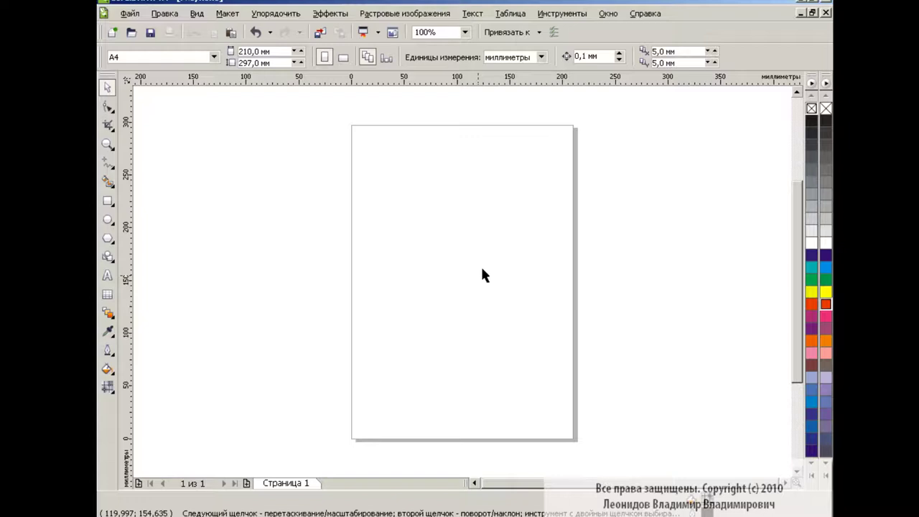
# Draw a rectangle near the page centre and make it a single-cell mesh (1 row, 1 column)
pyautogui.click(109, 203)
pyautogui.moveTo(399, 182); pyautogui.dragTo(527, 339)
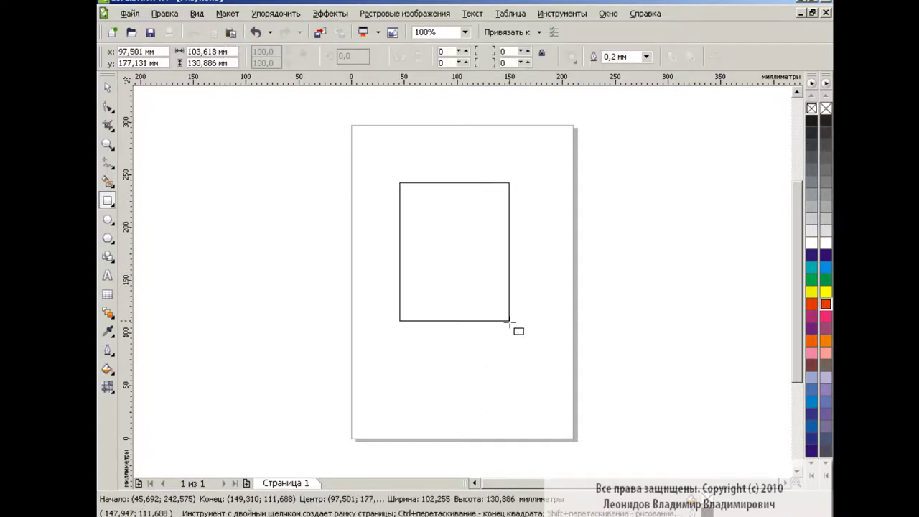
pyautogui.click(109, 387)
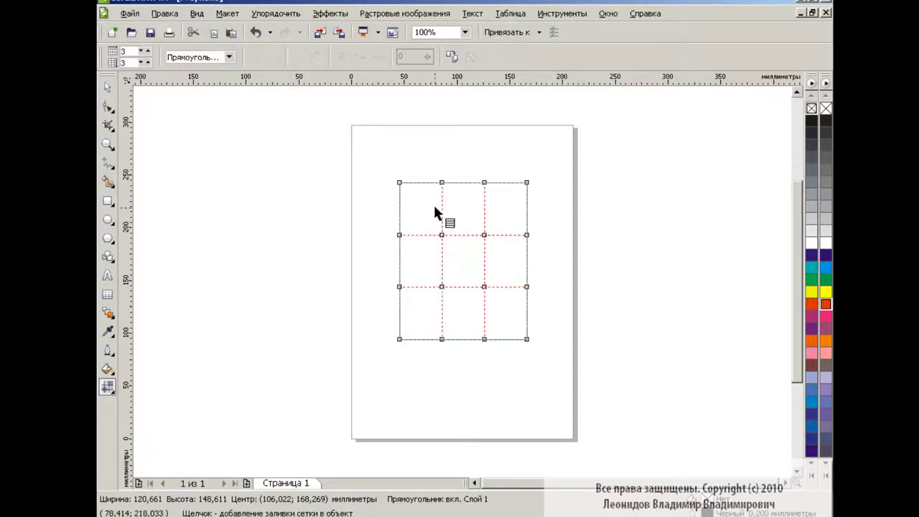
pyautogui.click(580, 372)
# Pull the mesh corners in to round the top into a dome and bow the left edge
pyautogui.moveTo(526, 183); pyautogui.dragTo(502, 221)
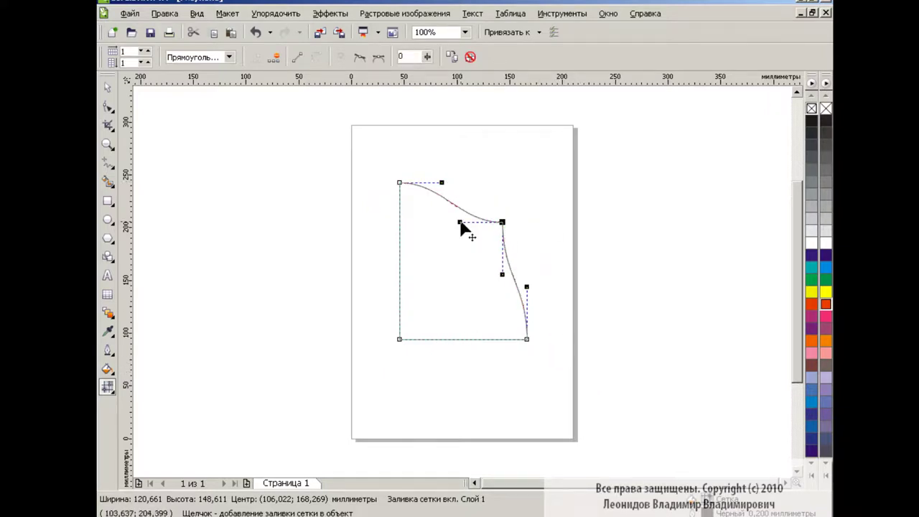
pyautogui.moveTo(400, 184)
pyautogui.mouseDown()
pyautogui.moveTo(425, 209)
pyautogui.moveTo(445, 174)
pyautogui.moveTo(493, 185)
pyautogui.mouseUp()
pyautogui.moveTo(399, 339); pyautogui.dragTo(427, 334)
pyautogui.moveTo(527, 339); pyautogui.dragTo(532, 345)
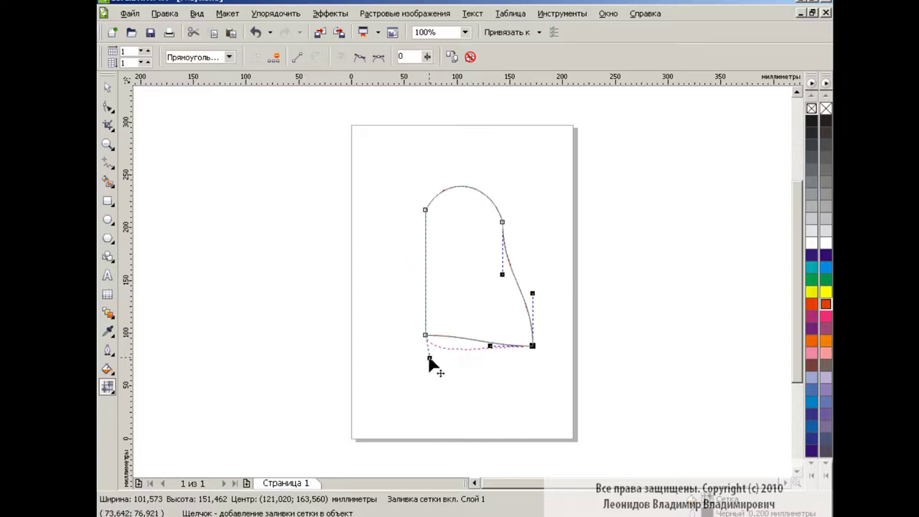
pyautogui.click(425, 210)
pyautogui.moveTo(425, 263)
pyautogui.mouseDown()
pyautogui.moveTo(397, 257)
pyautogui.moveTo(401, 314)
pyautogui.mouseUp()
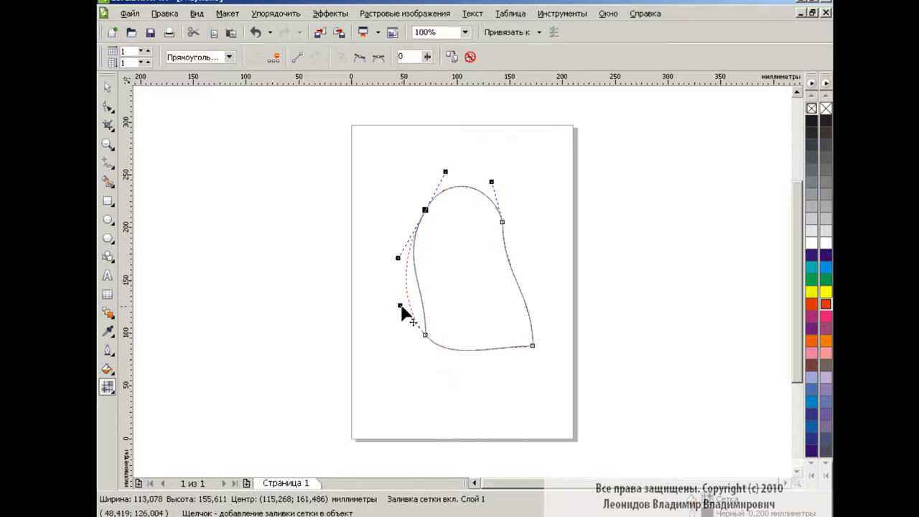
# Refine the right, bottom and top curves into a bean about 125.6 × 172.7 mm
pyautogui.click(532, 346)
pyautogui.moveTo(492, 346); pyautogui.dragTo(510, 360)
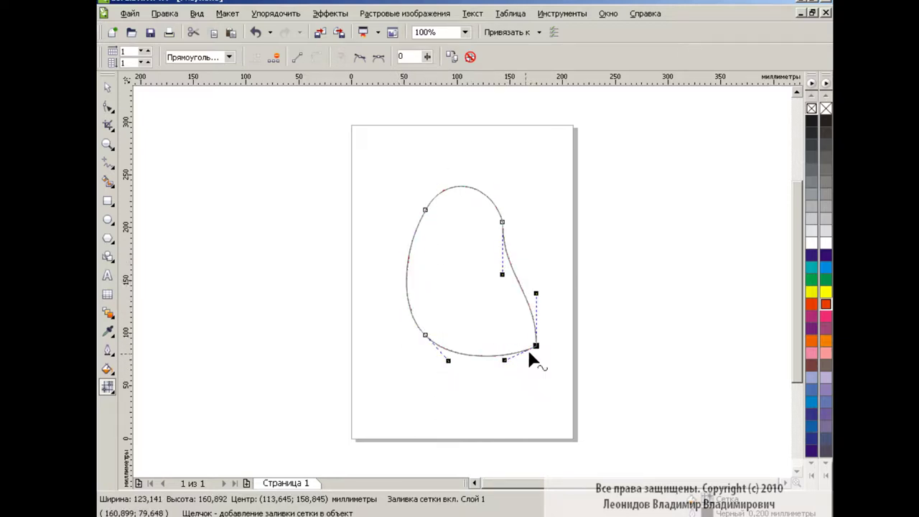
pyautogui.moveTo(535, 293); pyautogui.dragTo(512, 306)
pyautogui.moveTo(501, 273); pyautogui.dragTo(494, 270)
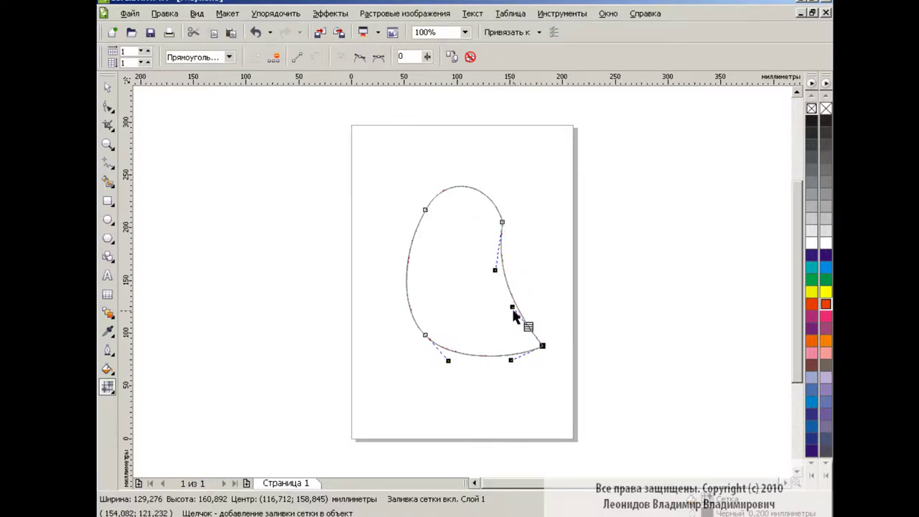
pyautogui.moveTo(512, 306)
pyautogui.mouseDown()
pyautogui.moveTo(546, 321)
pyautogui.moveTo(530, 345)
pyautogui.mouseUp()
pyautogui.click(501, 223)
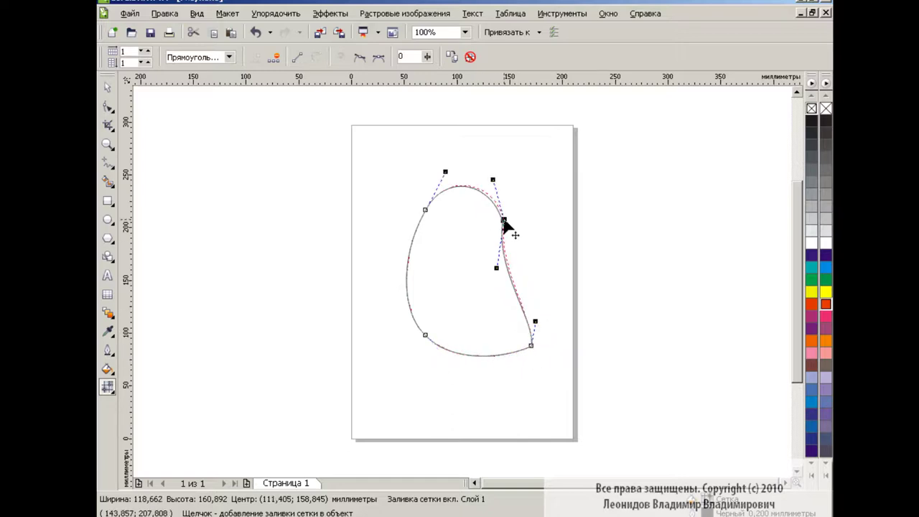
pyautogui.moveTo(495, 180); pyautogui.dragTo(502, 173)
pyautogui.moveTo(445, 172); pyautogui.dragTo(447, 167)
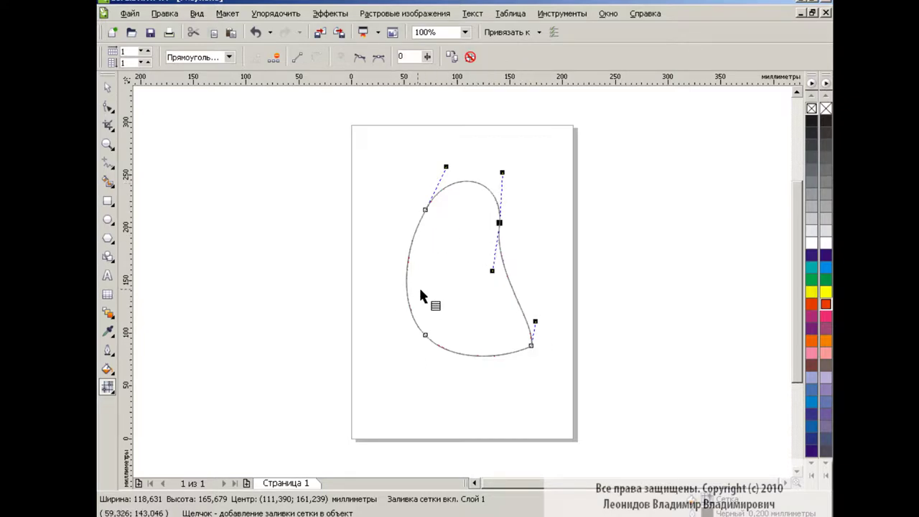
pyautogui.click(425, 334)
pyautogui.moveTo(448, 353); pyautogui.dragTo(473, 361)
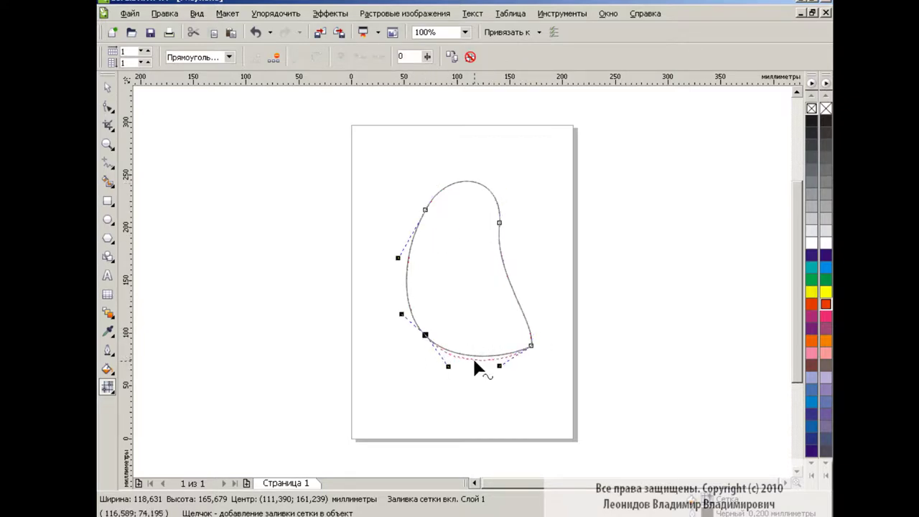
pyautogui.moveTo(401, 314); pyautogui.dragTo(404, 306)
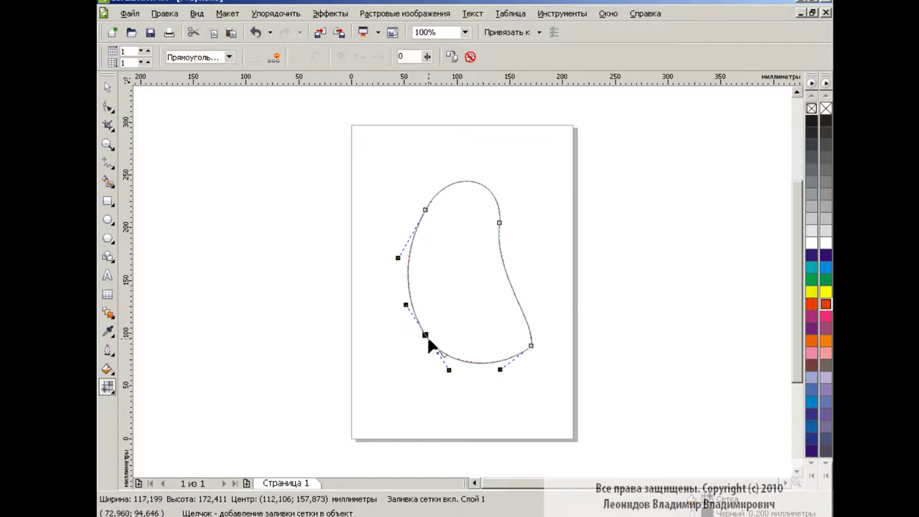
pyautogui.moveTo(427, 339); pyautogui.dragTo(409, 333)
pyautogui.click(108, 86)
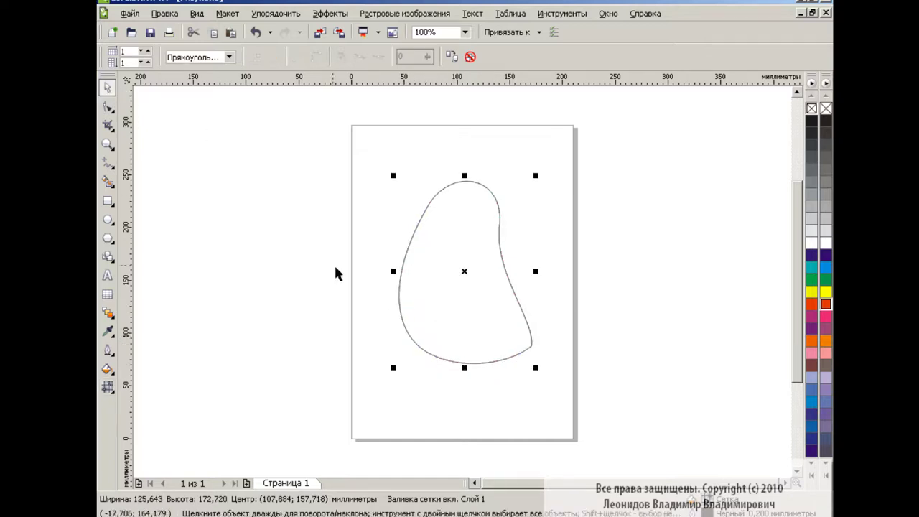
pyautogui.click(335, 272)
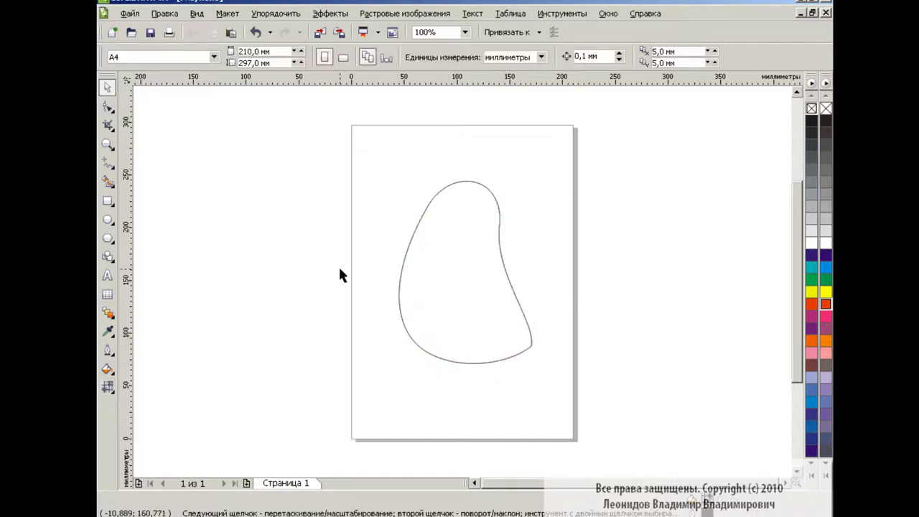
pyautogui.click(404, 270)
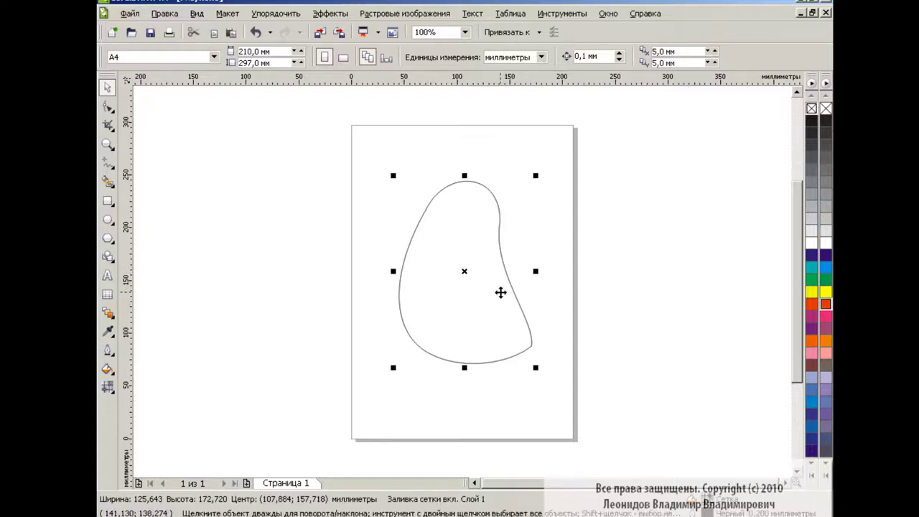
pyautogui.click(108, 162)
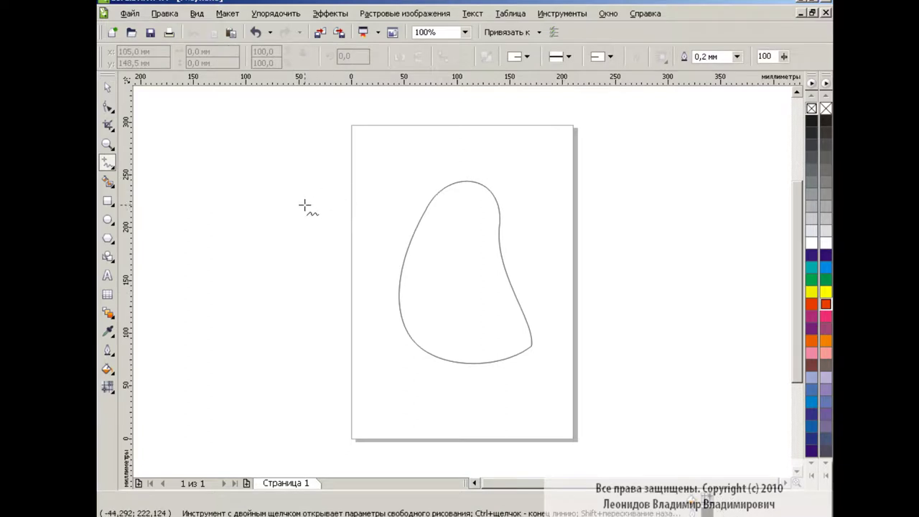
pyautogui.moveTo(304, 205)
pyautogui.mouseDown()
pyautogui.moveTo(295, 269)
pyautogui.moveTo(265, 294)
pyautogui.mouseUp()
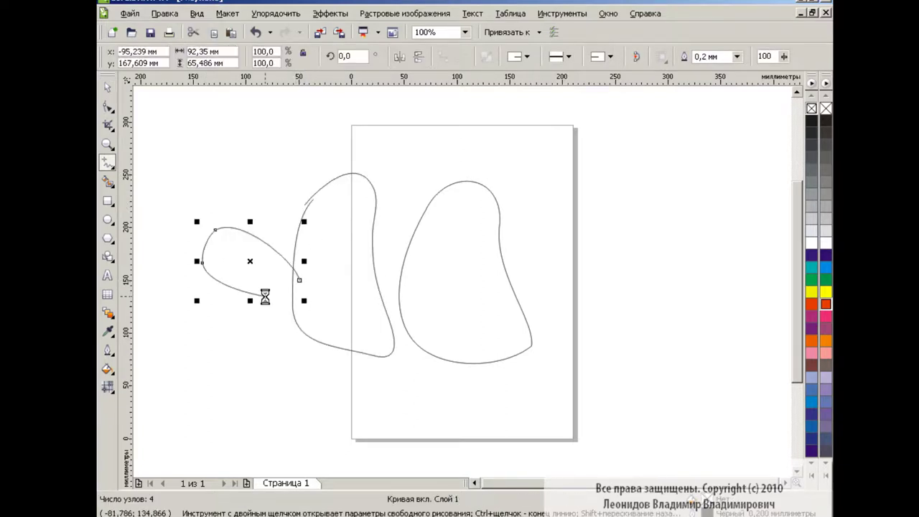
pyautogui.press('space')
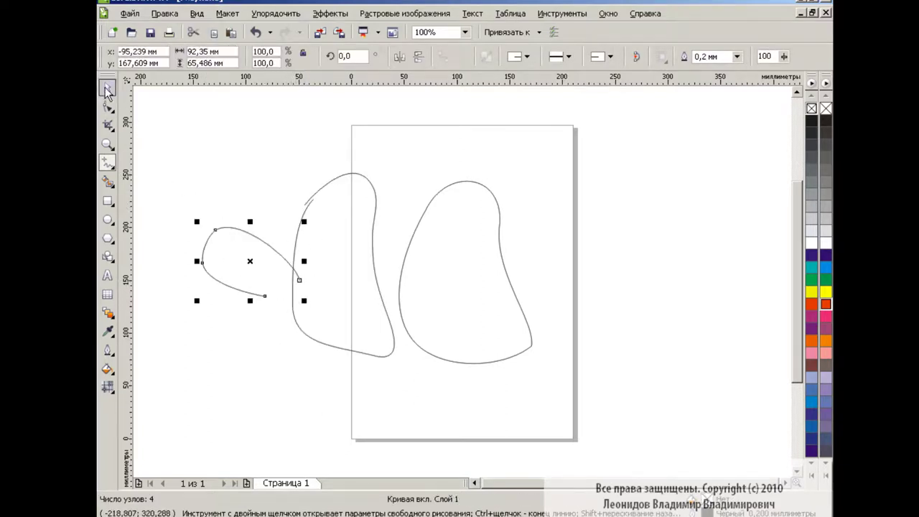
pyautogui.click(297, 244)
pyautogui.press('Delete')
pyautogui.press('Delete')
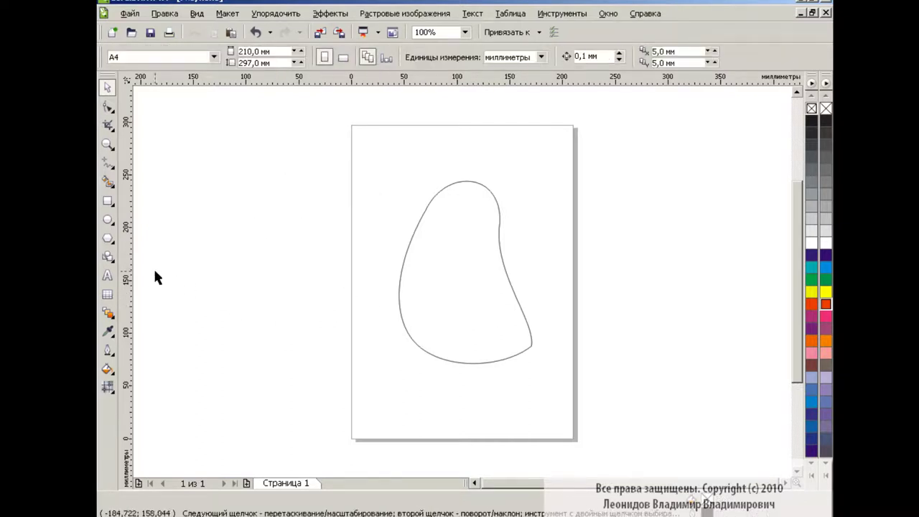
# Draw a rectangle overlapping the body's left side and give it a mesh fill
pyautogui.click(108, 201)
pyautogui.moveTo(351, 274); pyautogui.dragTo(429, 342)
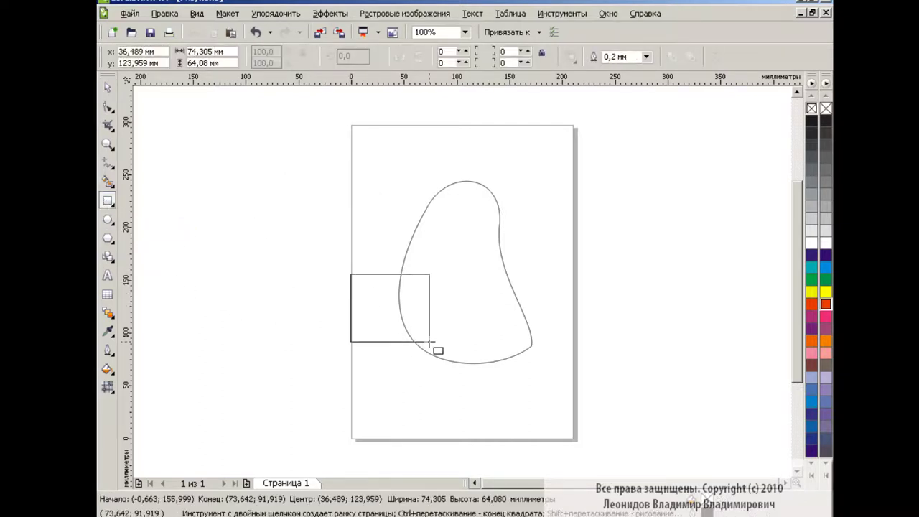
pyautogui.click(108, 386)
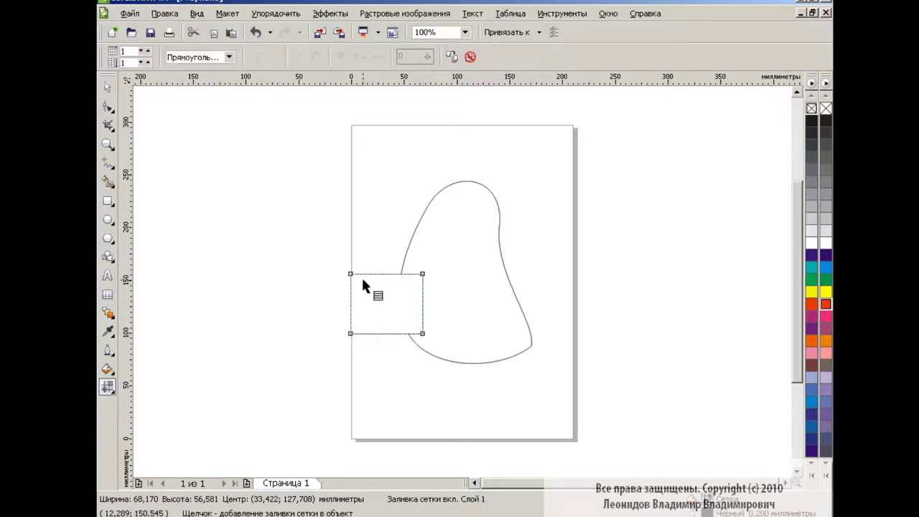
# Shape the mesh nodes into a rounded oval that fits against the body's curve
pyautogui.moveTo(350, 274)
pyautogui.mouseDown()
pyautogui.moveTo(355, 260)
pyautogui.moveTo(342, 274)
pyautogui.mouseUp()
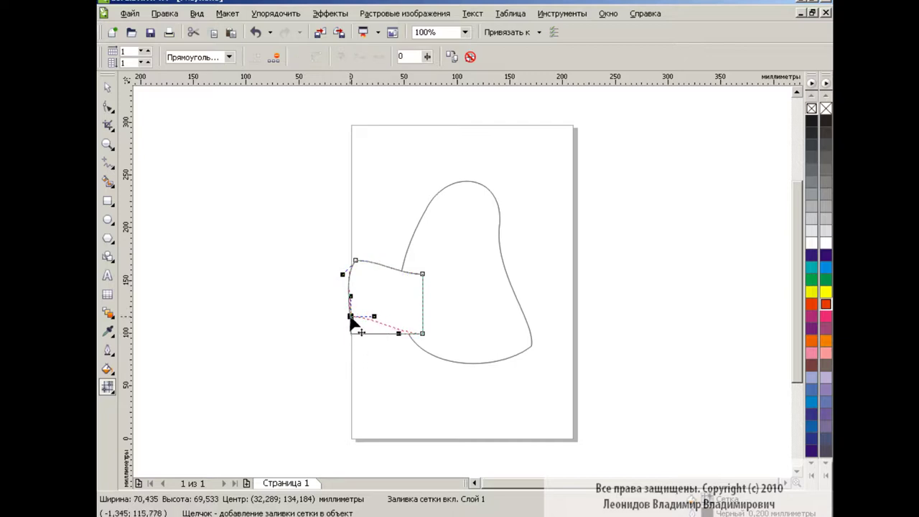
pyautogui.moveTo(350, 333); pyautogui.dragTo(350, 316)
pyautogui.moveTo(368, 261); pyautogui.dragTo(407, 300)
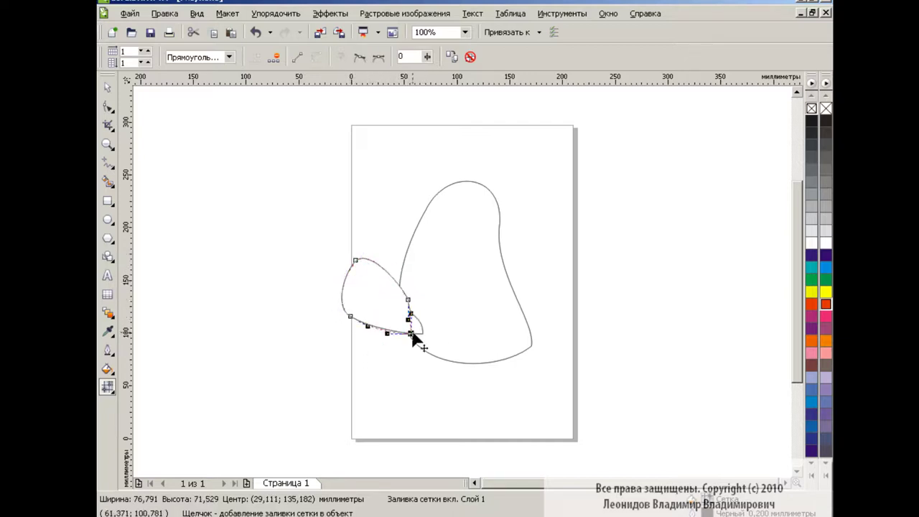
pyautogui.moveTo(422, 333); pyautogui.dragTo(407, 329)
pyautogui.moveTo(338, 258)
pyautogui.mouseDown()
pyautogui.moveTo(359, 322)
pyautogui.moveTo(329, 316)
pyautogui.mouseUp()
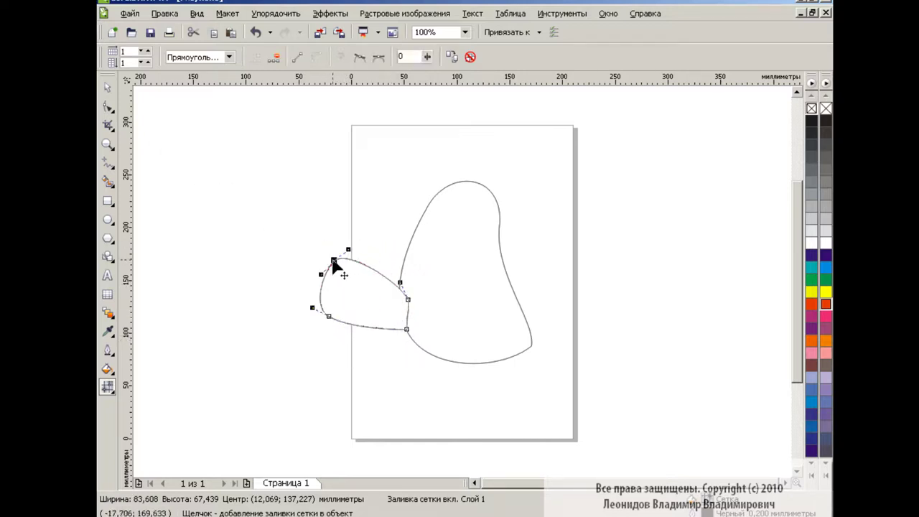
pyautogui.moveTo(334, 260)
pyautogui.mouseDown()
pyautogui.moveTo(337, 267)
pyautogui.moveTo(308, 275)
pyautogui.mouseUp()
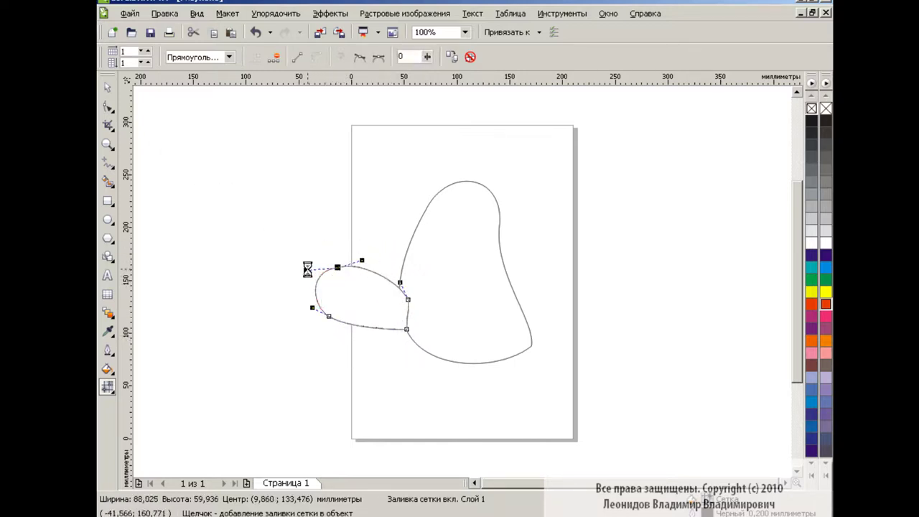
pyautogui.moveTo(312, 307); pyautogui.dragTo(306, 307)
# Finish the small shape, reselect the large bean body and reopen it in Mesh Fill
pyautogui.click(107, 87)
pyautogui.click(454, 285)
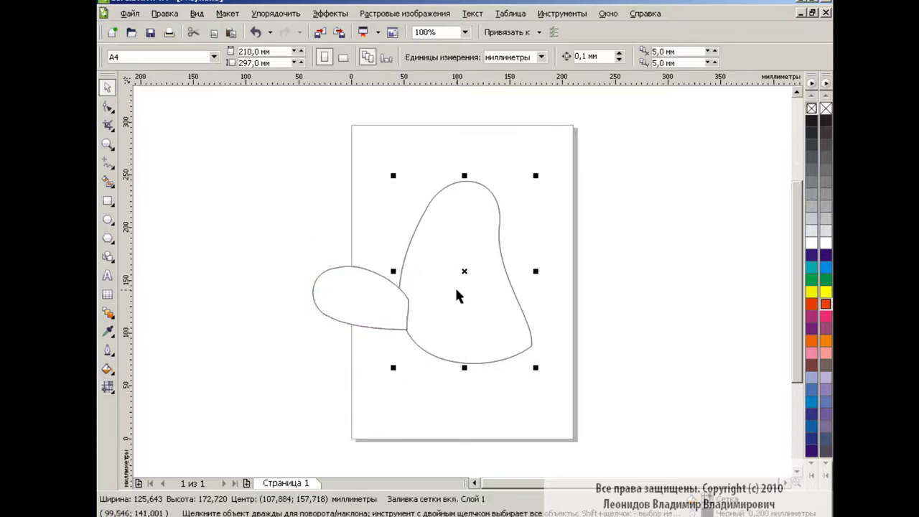
pyautogui.click(339, 283)
pyautogui.click(429, 365)
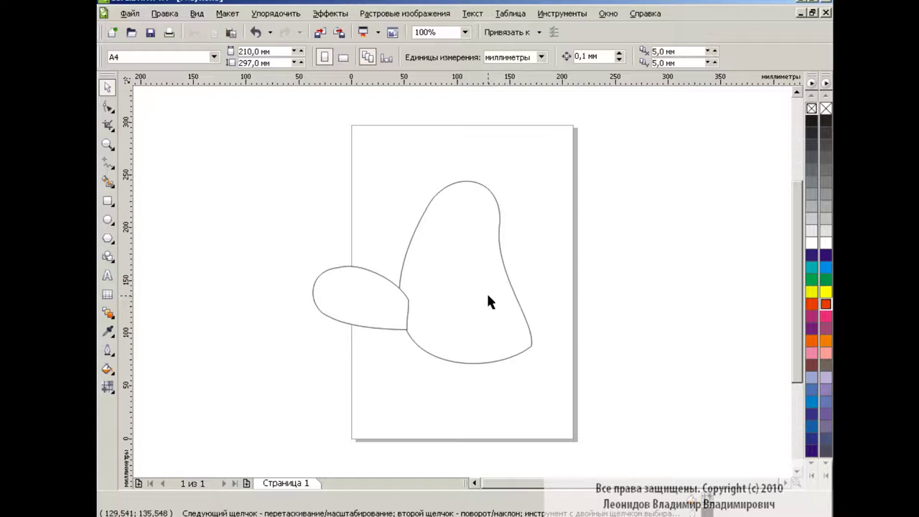
pyautogui.click(515, 293)
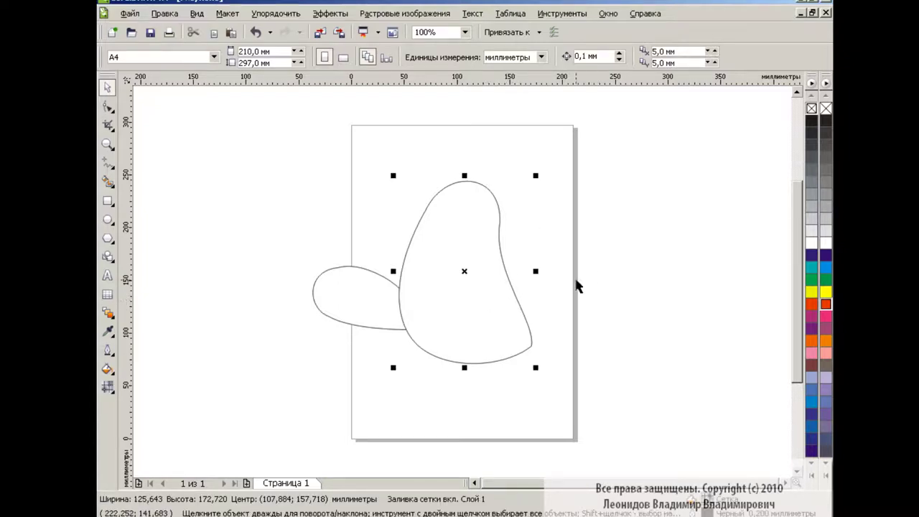
pyautogui.click(557, 260)
pyautogui.click(511, 277)
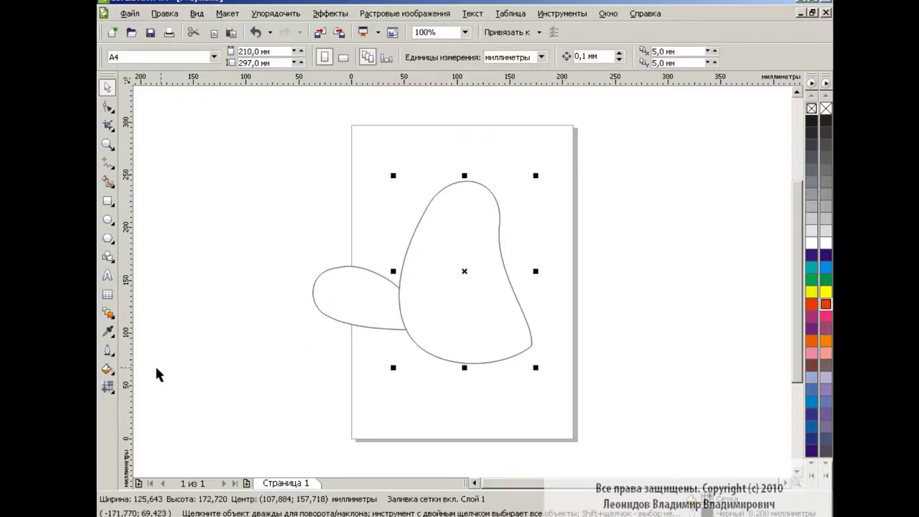
pyautogui.click(108, 386)
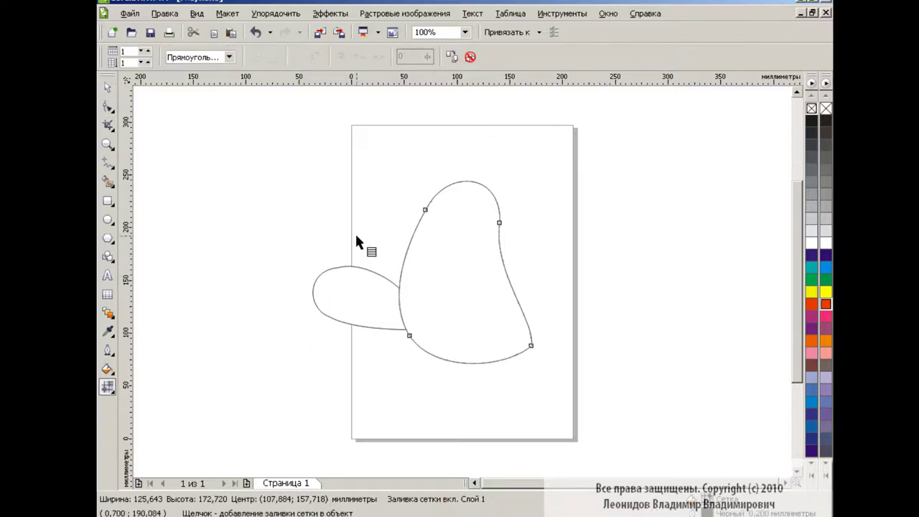
# Add a mesh line across the top of the body and adjust its curve
pyautogui.doubleClick(422, 218)
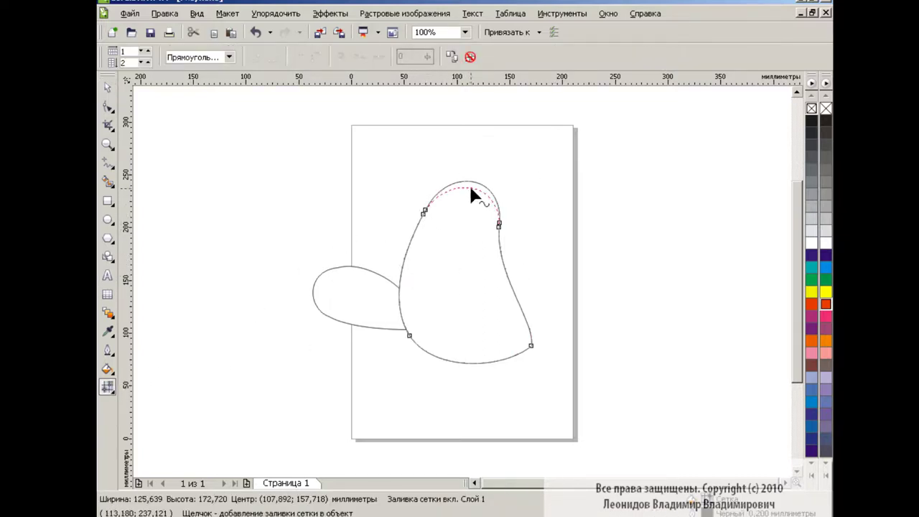
pyautogui.click(425, 212)
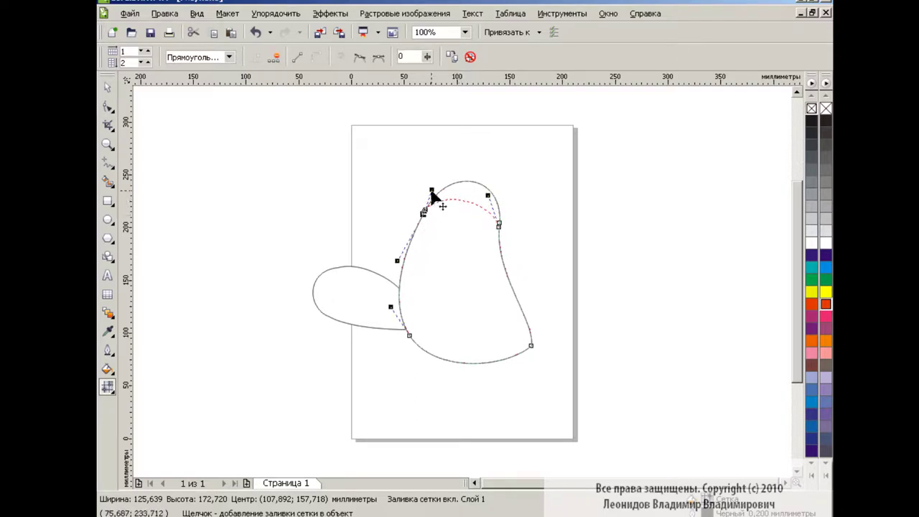
pyautogui.moveTo(487, 195); pyautogui.dragTo(451, 192)
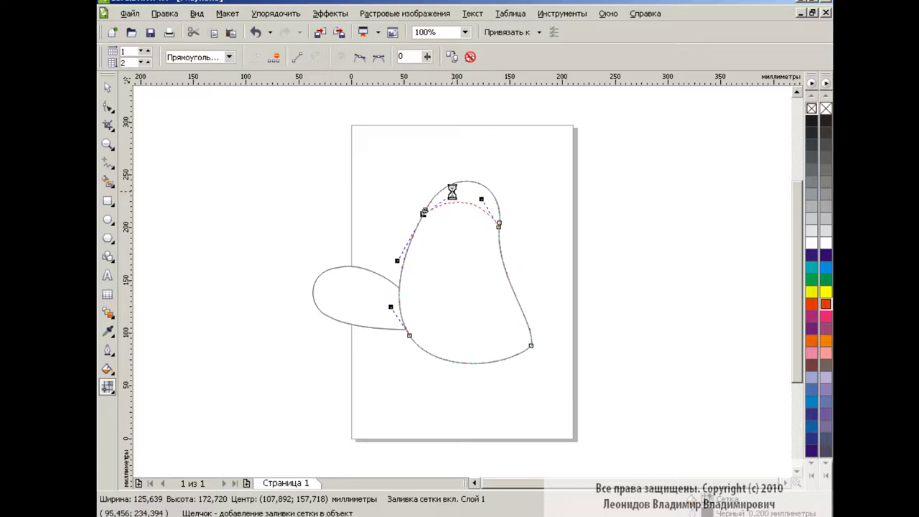
# Add more horizontal mesh lines down the left edge until the body has eight rows
pyautogui.doubleClick(416, 227)
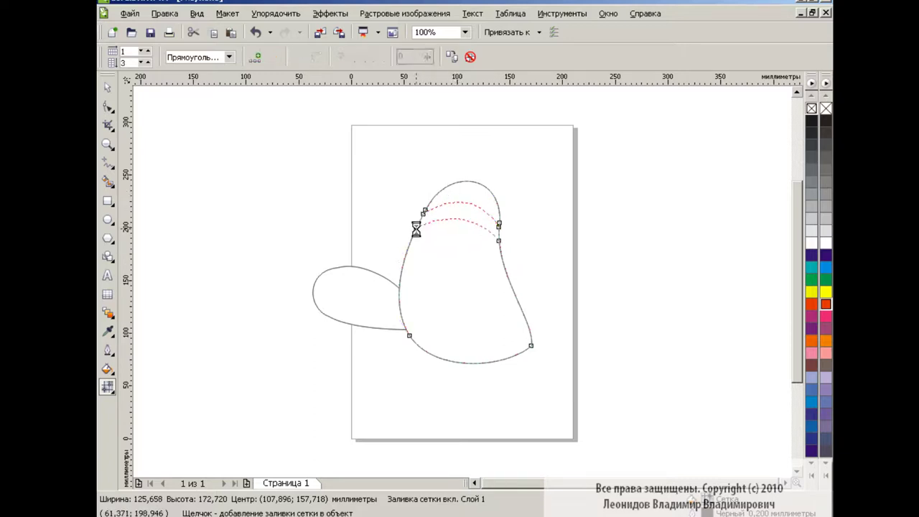
pyautogui.doubleClick(408, 246)
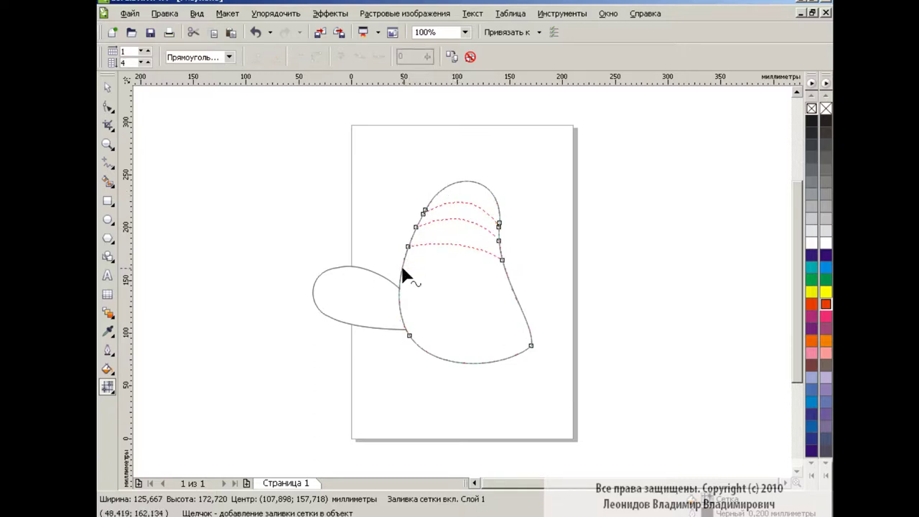
pyautogui.doubleClick(402, 265)
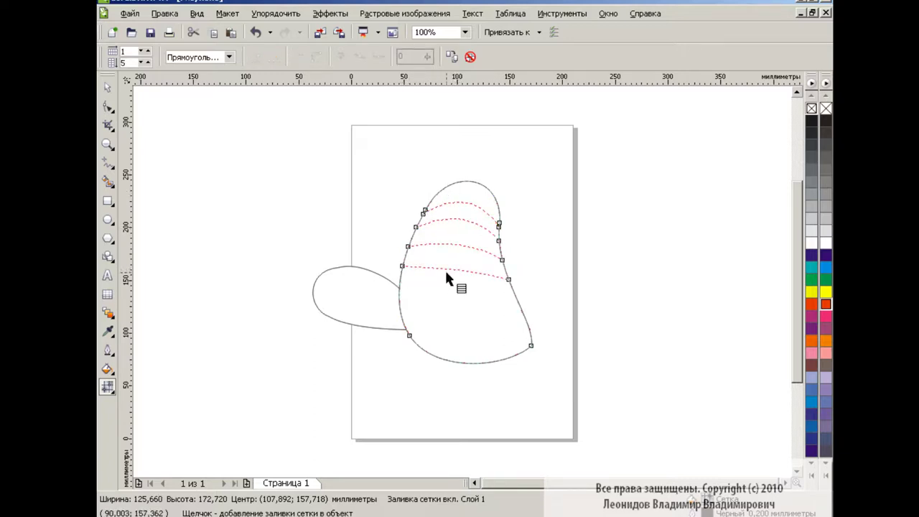
pyautogui.doubleClick(399, 280)
pyautogui.doubleClick(398, 304)
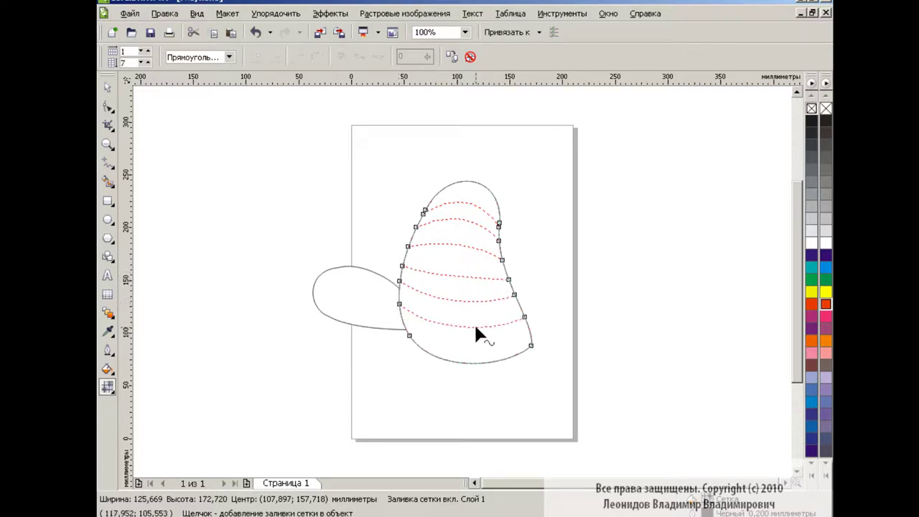
pyautogui.doubleClick(402, 320)
pyautogui.click(473, 346)
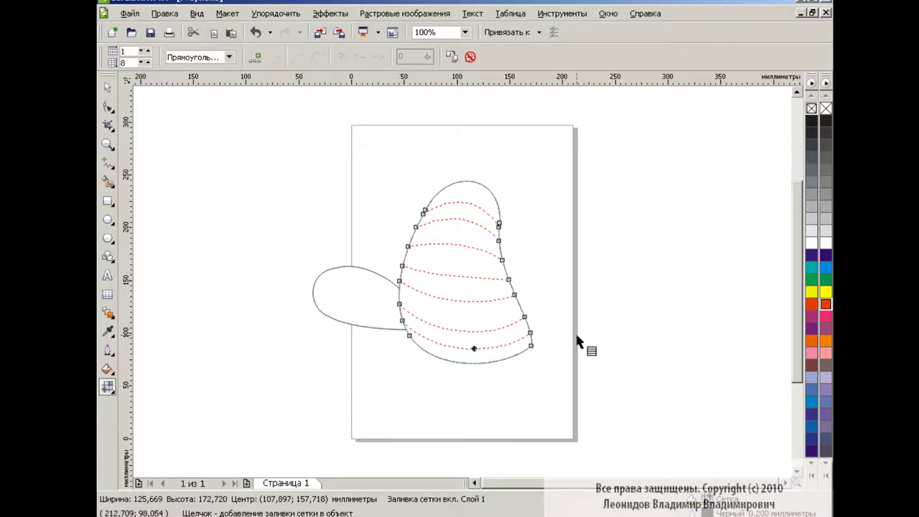
pyautogui.click(530, 332)
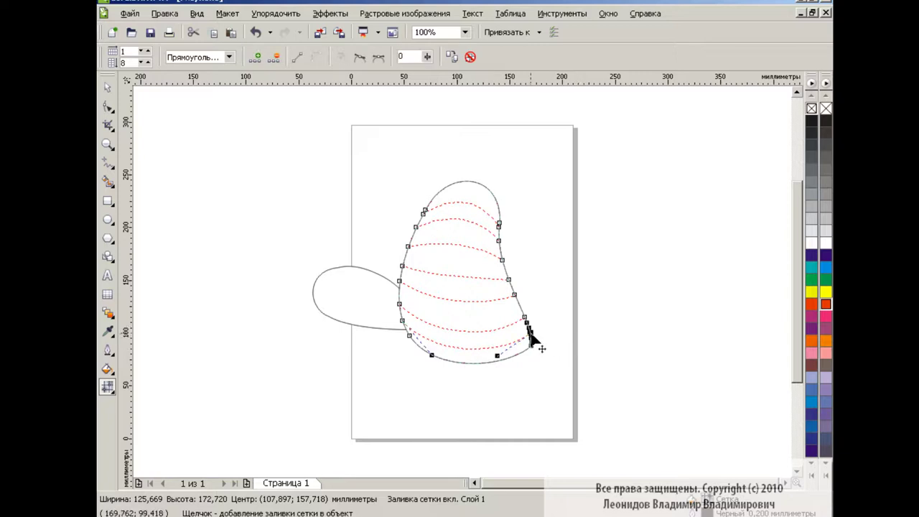
# Add two vertical mesh lines for three columns and flatten the curve along the top
pyautogui.doubleClick(445, 210)
pyautogui.click(445, 190)
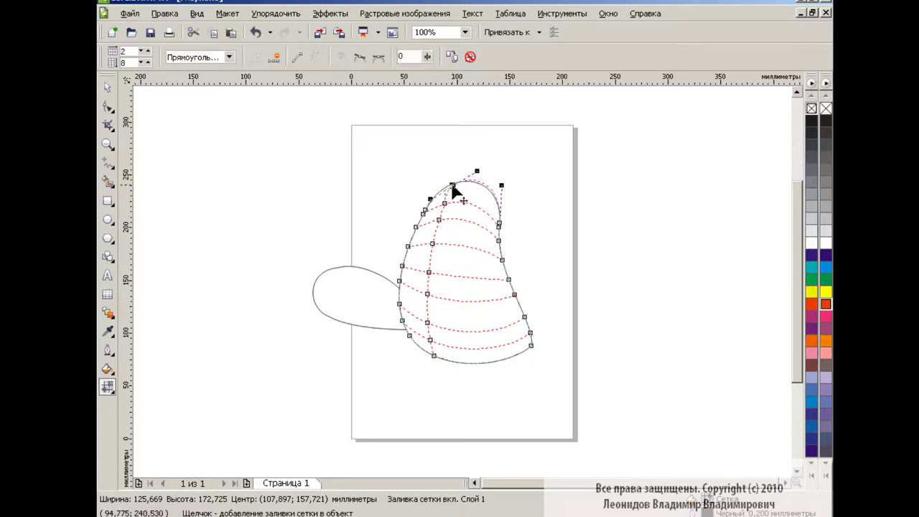
pyautogui.moveTo(471, 184)
pyautogui.mouseDown()
pyautogui.moveTo(460, 191)
pyautogui.moveTo(453, 182)
pyautogui.mouseUp()
pyautogui.click(534, 197)
pyautogui.click(453, 182)
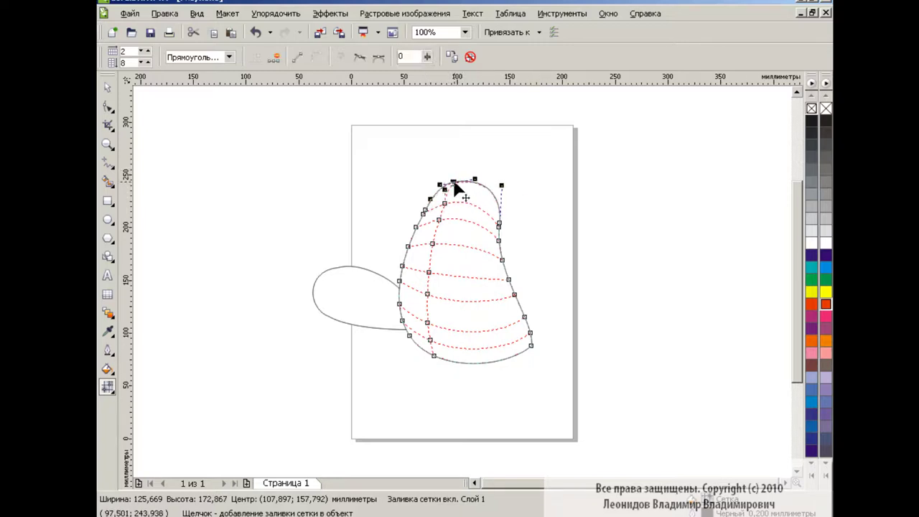
pyautogui.click(555, 190)
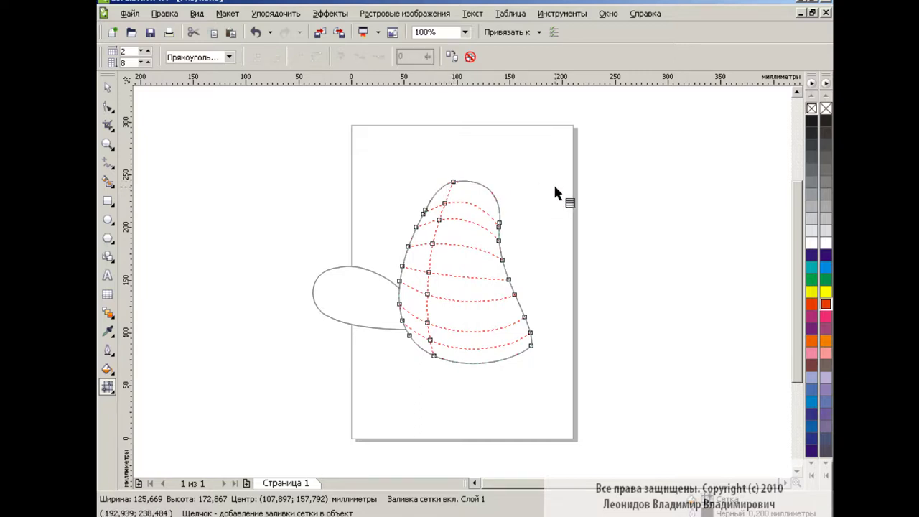
pyautogui.doubleClick(472, 244)
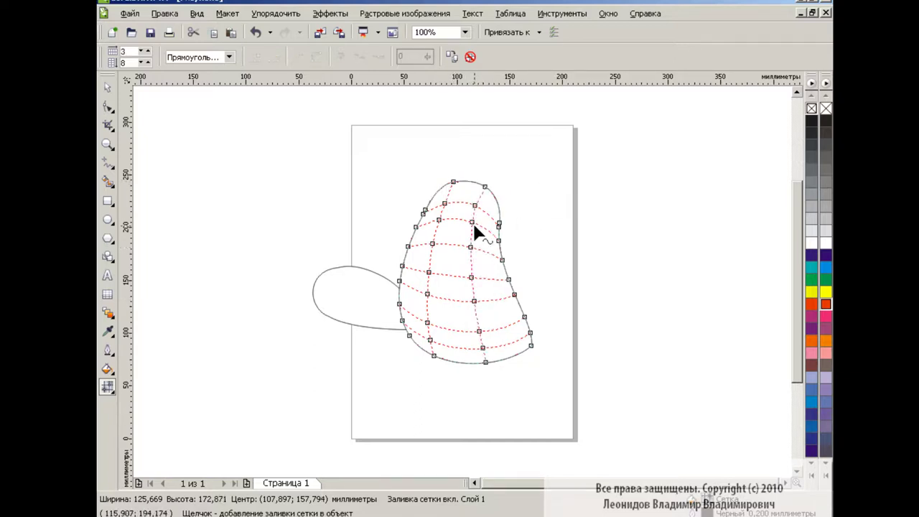
pyautogui.click(474, 204)
pyautogui.click(523, 206)
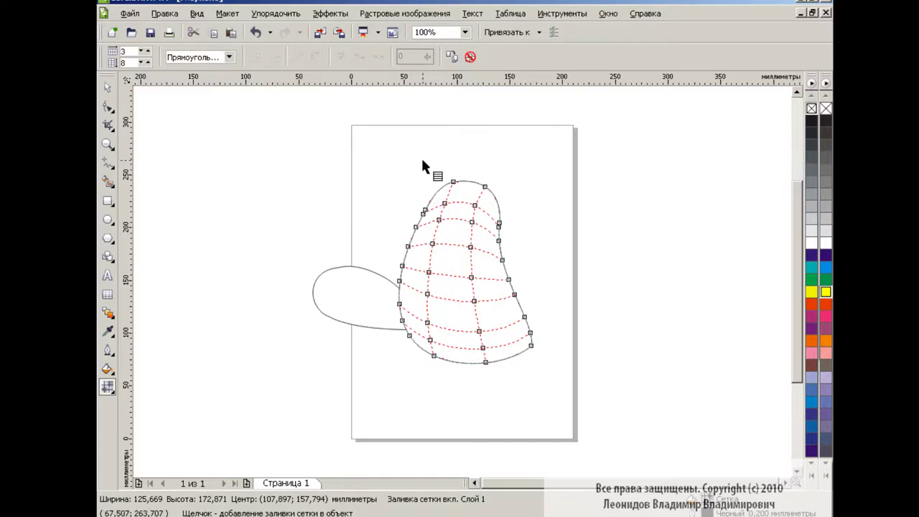
# Select the top, left-edge and lower bands of mesh nodes and colour them orange
pyautogui.moveTo(425, 163); pyautogui.dragTo(505, 193)
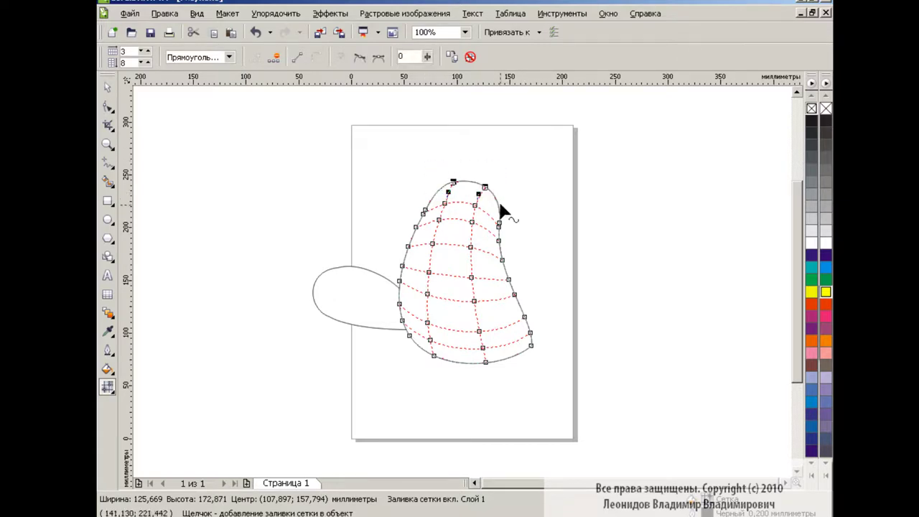
pyautogui.keyDown('shift'); pyautogui.click(416, 228); pyautogui.keyUp('shift')
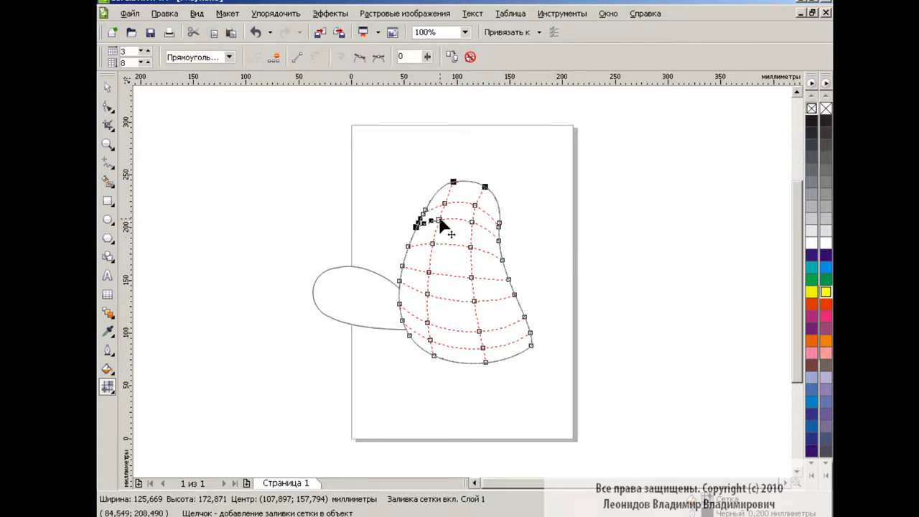
pyautogui.keyDown('shift'); pyautogui.click(508, 279); pyautogui.keyUp('shift')
pyautogui.keyDown('shift'); pyautogui.click(471, 277); pyautogui.keyUp('shift')
pyautogui.keyDown('shift'); pyautogui.click(429, 272); pyautogui.keyUp('shift')
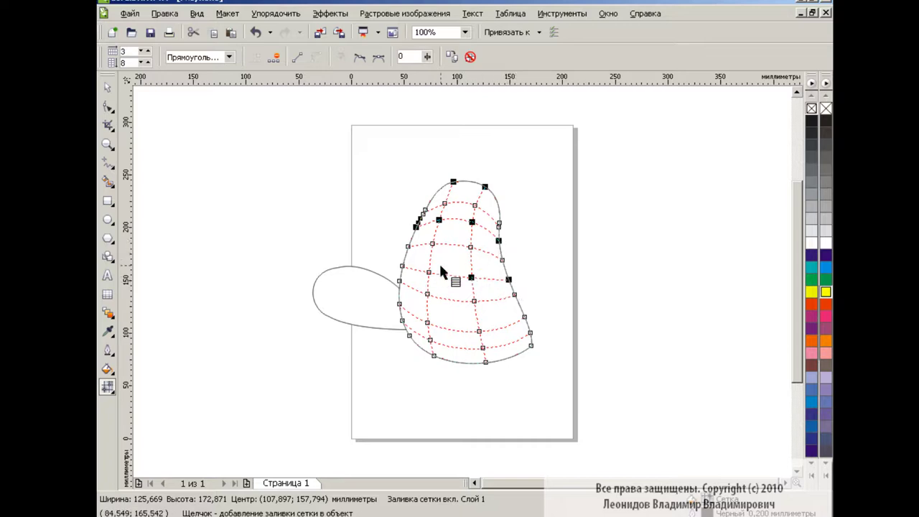
pyautogui.keyDown('shift'); pyautogui.click(399, 303); pyautogui.keyUp('shift')
pyautogui.keyDown('shift'); pyautogui.click(427, 322); pyautogui.keyUp('shift')
pyautogui.keyDown('shift'); pyautogui.click(479, 331); pyautogui.keyUp('shift')
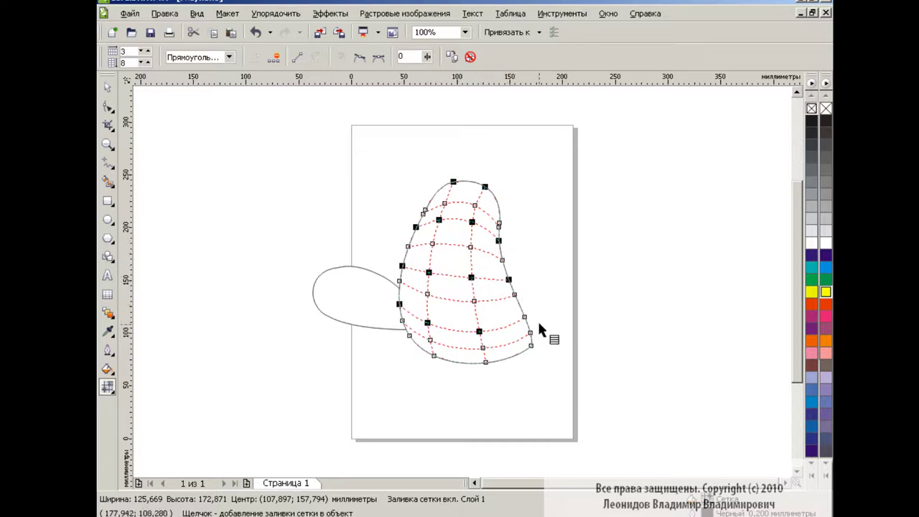
pyautogui.keyDown('shift'); pyautogui.click(524, 317); pyautogui.keyUp('shift')
pyautogui.keyDown('shift'); pyautogui.click(531, 346); pyautogui.keyUp('shift')
pyautogui.keyDown('shift'); pyautogui.click(485, 362); pyautogui.keyUp('shift')
pyautogui.keyDown('shift'); pyautogui.click(433, 354); pyautogui.keyUp('shift')
pyautogui.keyDown('shift'); pyautogui.click(409, 336); pyautogui.keyUp('shift')
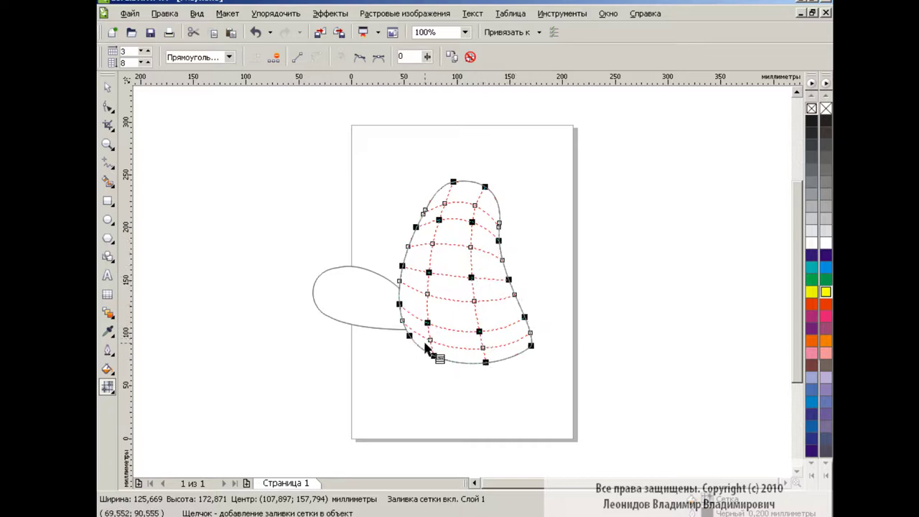
pyautogui.moveTo(825, 292); pyautogui.dragTo(811, 357)
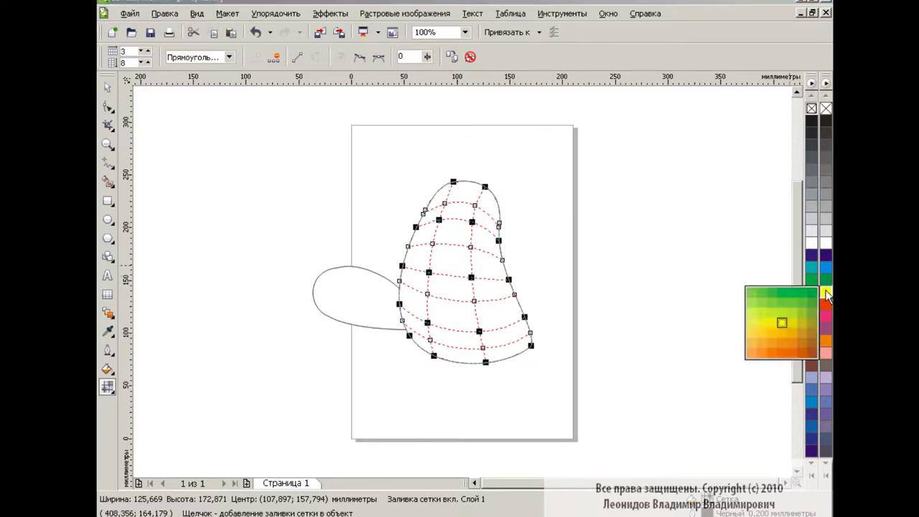
pyautogui.click(812, 357)
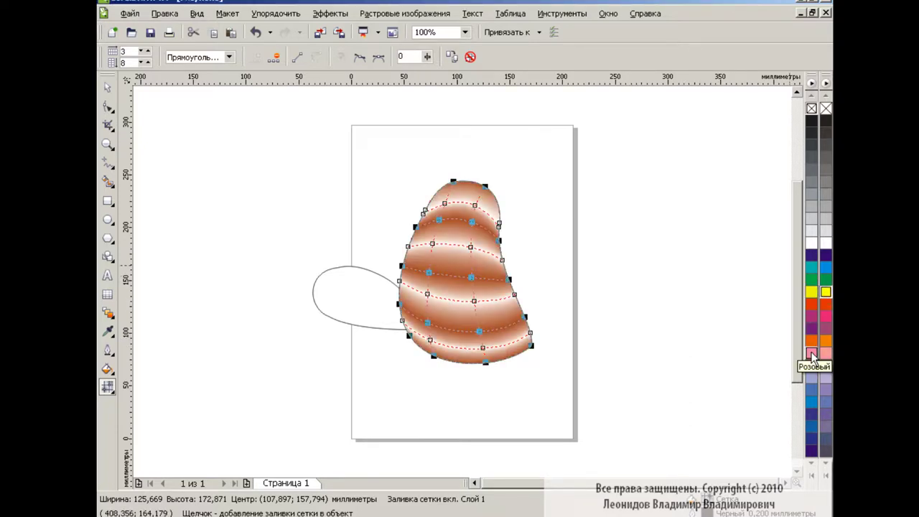
pyautogui.click(707, 282)
# Select the alternating middle bands of mesh nodes from top to bottom
pyautogui.click(424, 212)
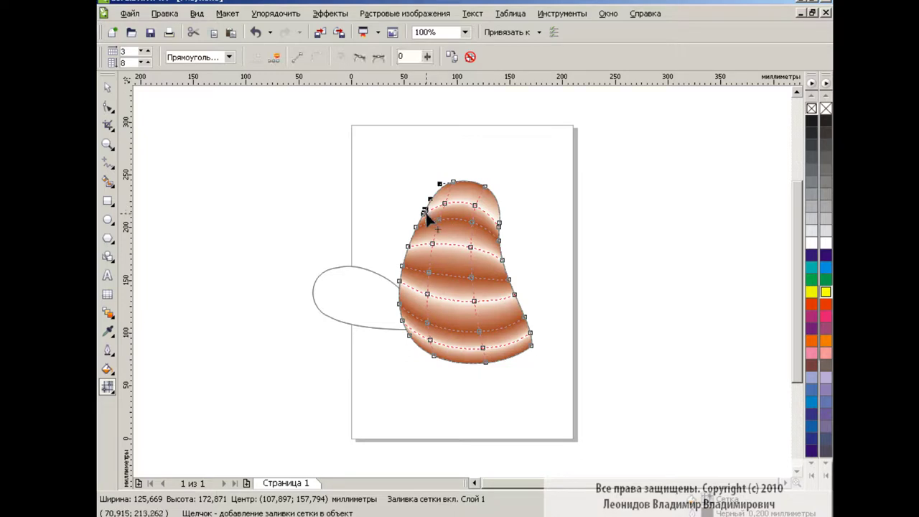
pyautogui.keyDown('shift'); pyautogui.click(475, 205); pyautogui.keyUp('shift')
pyautogui.keyDown('shift'); pyautogui.click(498, 224); pyautogui.keyUp('shift')
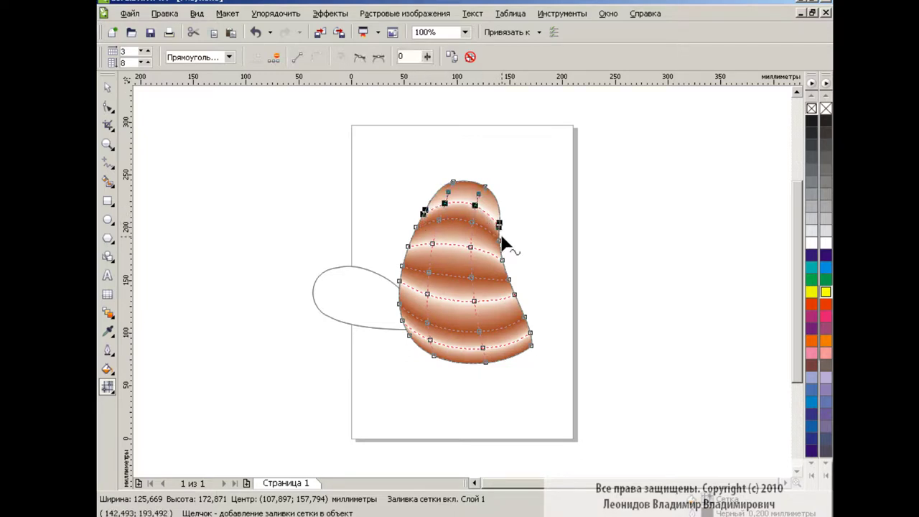
pyautogui.keyDown('shift'); pyautogui.click(501, 259); pyautogui.keyUp('shift')
pyautogui.keyDown('shift'); pyautogui.click(470, 247); pyautogui.keyUp('shift')
pyautogui.keyDown('shift'); pyautogui.click(431, 244); pyautogui.keyUp('shift')
pyautogui.keyDown('shift'); pyautogui.click(408, 246); pyautogui.keyUp('shift')
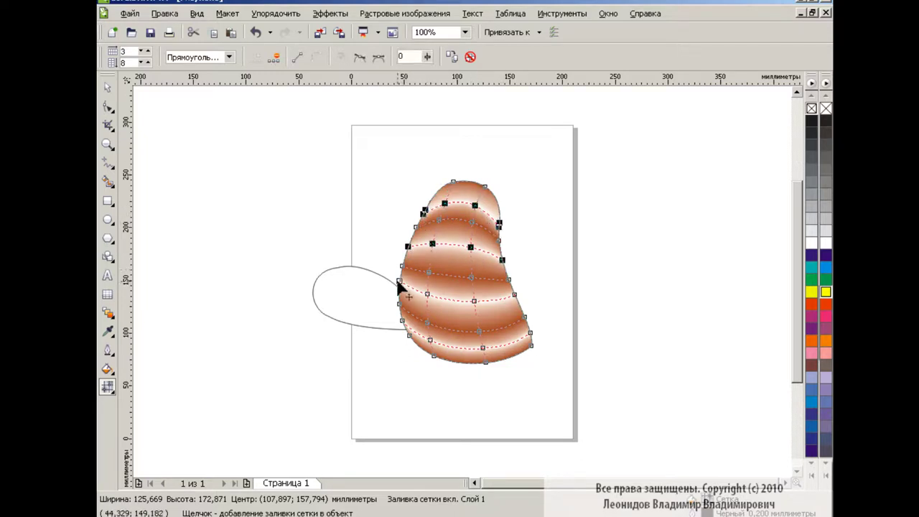
pyautogui.keyDown('shift'); pyautogui.click(428, 294); pyautogui.keyUp('shift')
pyautogui.keyDown('shift'); pyautogui.click(474, 301); pyautogui.keyUp('shift')
pyautogui.keyDown('shift'); pyautogui.click(514, 294); pyautogui.keyUp('shift')
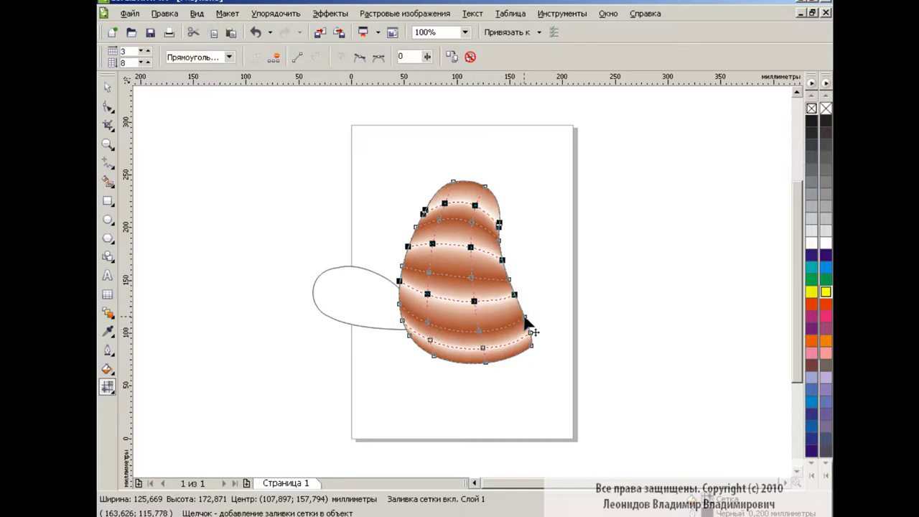
pyautogui.keyDown('shift'); pyautogui.click(531, 333); pyautogui.keyUp('shift')
pyautogui.keyDown('shift'); pyautogui.click(482, 347); pyautogui.keyUp('shift')
pyautogui.keyDown('shift'); pyautogui.click(430, 339); pyautogui.keyUp('shift')
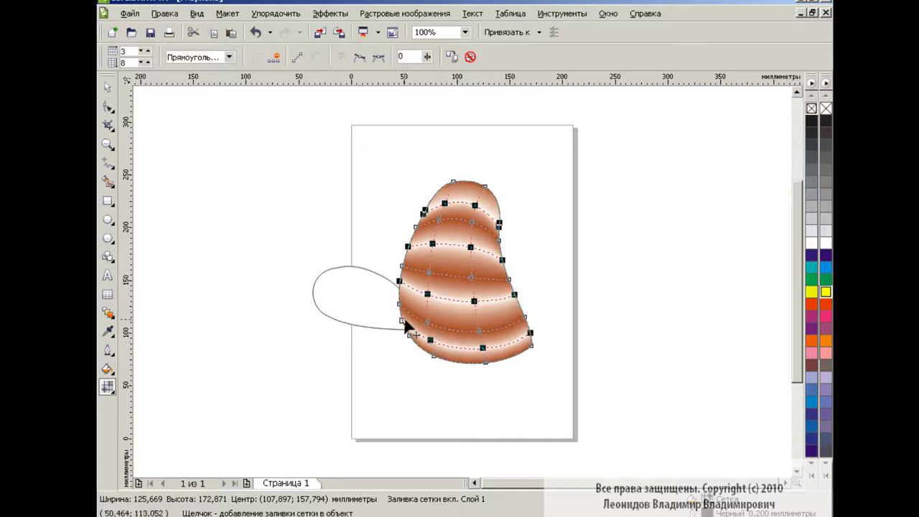
# Colour the selected middle nodes light tan from the red shades and leave mesh editing
pyautogui.click(825, 304)
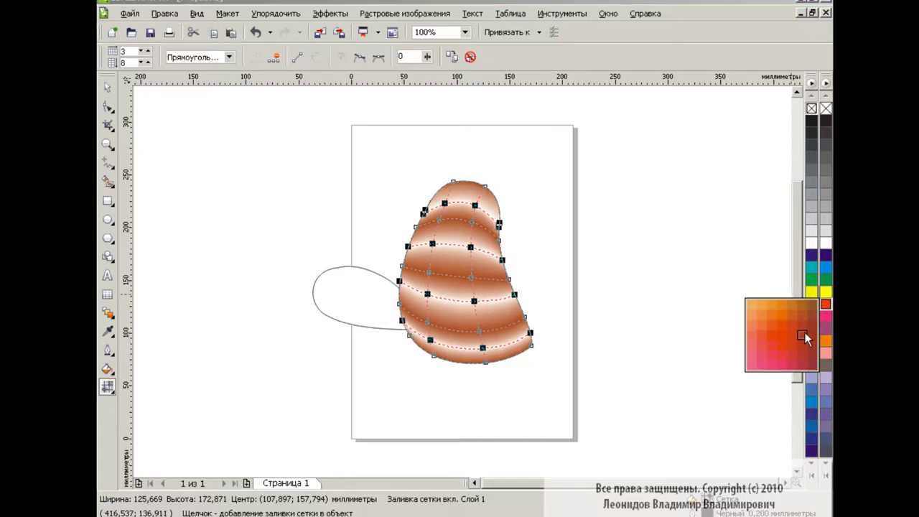
pyautogui.click(802, 325)
pyautogui.click(825, 305)
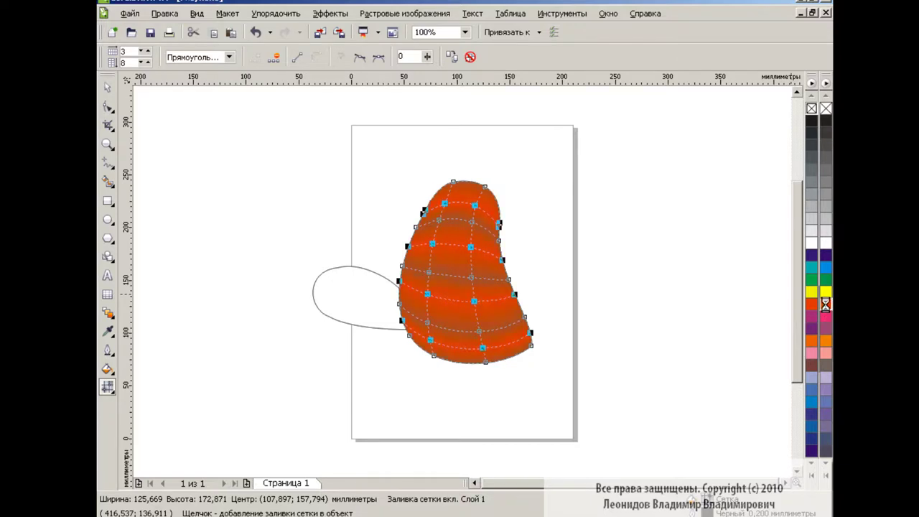
pyautogui.click(826, 304)
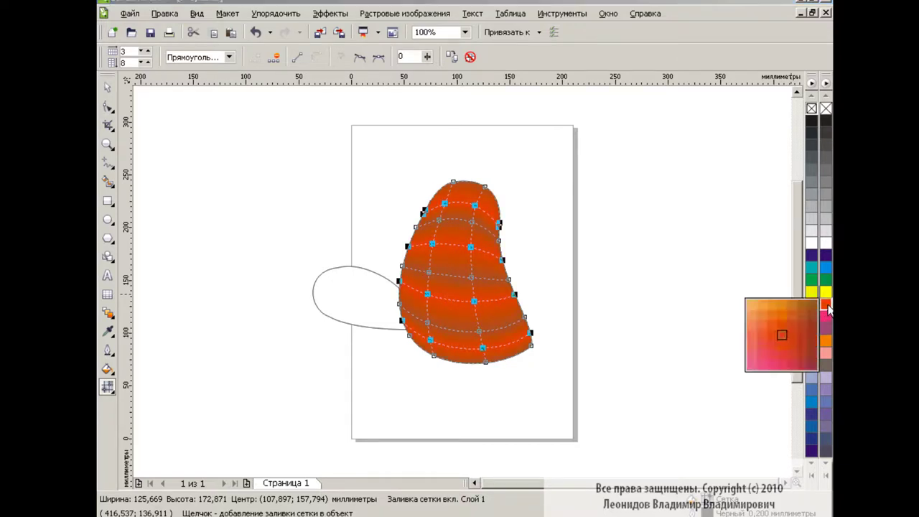
pyautogui.click(750, 305)
pyautogui.click(826, 305)
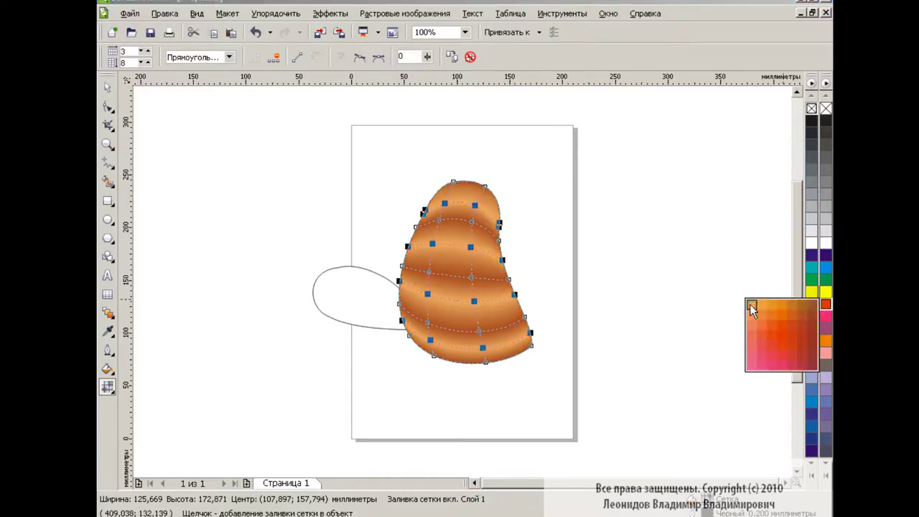
pyautogui.press('space')
pyautogui.click(578, 273)
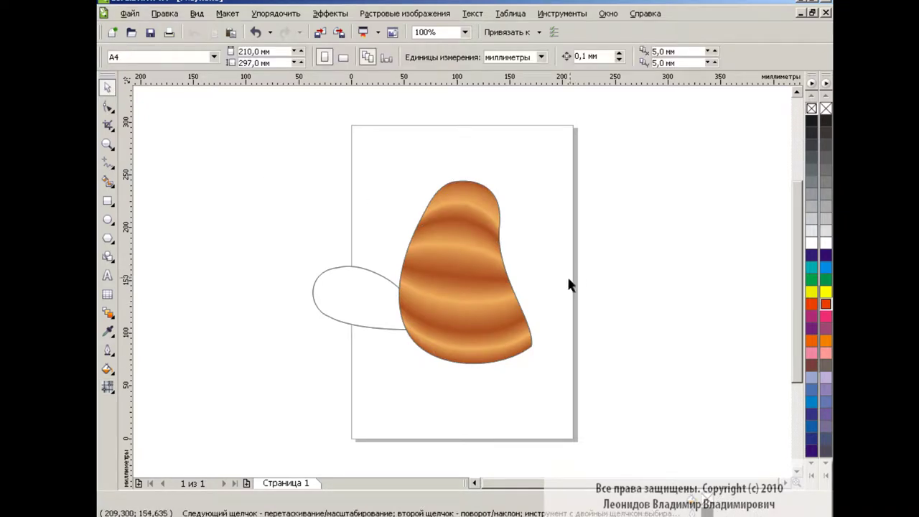
# Move the small oval further left and return it to mesh editing
pyautogui.click(375, 300)
pyautogui.click(109, 386)
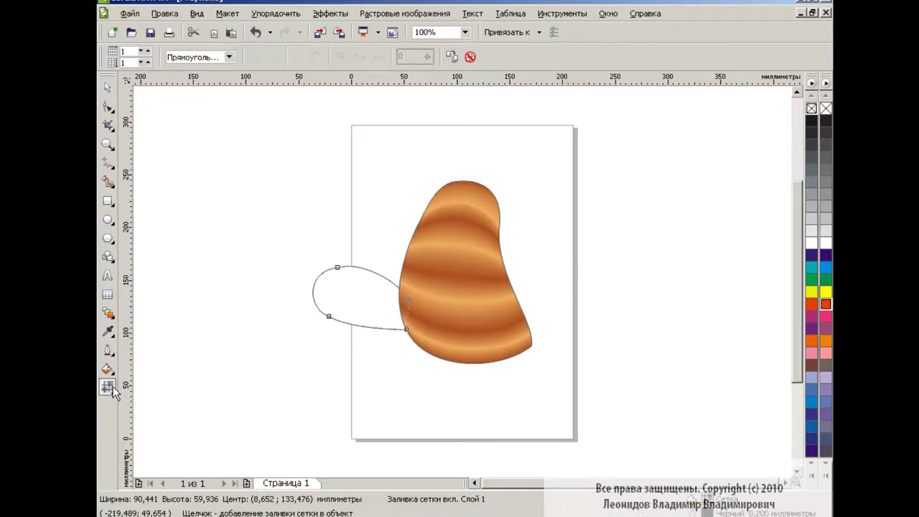
pyautogui.click(109, 85)
pyautogui.moveTo(365, 297); pyautogui.dragTo(323, 294)
pyautogui.press('space')
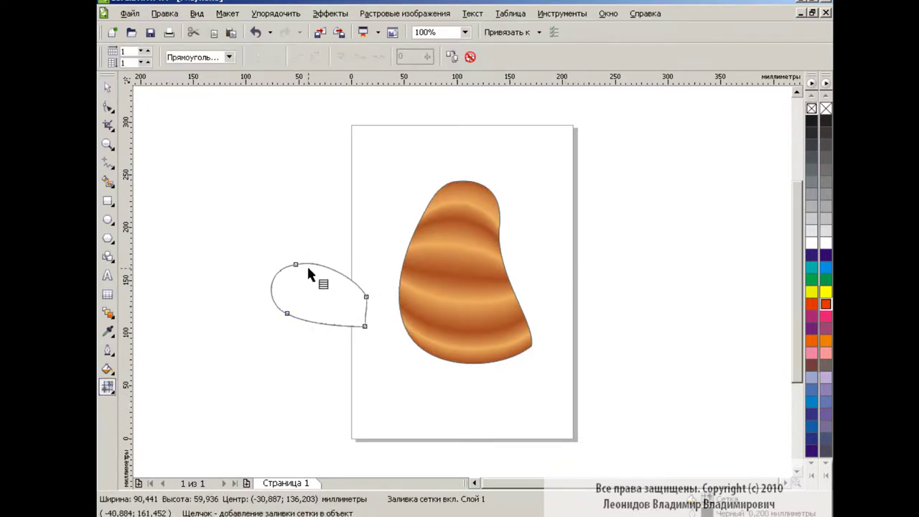
# Add several vertical and horizontal mesh lines across the small oval
pyautogui.doubleClick(306, 264)
pyautogui.doubleClick(318, 264)
pyautogui.doubleClick(334, 271)
pyautogui.doubleClick(348, 275)
pyautogui.doubleClick(359, 289)
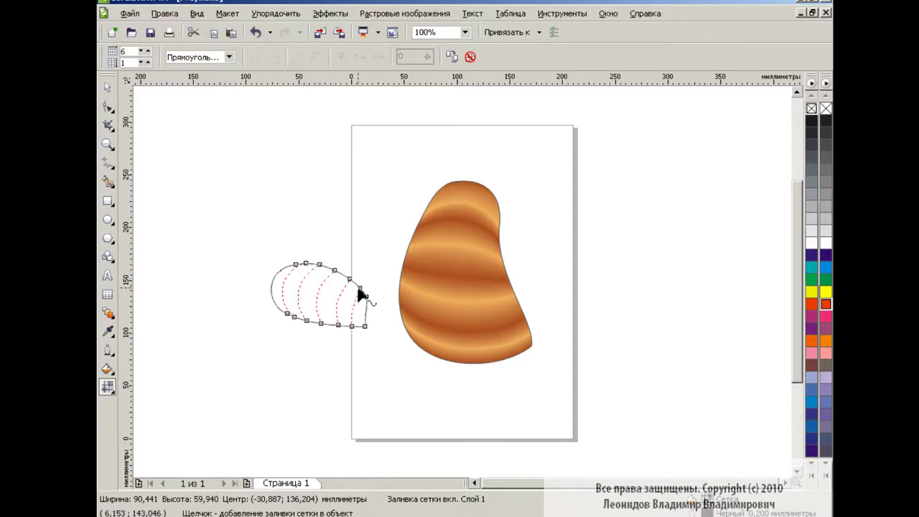
pyautogui.doubleClick(273, 290)
pyautogui.doubleClick(275, 273)
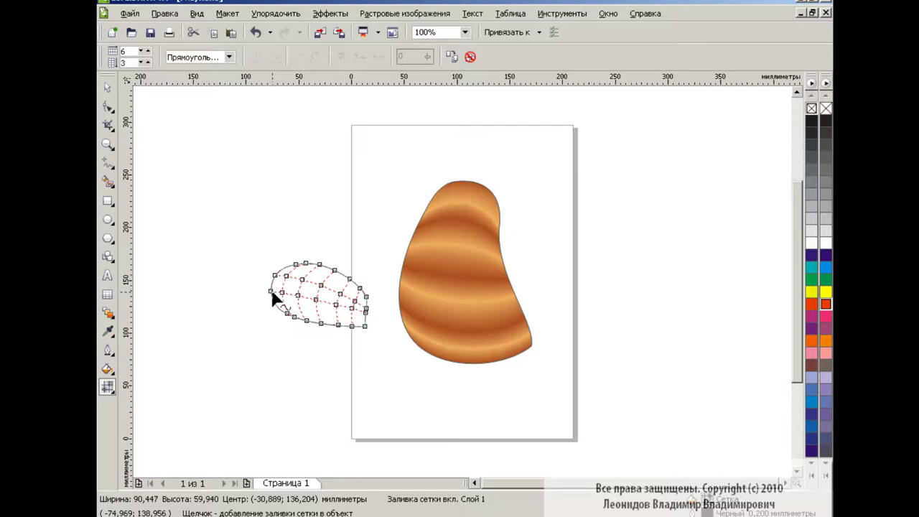
# Select the oval's inner and right-side mesh nodes and colour them a brownish yellow shade
pyautogui.moveTo(267, 263); pyautogui.dragTo(308, 295)
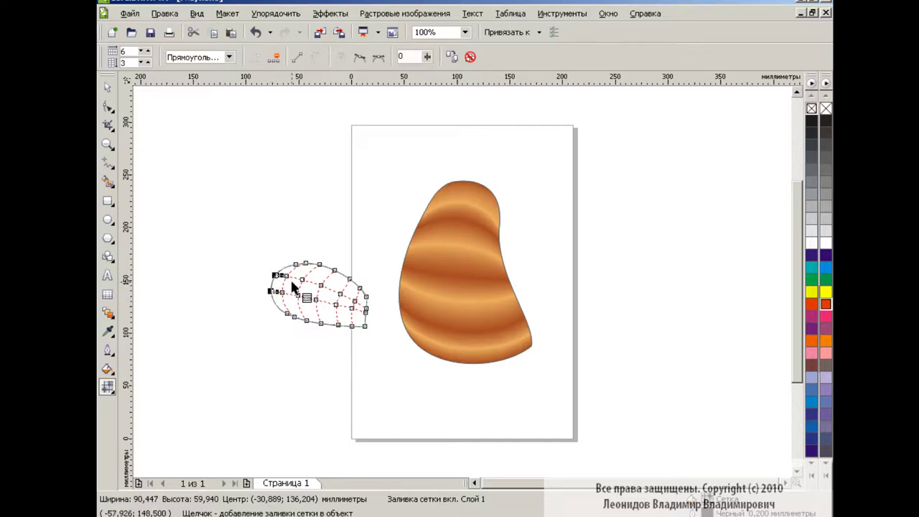
pyautogui.keyDown('shift'); pyautogui.click(297, 295); pyautogui.keyUp('shift')
pyautogui.keyDown('shift'); pyautogui.click(306, 321); pyautogui.keyUp('shift')
pyautogui.keyDown('shift'); pyautogui.click(338, 324); pyautogui.keyUp('shift')
pyautogui.keyDown('shift'); pyautogui.click(335, 305); pyautogui.keyUp('shift')
pyautogui.keyDown('shift'); pyautogui.click(342, 294); pyautogui.keyUp('shift')
pyautogui.keyDown('shift'); pyautogui.click(349, 279); pyautogui.keyUp('shift')
pyautogui.keyDown('shift'); pyautogui.click(352, 300); pyautogui.keyUp('shift')
pyautogui.keyDown('shift'); pyautogui.click(365, 296); pyautogui.keyUp('shift')
pyautogui.keyDown('shift'); pyautogui.click(366, 309); pyautogui.keyUp('shift')
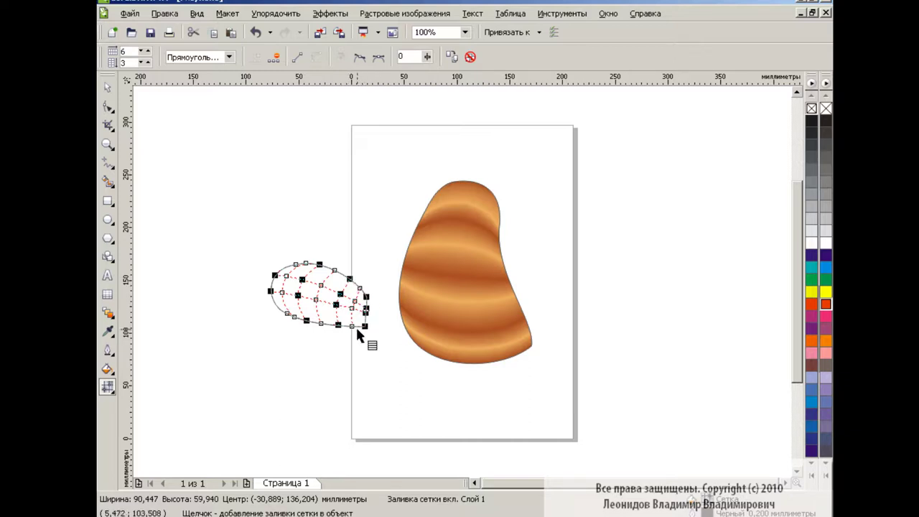
pyautogui.keyDown('shift'); pyautogui.click(364, 326); pyautogui.keyUp('shift')
pyautogui.click(824, 292)
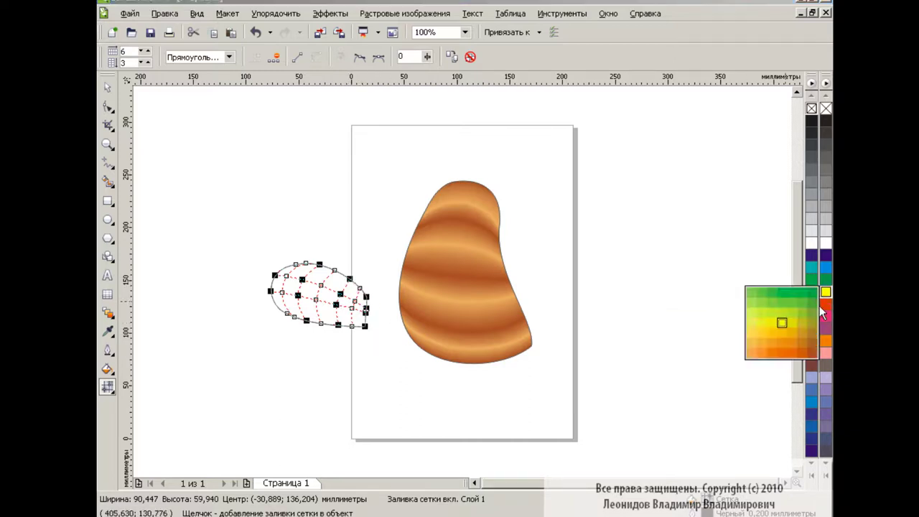
pyautogui.click(812, 353)
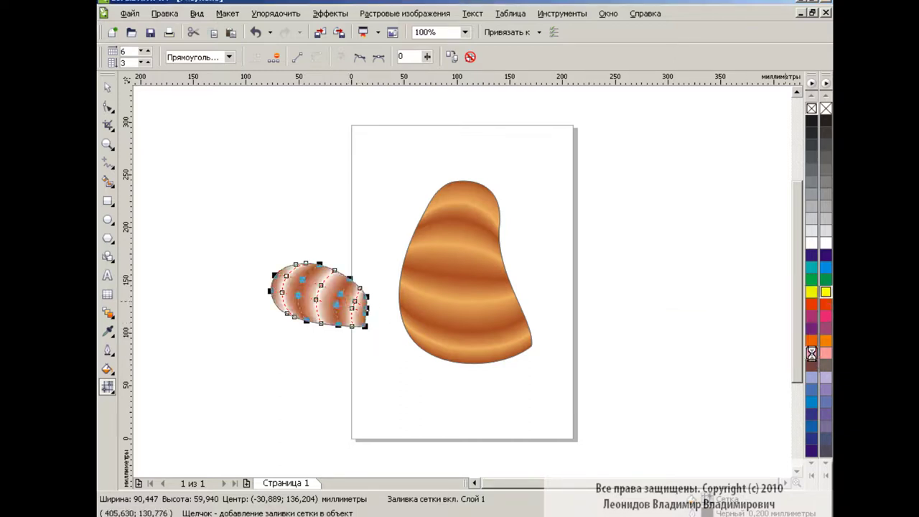
# Colour the oval's left column of mesh nodes orange from the red shades
pyautogui.click(305, 264)
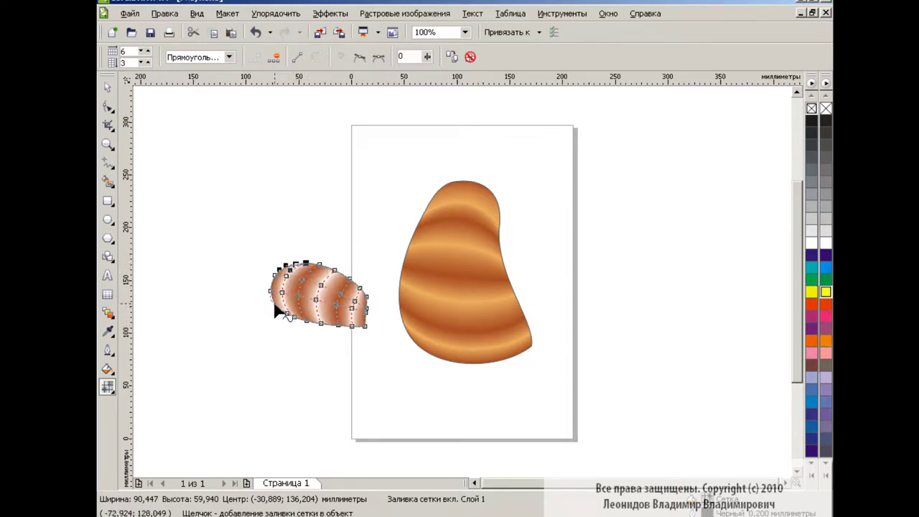
pyautogui.moveTo(297, 325); pyautogui.dragTo(300, 263)
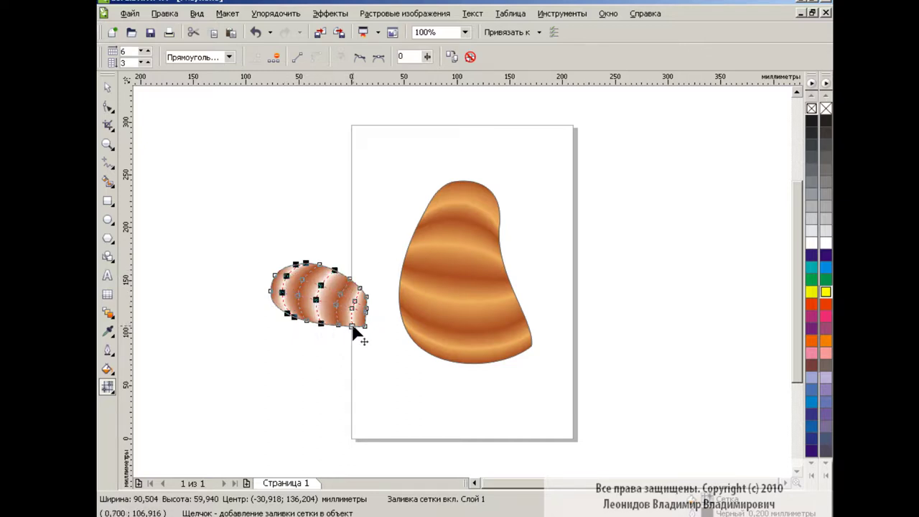
pyautogui.click(825, 304)
pyautogui.click(753, 303)
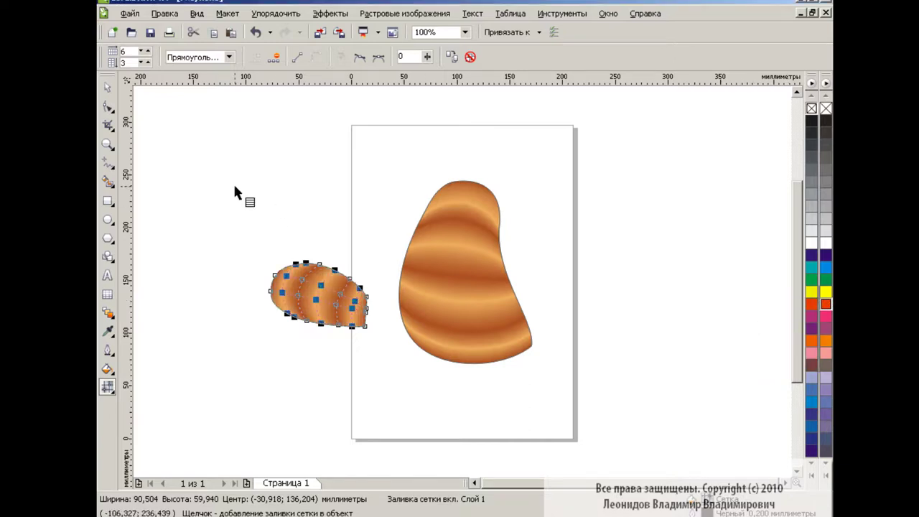
pyautogui.press('space')
# Tuck the small shape against the body and lighten its left mesh nodes with white
pyautogui.moveTo(313, 295); pyautogui.dragTo(362, 303)
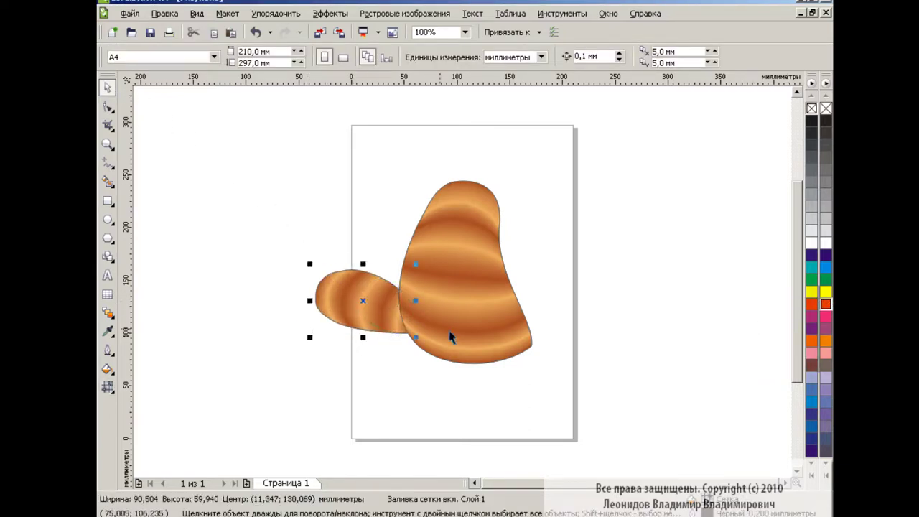
pyautogui.click(564, 300)
pyautogui.click(363, 294)
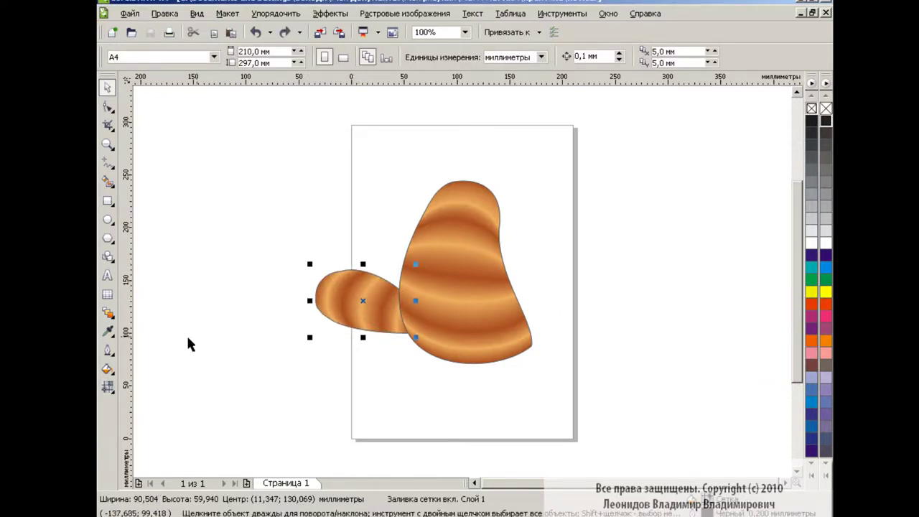
pyautogui.click(108, 387)
pyautogui.click(825, 243)
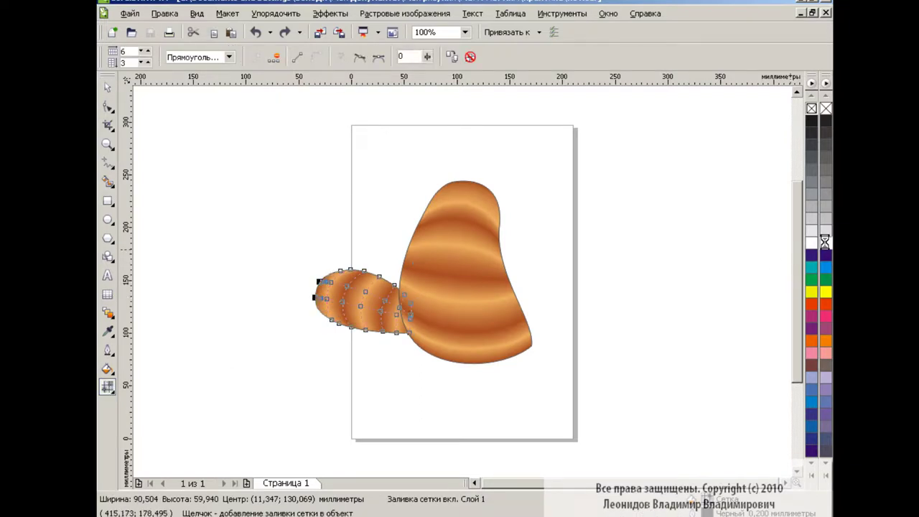
pyautogui.press('space')
pyautogui.click(213, 237)
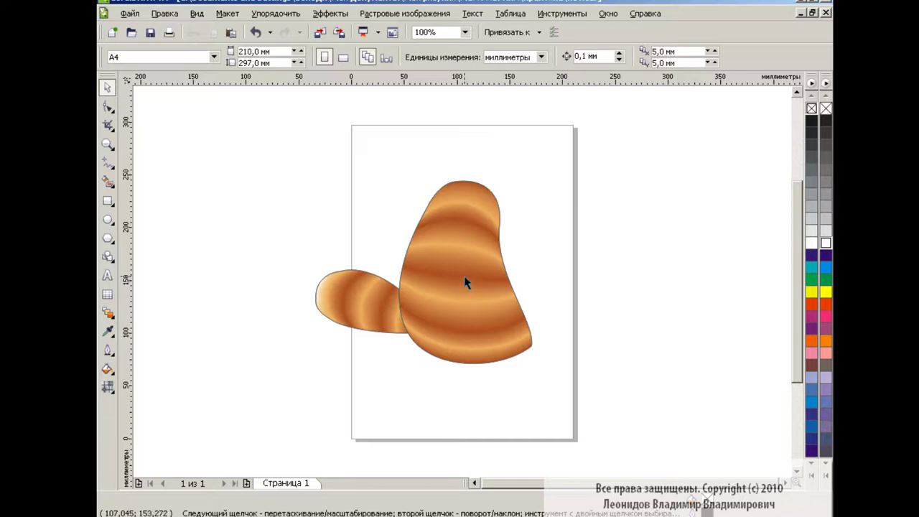
# Zoom the view to 400%
pyautogui.click(466, 32)
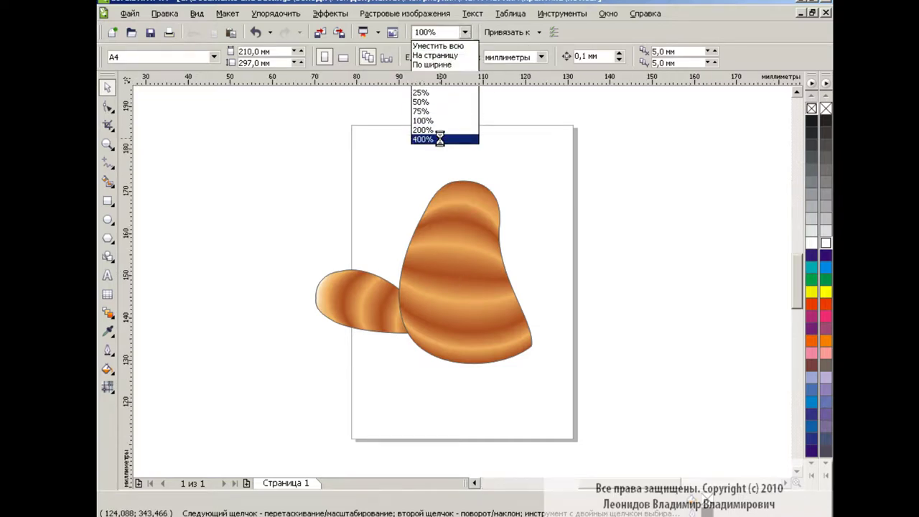
pyautogui.click(438, 139)
pyautogui.scroll(5, 775, 278)
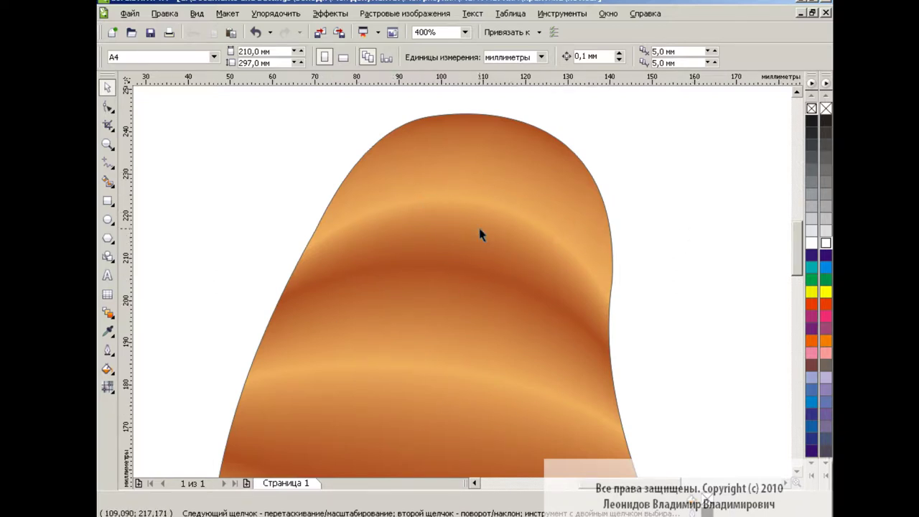
# Draw an ellipse over the upper cat body, skew it slightly and position it
pyautogui.press('F7')
pyautogui.moveTo(323, 116); pyautogui.dragTo(552, 382)
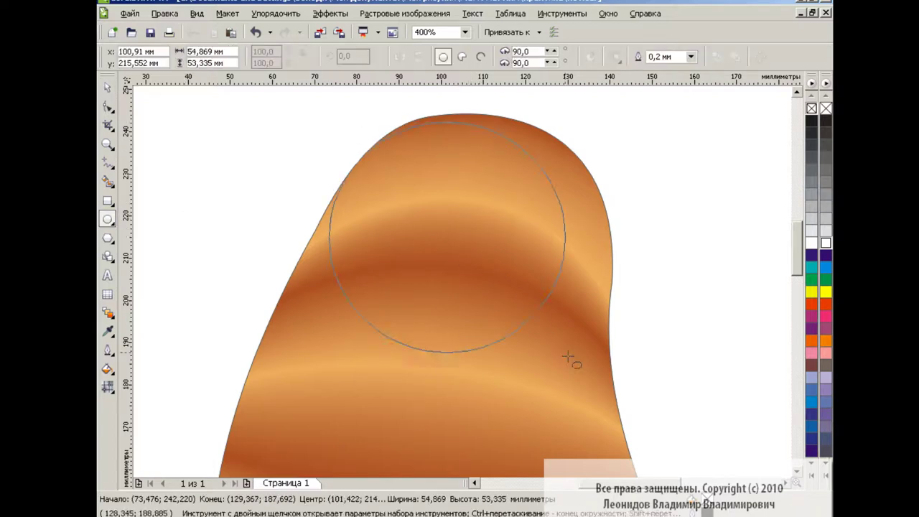
pyautogui.moveTo(438, 249); pyautogui.dragTo(453, 304)
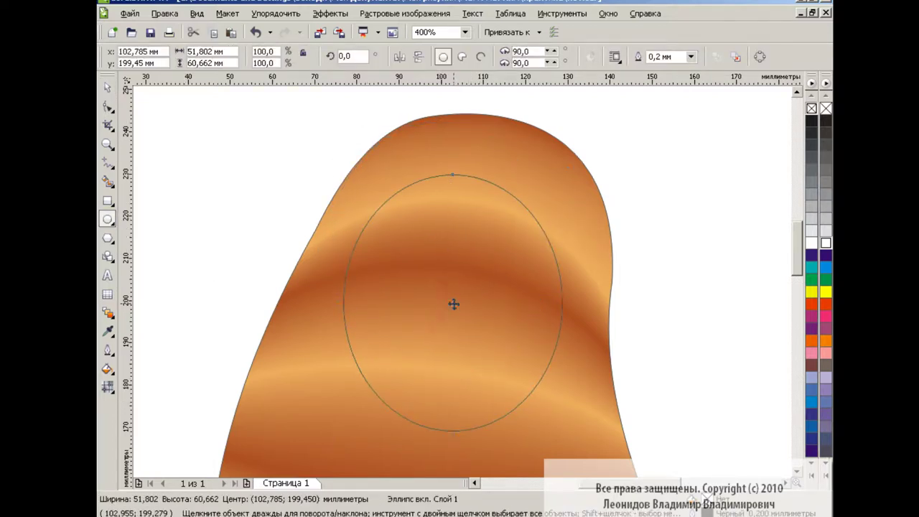
pyautogui.click(453, 304)
pyautogui.moveTo(451, 173)
pyautogui.mouseDown()
pyautogui.moveTo(497, 171)
pyautogui.moveTo(474, 172)
pyautogui.mouseUp()
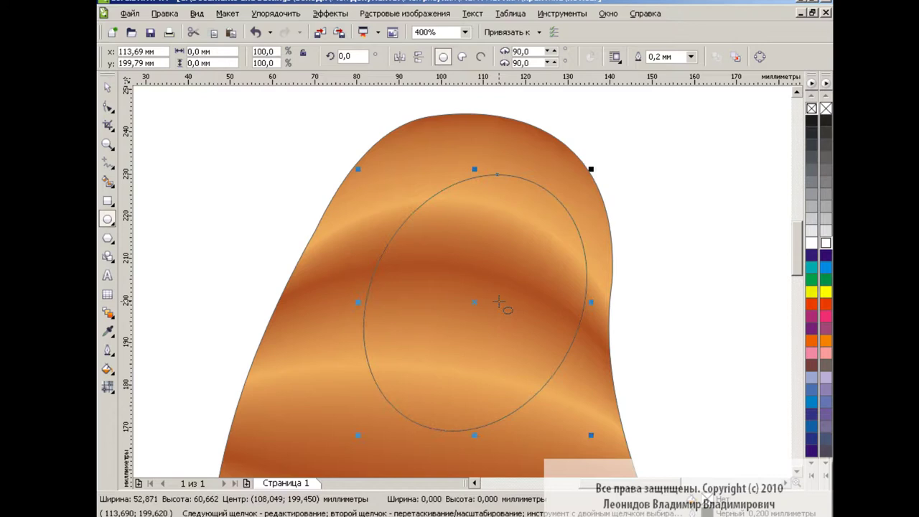
pyautogui.click(452, 304)
pyautogui.click(452, 172)
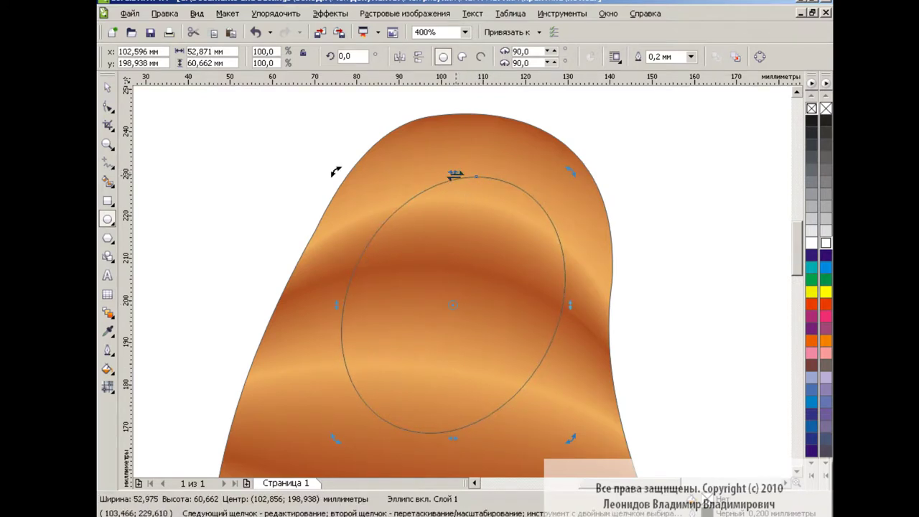
pyautogui.moveTo(452, 172); pyautogui.dragTo(442, 172)
pyautogui.click(446, 305)
pyautogui.moveTo(447, 305); pyautogui.dragTo(454, 288)
# Reselect the oval and bring up its Fountain Fill settings
pyautogui.press('space')
pyautogui.click(258, 235)
pyautogui.click(385, 237)
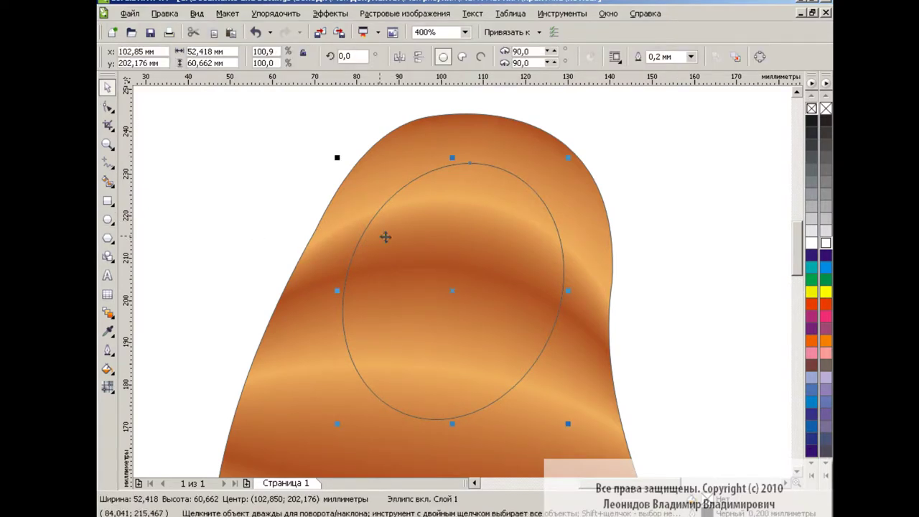
pyautogui.click(107, 369)
pyautogui.click(180, 386)
# Give the oval a custom radial fountain fill, dark red outer stop to orange-red centre
pyautogui.click(415, 148)
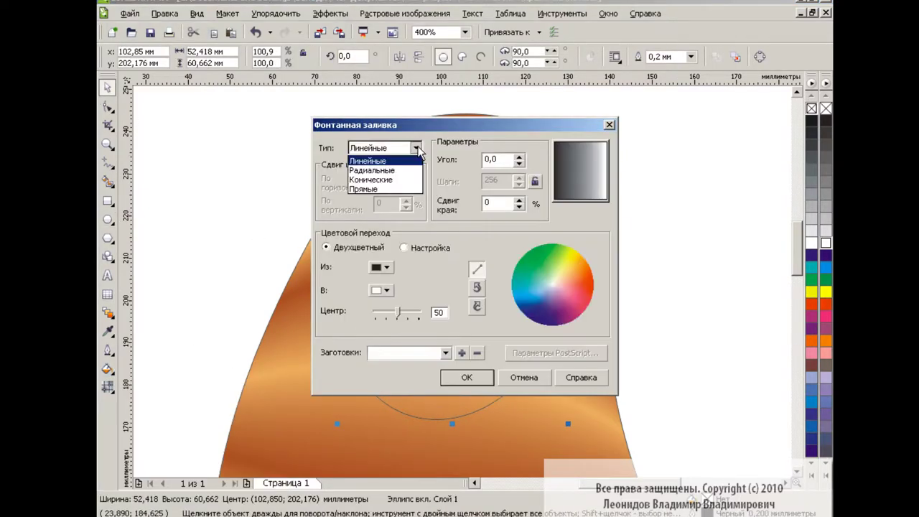
pyautogui.click(371, 170)
pyautogui.click(413, 247)
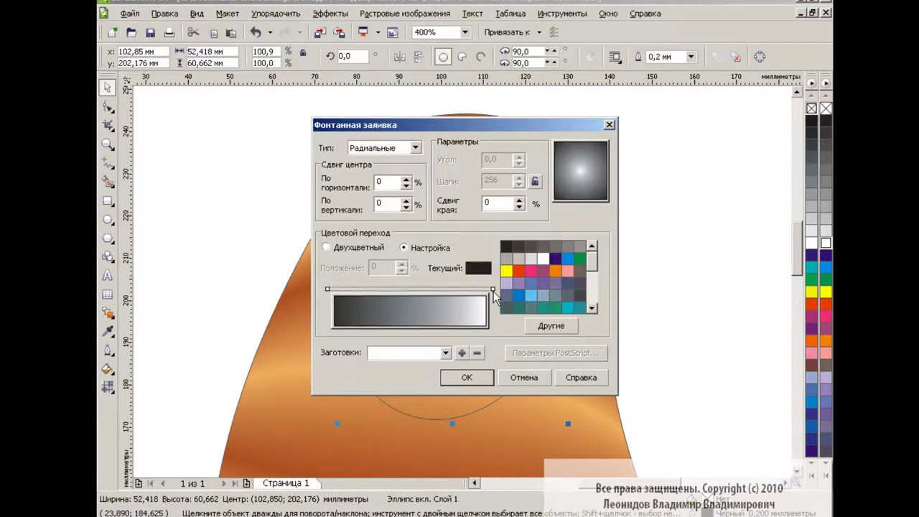
pyautogui.click(492, 288)
pyautogui.click(518, 270)
pyautogui.click(327, 291)
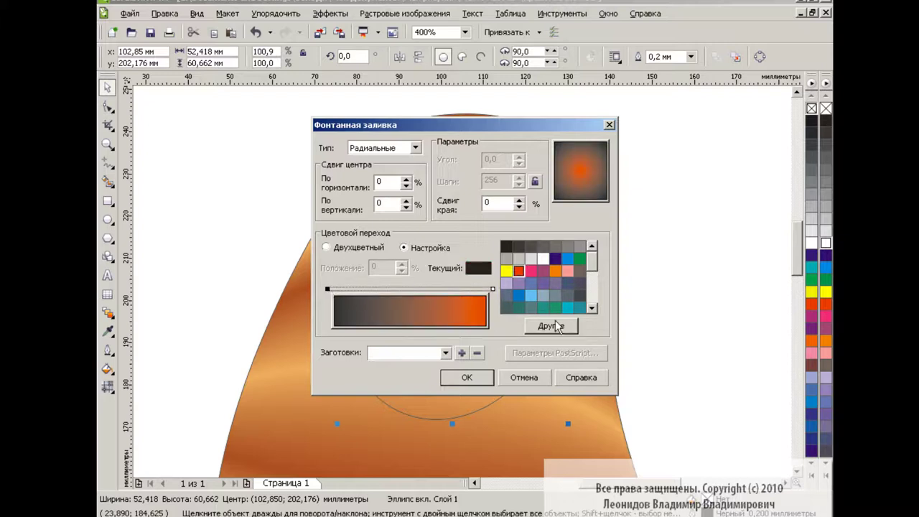
pyautogui.click(551, 325)
pyautogui.click(449, 302)
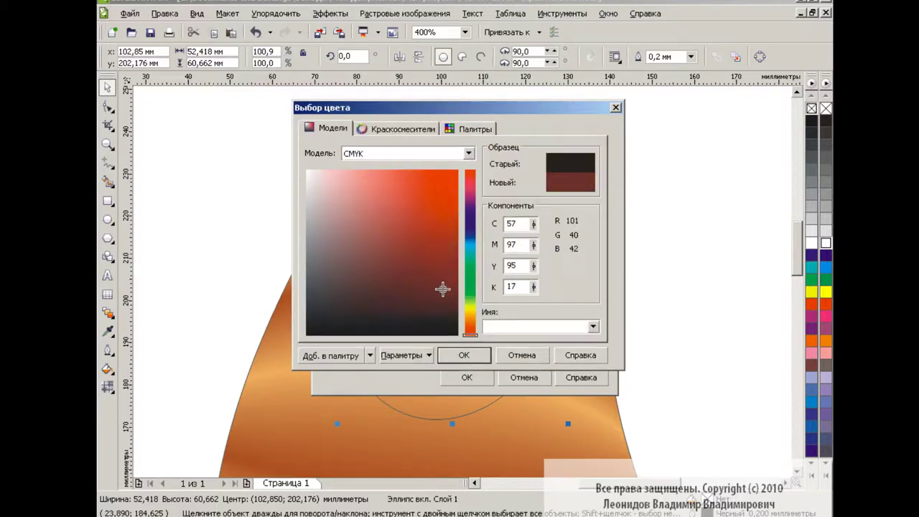
pyautogui.click(464, 355)
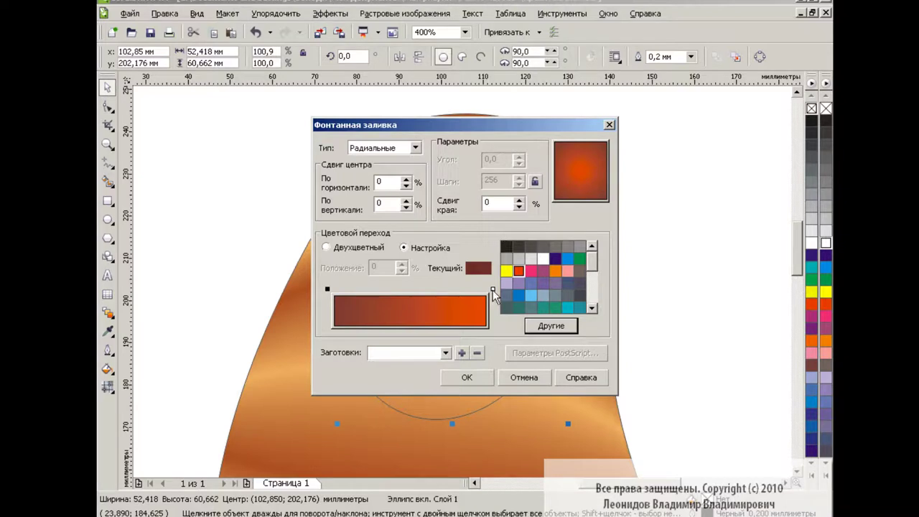
pyautogui.click(468, 376)
pyautogui.click(108, 386)
# Move the radial glow centre to the oval's bottom edge, widen the radius upward and set the midpoint
pyautogui.click(180, 381)
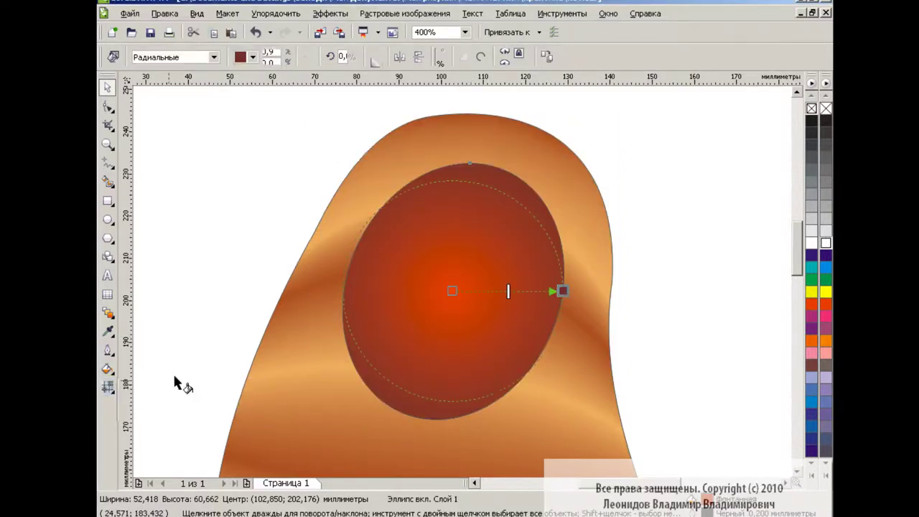
pyautogui.moveTo(438, 325); pyautogui.dragTo(428, 383)
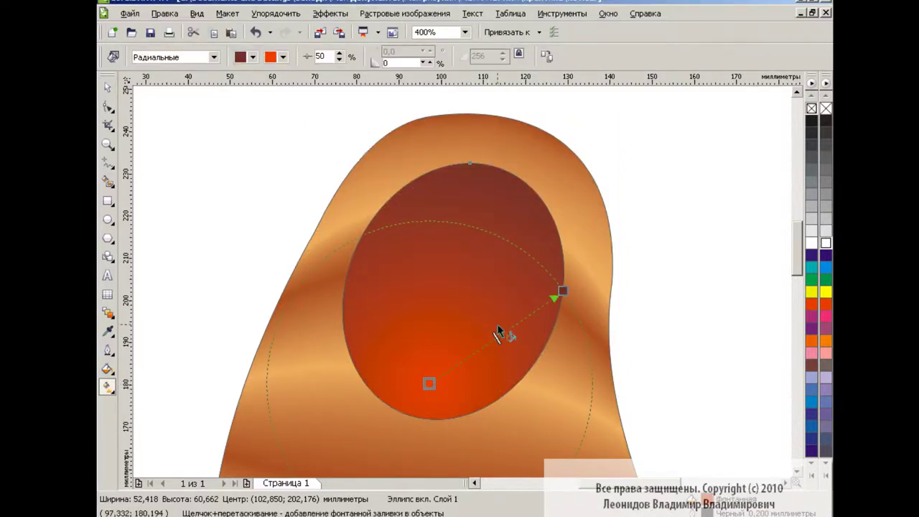
pyautogui.moveTo(562, 290); pyautogui.dragTo(492, 181)
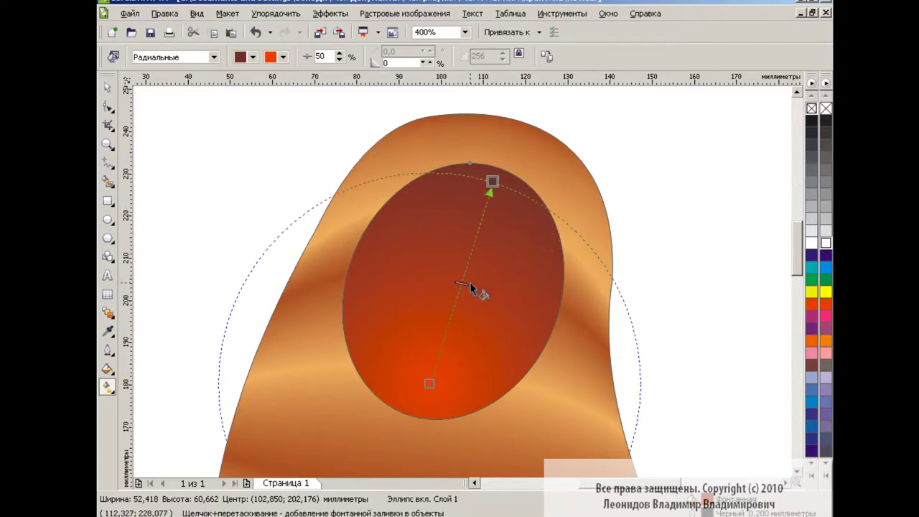
pyautogui.moveTo(477, 236); pyautogui.dragTo(477, 234)
pyautogui.moveTo(492, 180)
pyautogui.mouseDown()
pyautogui.moveTo(501, 183)
pyautogui.moveTo(487, 178)
pyautogui.mouseUp()
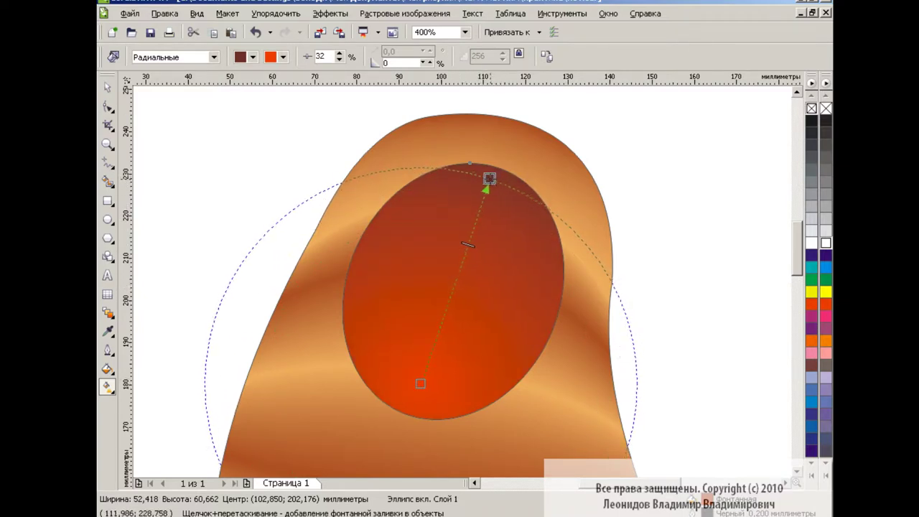
pyautogui.moveTo(475, 218); pyautogui.dragTo(475, 229)
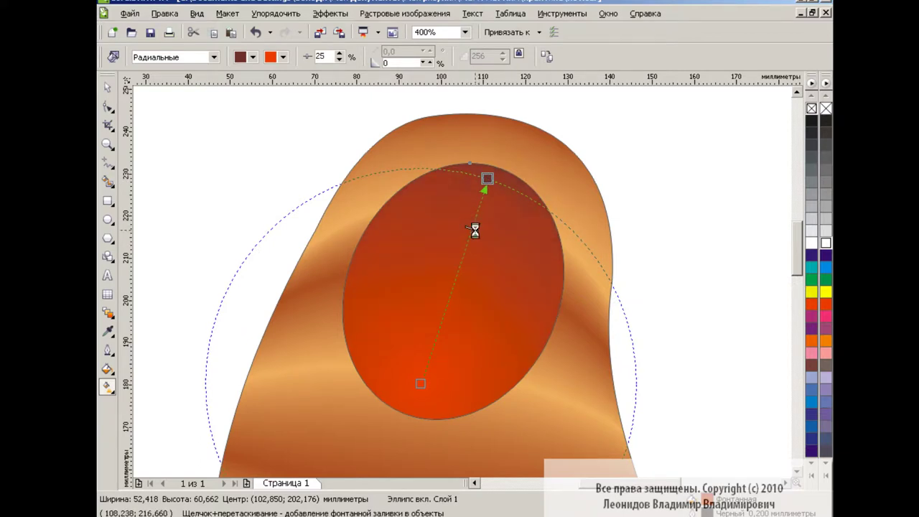
pyautogui.moveTo(420, 383); pyautogui.dragTo(413, 409)
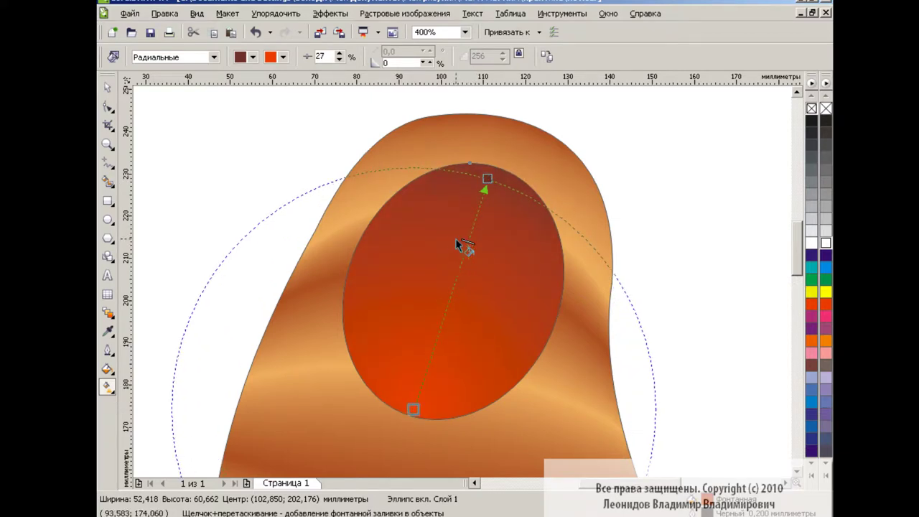
pyautogui.press('space')
pyautogui.click(199, 197)
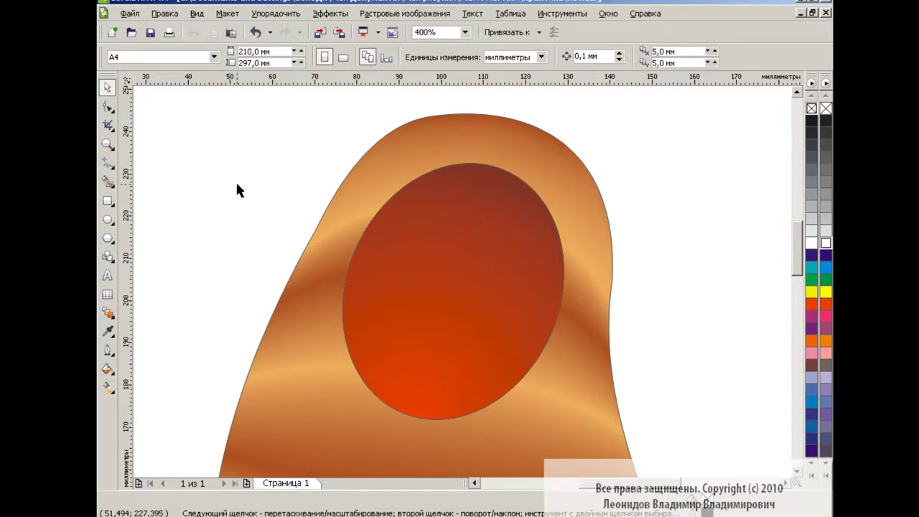
# Start a fang outline at the top of the mouth with the Bezier tool
pyautogui.click(107, 162)
pyautogui.click(173, 184)
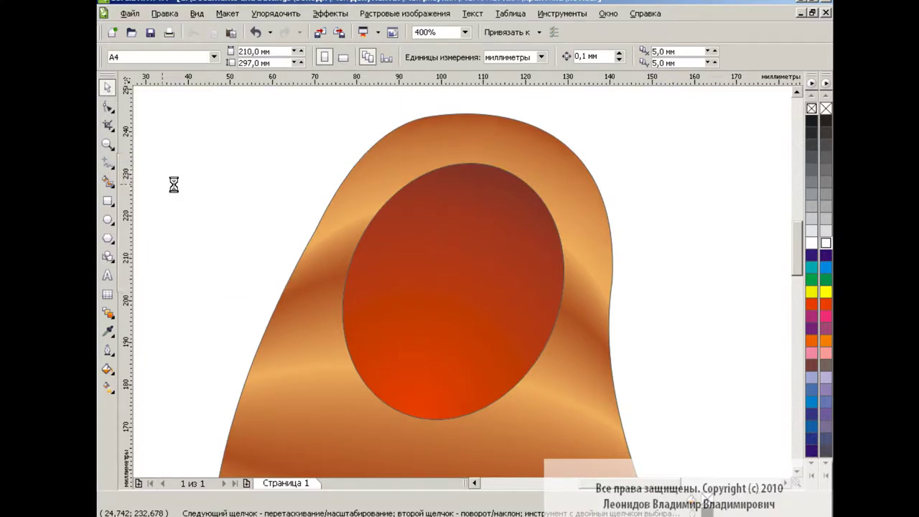
pyautogui.moveTo(419, 197); pyautogui.dragTo(435, 205)
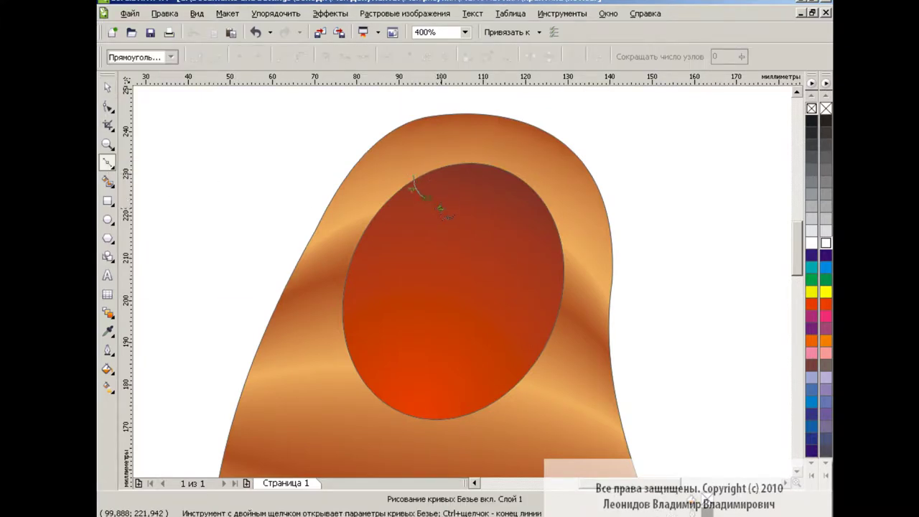
# Close the fang outline, adjust its top nodes and fill it white
pyautogui.click(413, 173)
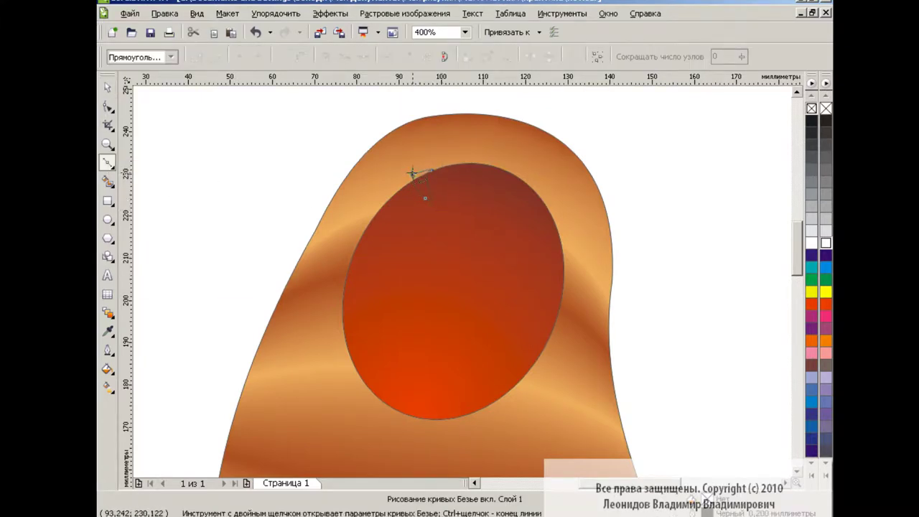
pyautogui.click(414, 173)
pyautogui.click(108, 87)
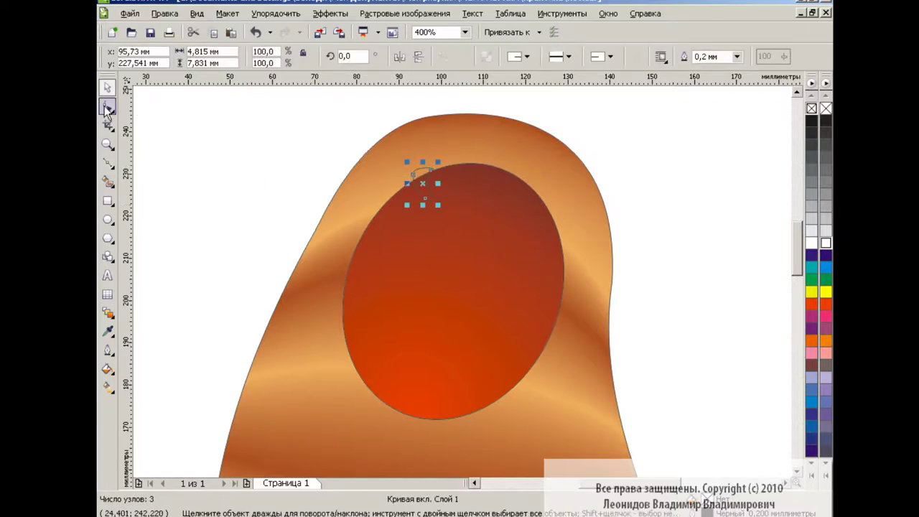
pyautogui.click(108, 106)
pyautogui.moveTo(349, 144)
pyautogui.mouseDown()
pyautogui.moveTo(450, 208)
pyautogui.moveTo(423, 186)
pyautogui.mouseUp()
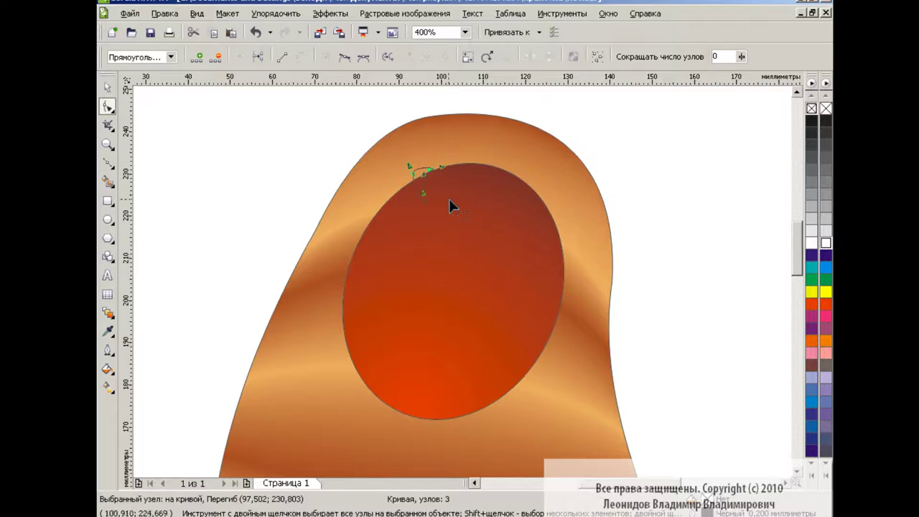
pyautogui.press('space')
pyautogui.click(425, 173)
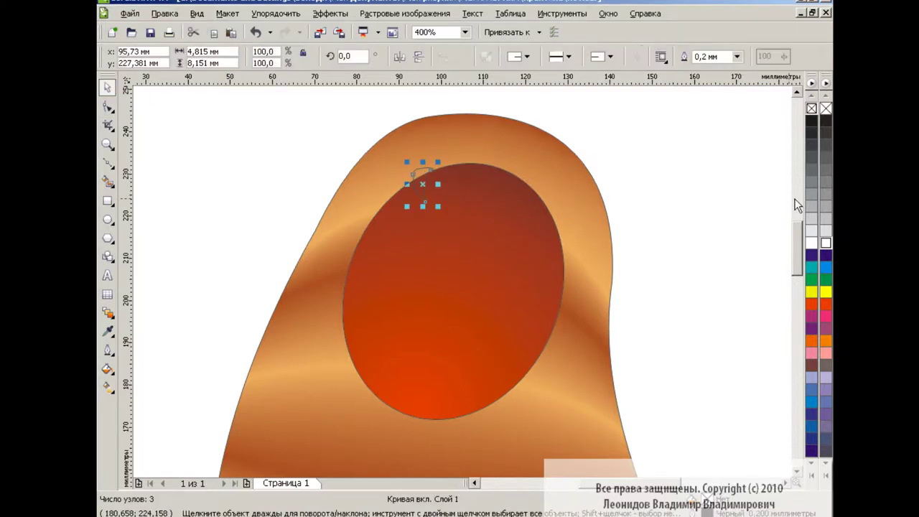
pyautogui.click(827, 246)
pyautogui.moveTo(418, 181); pyautogui.dragTo(420, 185)
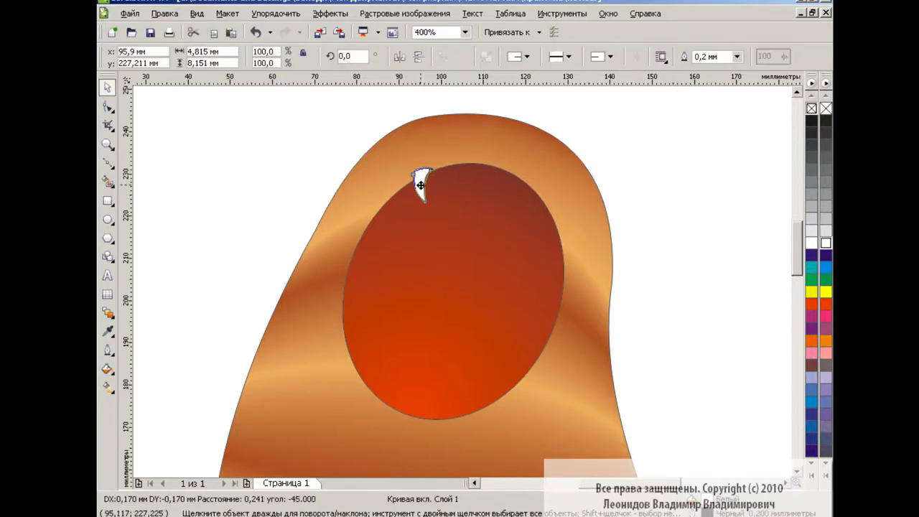
# Copy the fang to the mouth's right edge and rotate it to follow the curve
pyautogui.click(406, 173)
pyautogui.press('Escape')
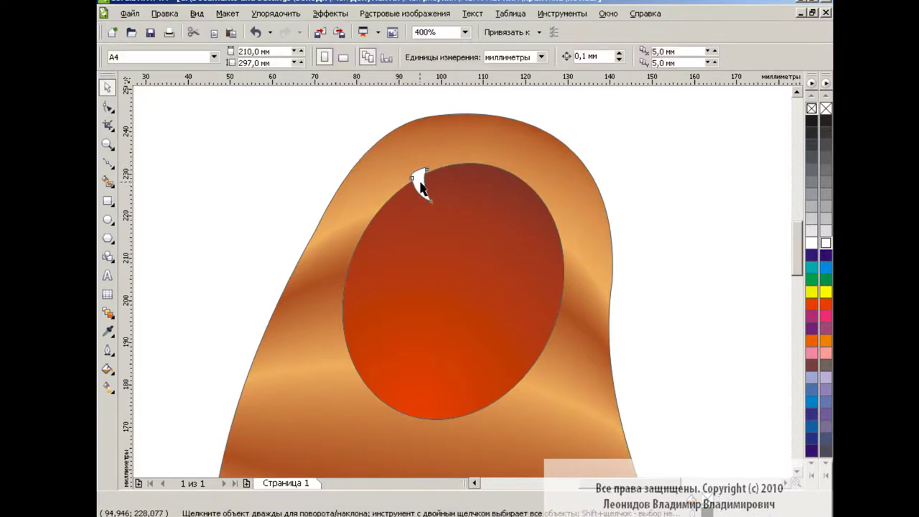
pyautogui.click(421, 185)
pyautogui.click(631, 212)
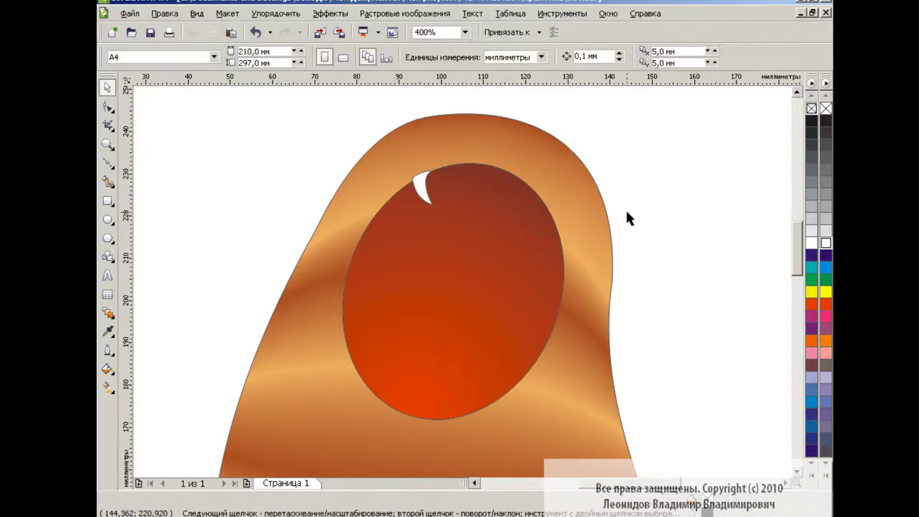
pyautogui.click(421, 185)
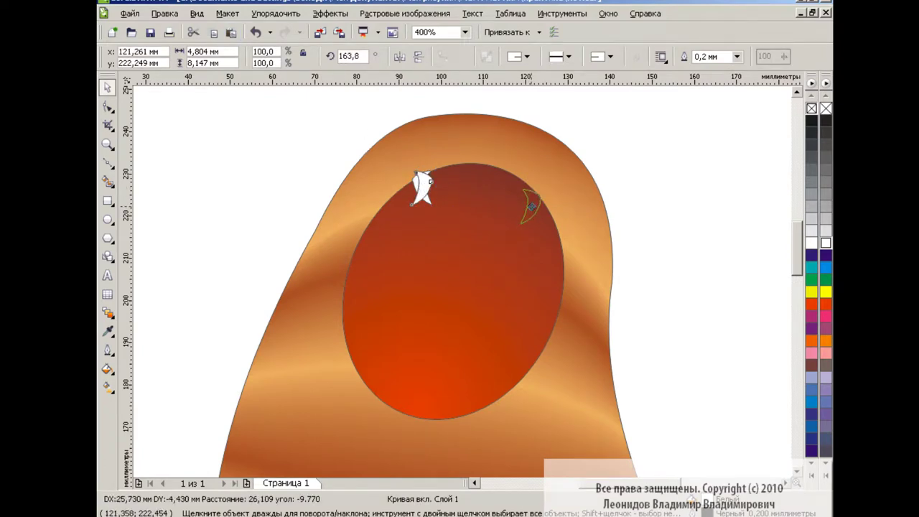
pyautogui.moveTo(424, 188); pyautogui.dragTo(533, 202)
pyautogui.click(532, 206)
pyautogui.click(630, 210)
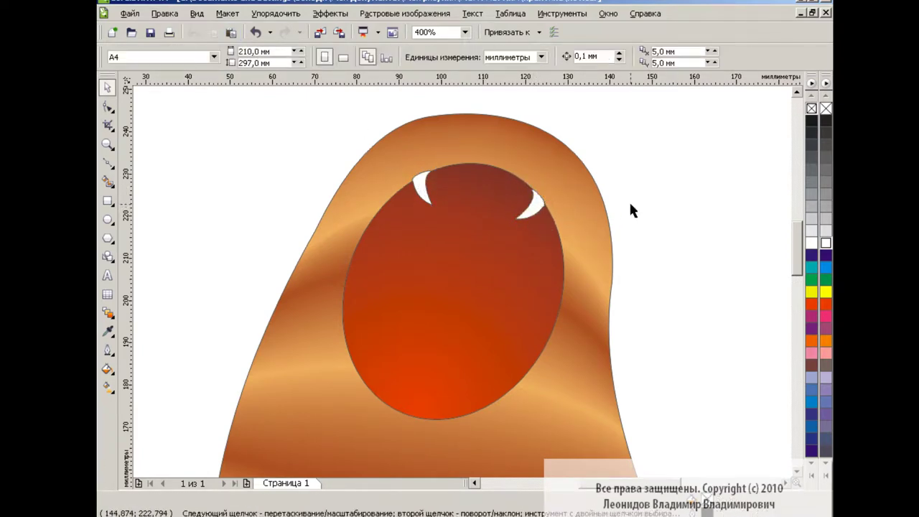
pyautogui.click(537, 206)
pyautogui.moveTo(534, 201); pyautogui.dragTo(520, 192)
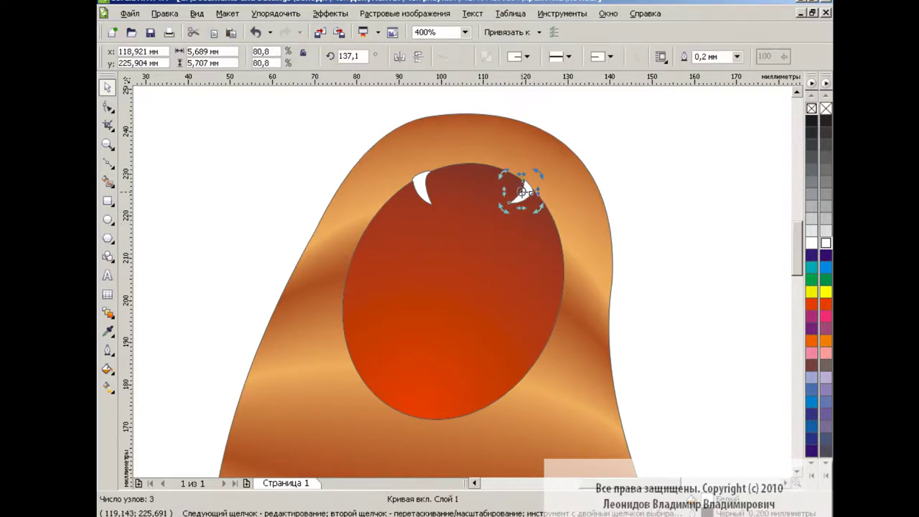
pyautogui.press('Escape')
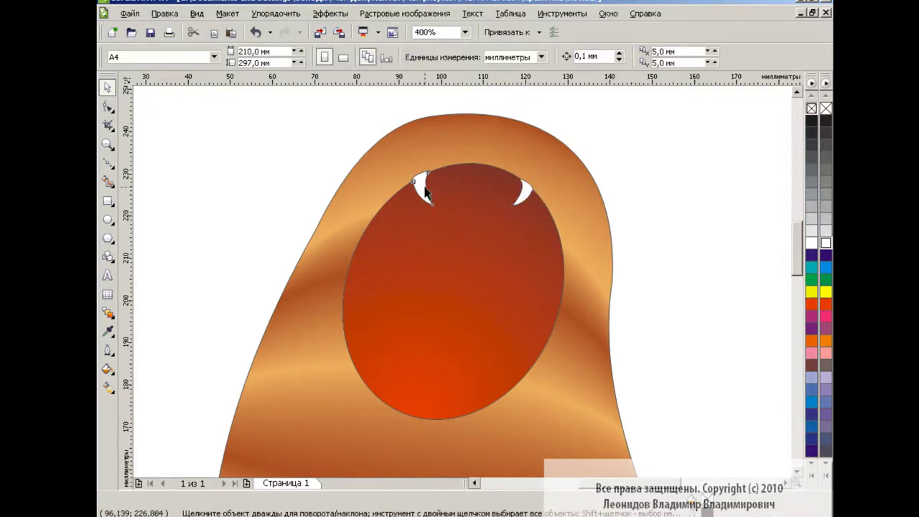
# Add two more rotated fang copies along the mouth's top edge
pyautogui.click(424, 188)
pyautogui.moveTo(423, 188)
pyautogui.mouseDown()
pyautogui.moveTo(456, 181)
pyautogui.moveTo(461, 196)
pyautogui.mouseUp()
pyautogui.press('Escape')
pyautogui.click(462, 200)
pyautogui.click(524, 192)
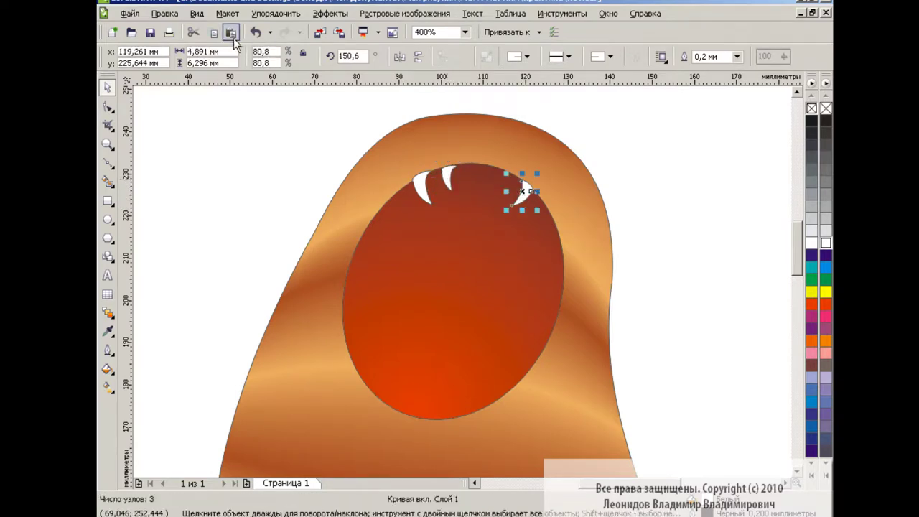
pyautogui.moveTo(524, 193); pyautogui.dragTo(499, 177)
pyautogui.click(497, 179)
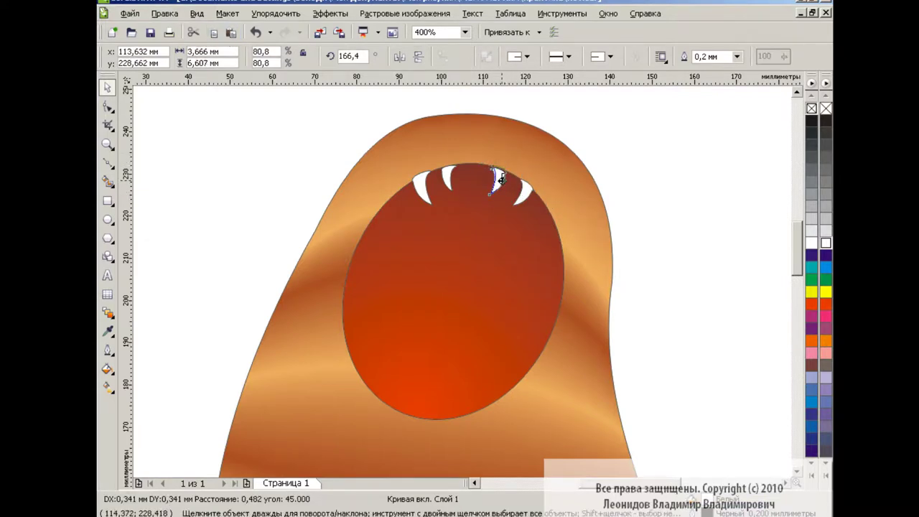
pyautogui.click(691, 213)
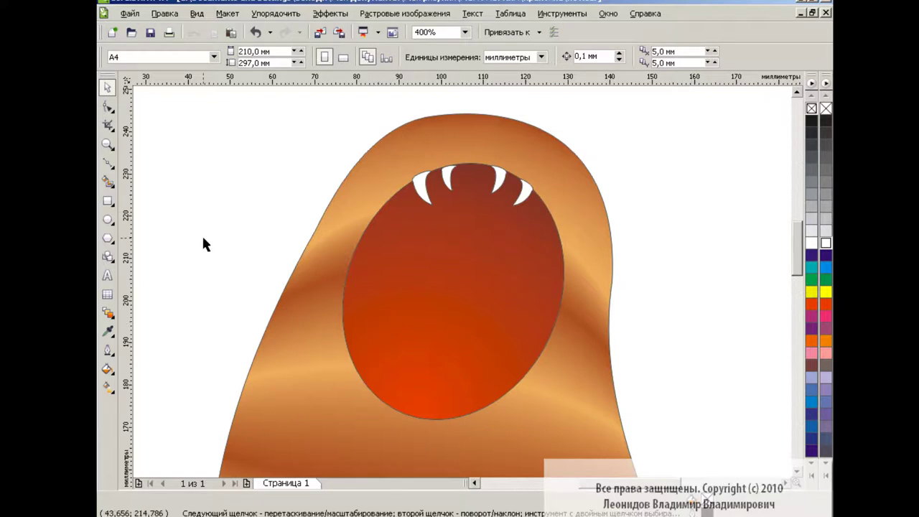
# Draw a tooth outline at the mouth's lower left and bend its curve
pyautogui.click(109, 168)
pyautogui.click(147, 187)
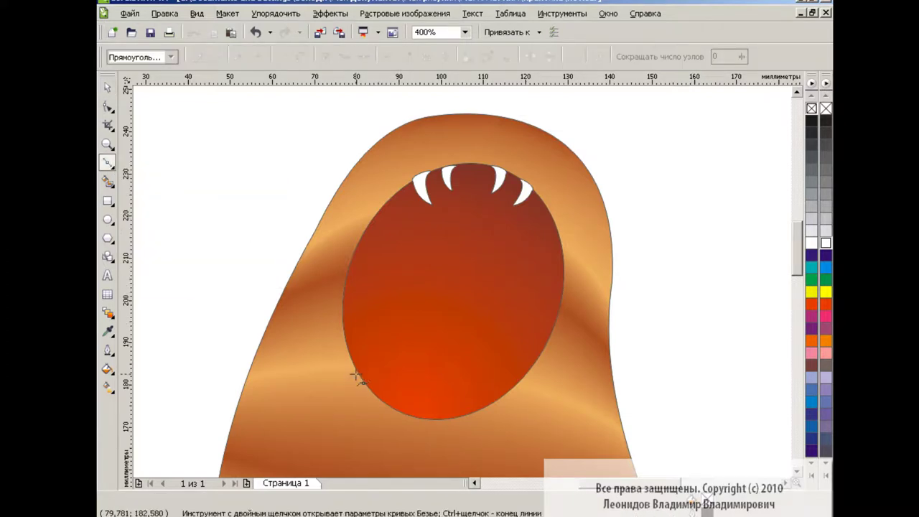
pyautogui.moveTo(355, 374); pyautogui.dragTo(388, 373)
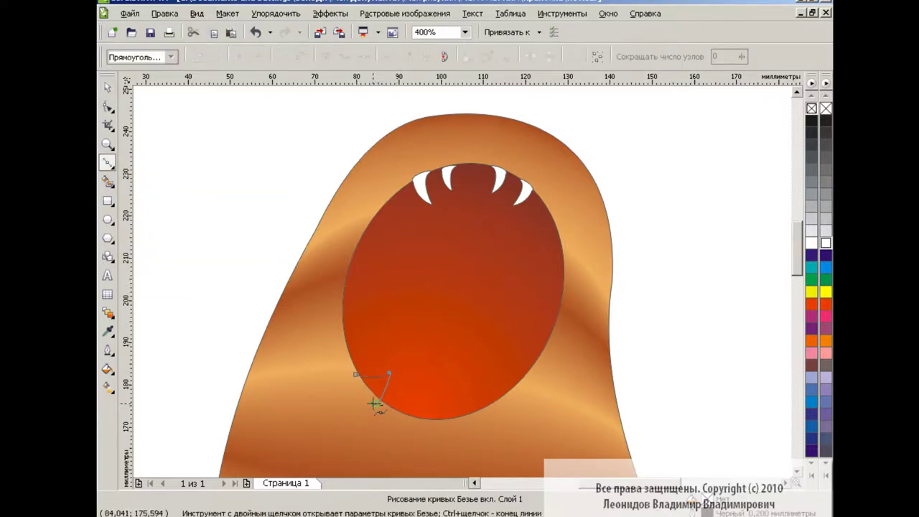
pyautogui.click(374, 403)
pyautogui.click(355, 375)
pyautogui.click(108, 108)
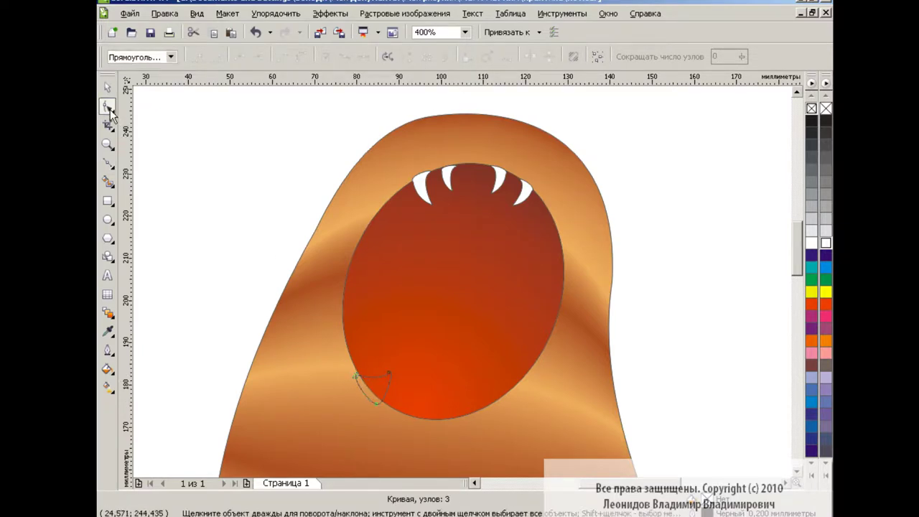
pyautogui.click(388, 373)
pyautogui.moveTo(397, 366); pyautogui.dragTo(378, 389)
pyautogui.press('space')
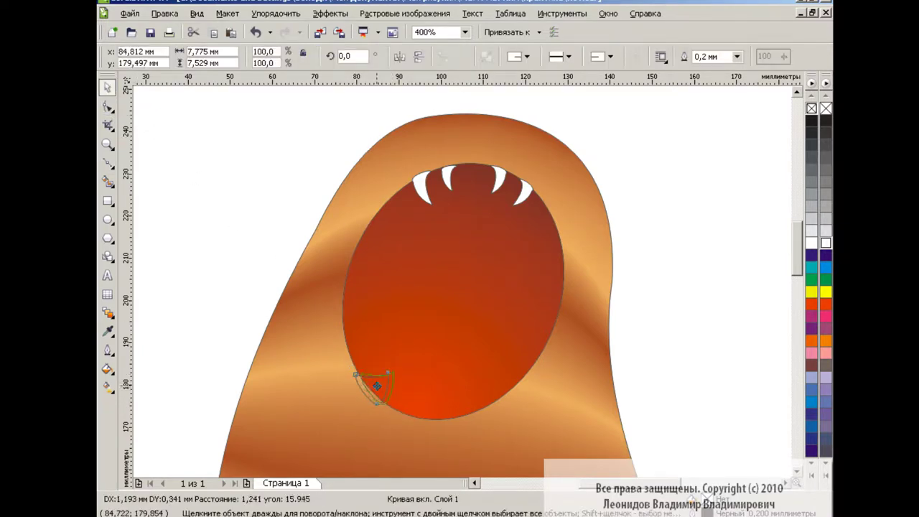
# Fill the tooth white, resize it and tilt it about 17 degrees
pyautogui.click(825, 242)
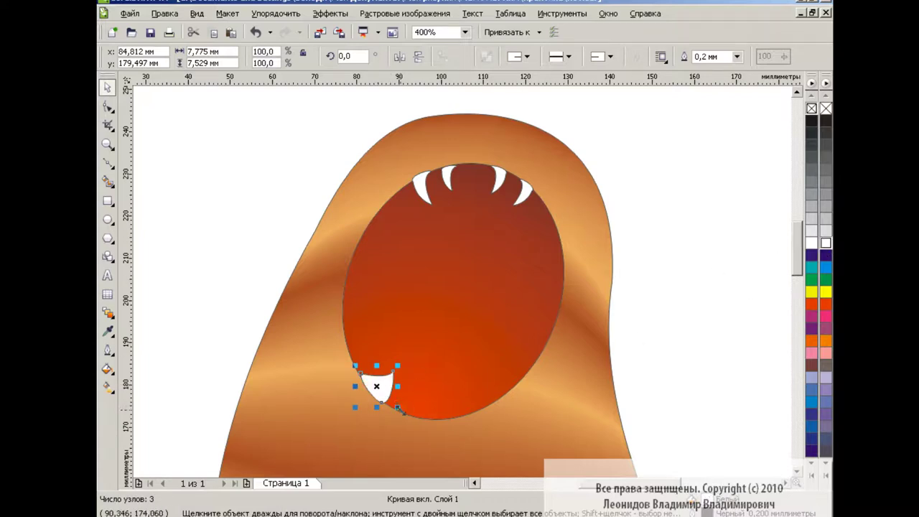
pyautogui.moveTo(398, 365)
pyautogui.mouseDown()
pyautogui.moveTo(403, 384)
pyautogui.moveTo(365, 385)
pyautogui.moveTo(383, 399)
pyautogui.moveTo(377, 387)
pyautogui.mouseUp()
pyautogui.click(382, 393)
pyautogui.click(375, 388)
pyautogui.press('F10')
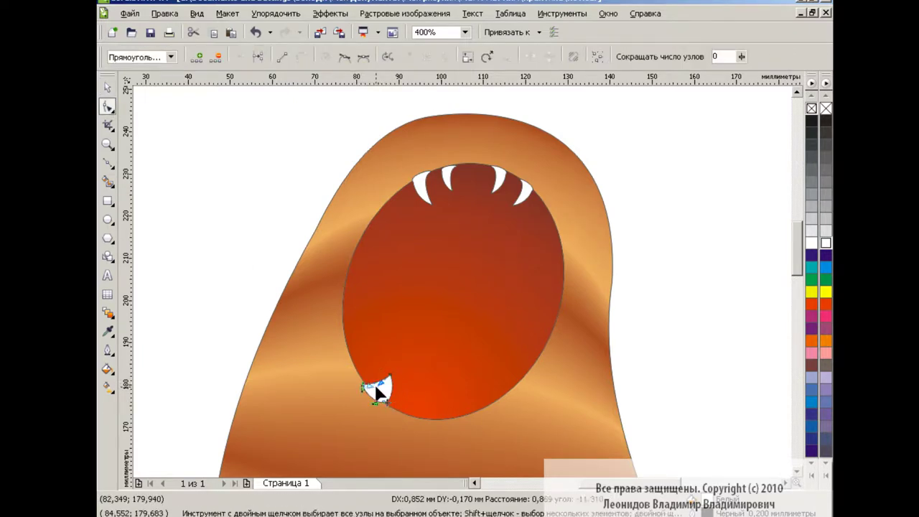
pyautogui.click(107, 87)
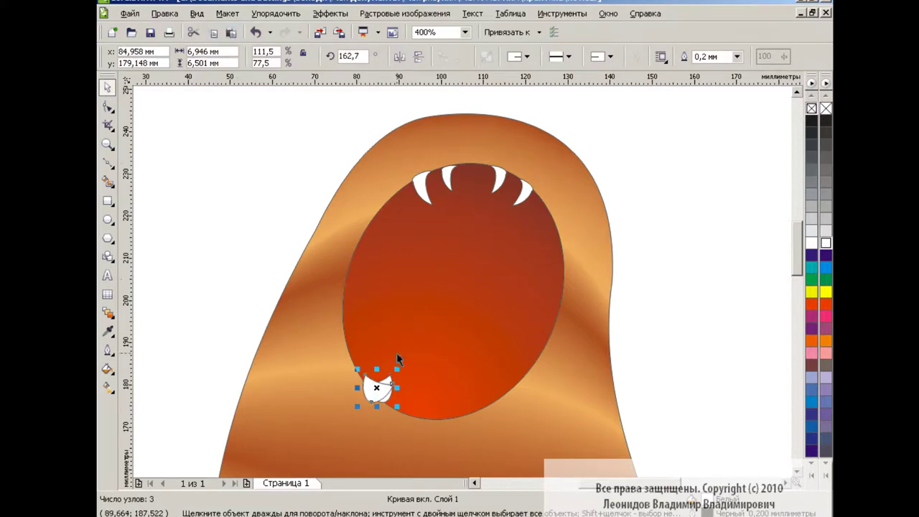
# Copy, rotate and scale further teeth along the mouth's bottom edge
pyautogui.moveTo(378, 388)
pyautogui.mouseDown()
pyautogui.moveTo(463, 405)
pyautogui.moveTo(492, 394)
pyautogui.moveTo(452, 410)
pyautogui.mouseUp()
pyautogui.click(462, 404)
pyautogui.click(455, 403)
pyautogui.click(378, 390)
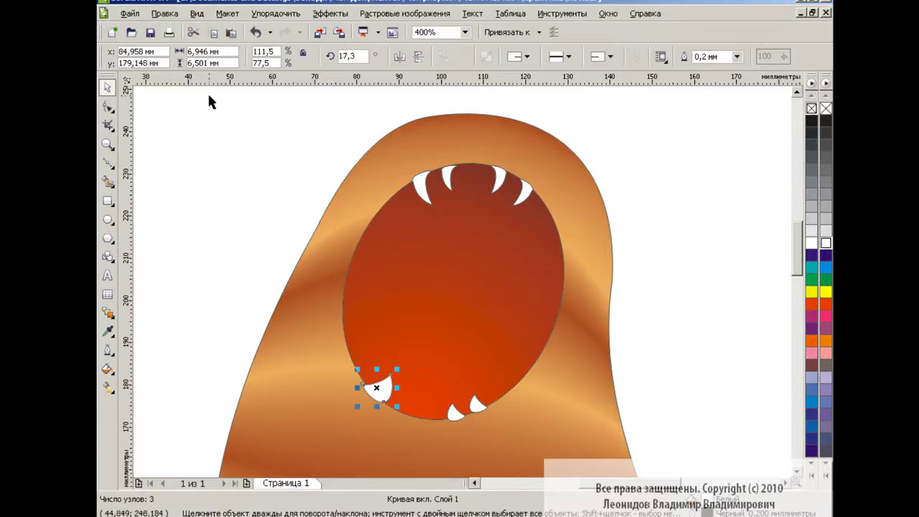
pyautogui.moveTo(397, 369)
pyautogui.mouseDown()
pyautogui.moveTo(390, 378)
pyautogui.moveTo(406, 406)
pyautogui.moveTo(383, 401)
pyautogui.mouseUp()
pyautogui.click(680, 324)
# Draw a Bezier curve along the mouth's bottom edge
pyautogui.scroll(-1, 678, 319)
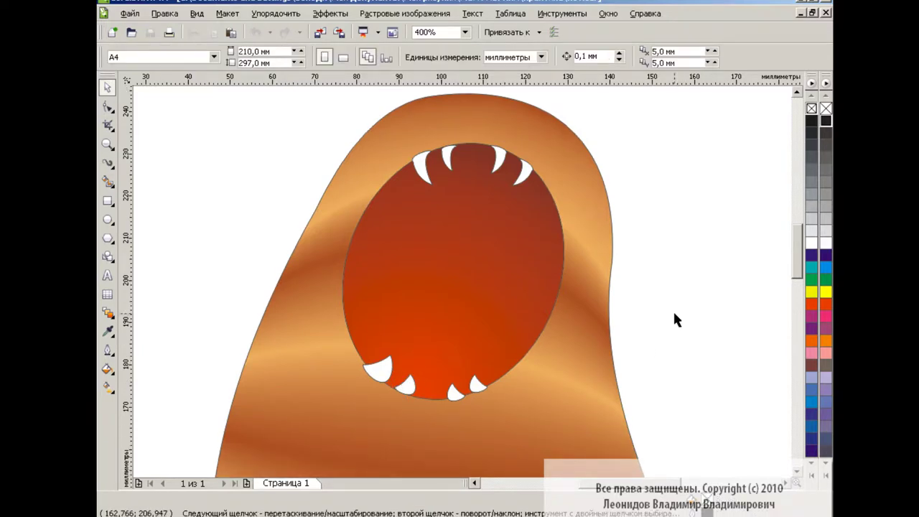
pyautogui.click(113, 165)
pyautogui.click(147, 181)
pyautogui.click(347, 326)
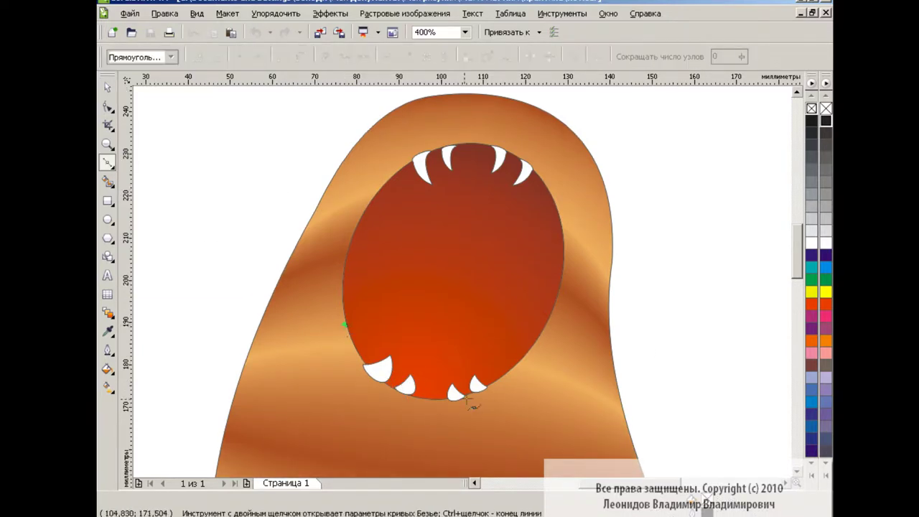
pyautogui.moveTo(488, 388); pyautogui.dragTo(602, 333)
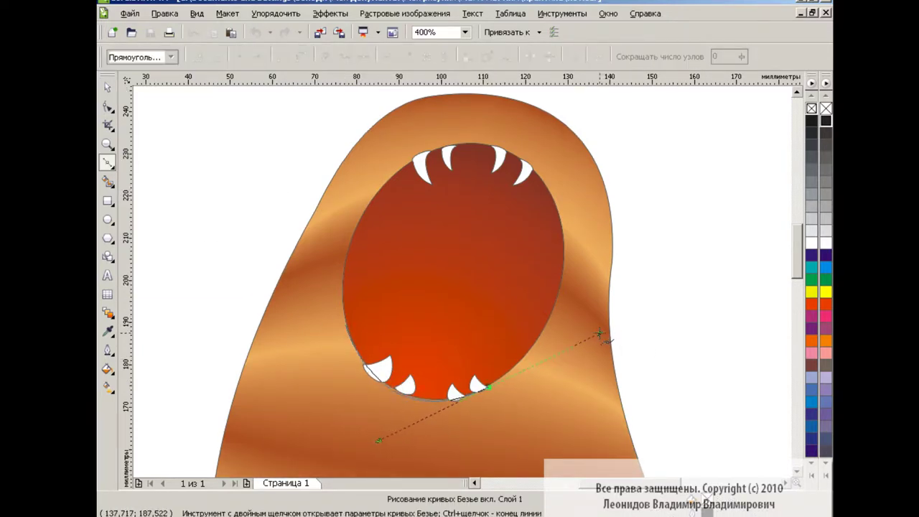
# Turn the curve into a tapered Artistic Media brush stroke
pyautogui.click(111, 166)
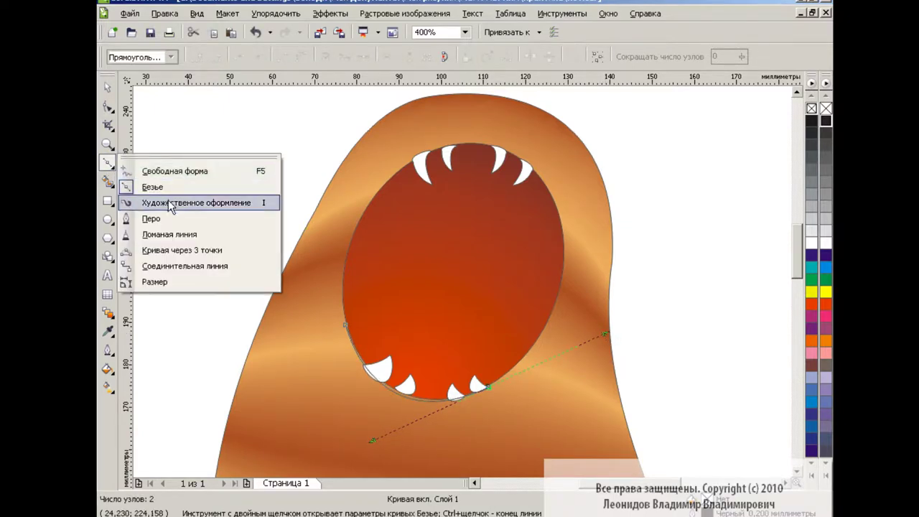
pyautogui.click(172, 208)
pyautogui.click(393, 56)
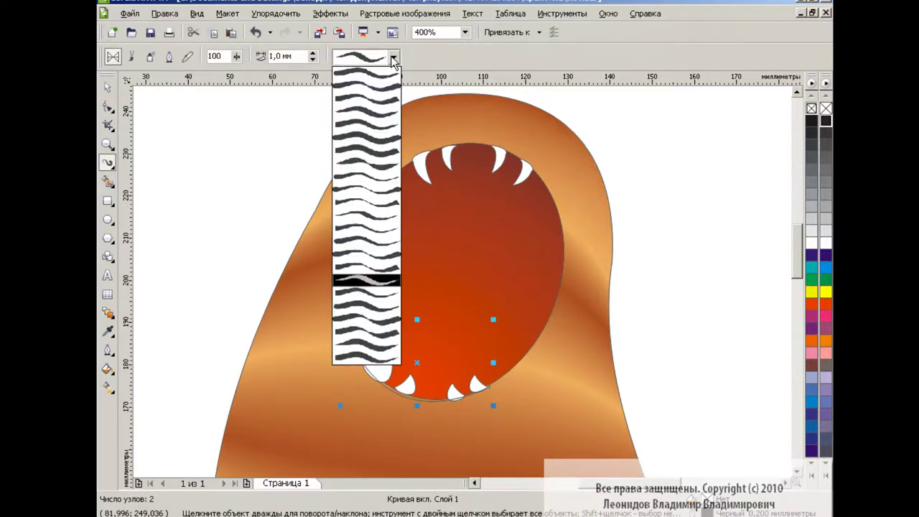
pyautogui.click(372, 216)
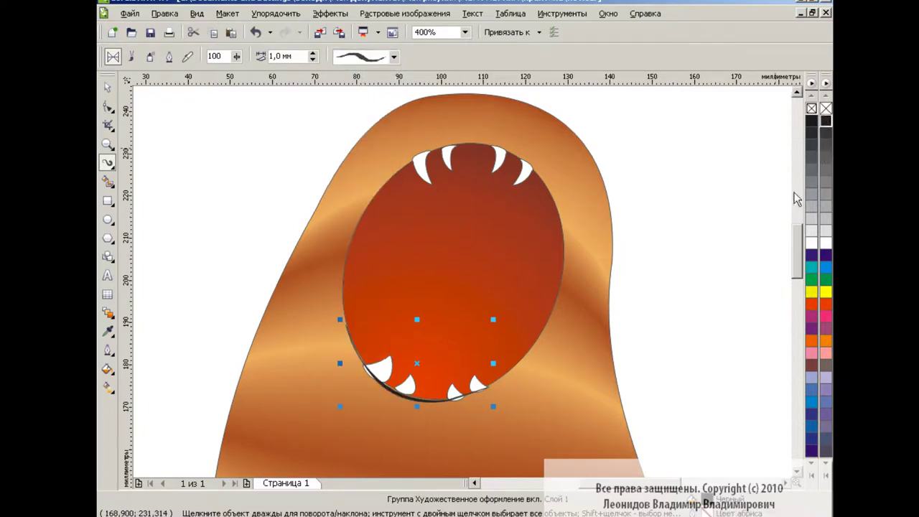
pyautogui.press('space')
pyautogui.click(226, 236)
# Open the Object Manager, expand Слой 1 and inspect the mouth-edge curve's nodes
pyautogui.click(561, 13)
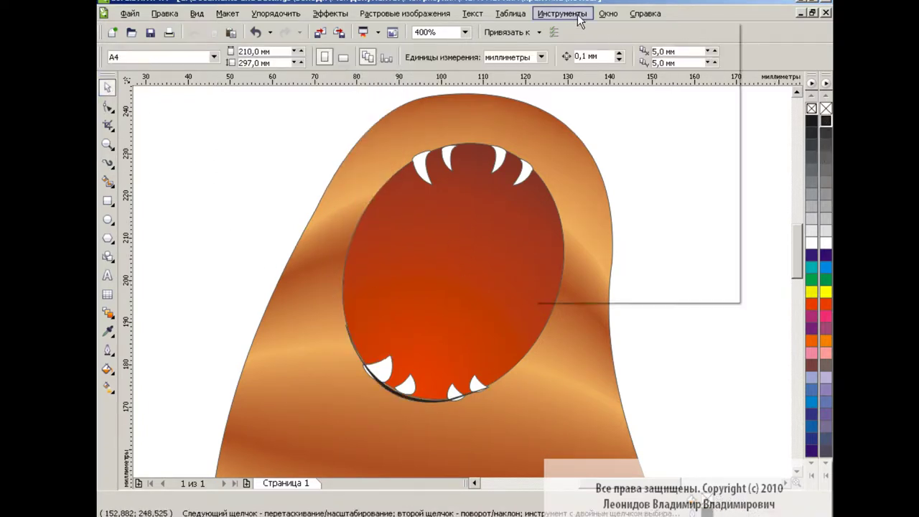
pyautogui.click(723, 262)
pyautogui.click(677, 135)
pyautogui.click(726, 159)
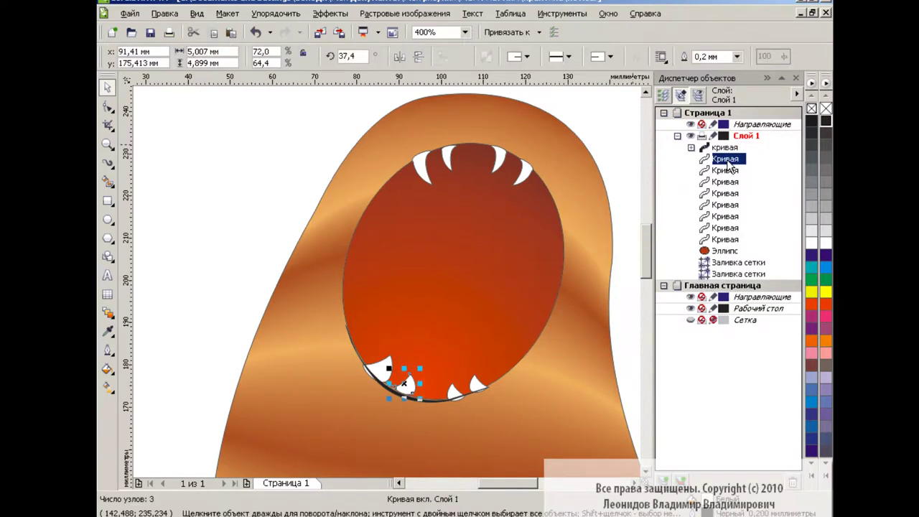
pyautogui.click(200, 254)
pyautogui.click(399, 402)
pyautogui.press('F10')
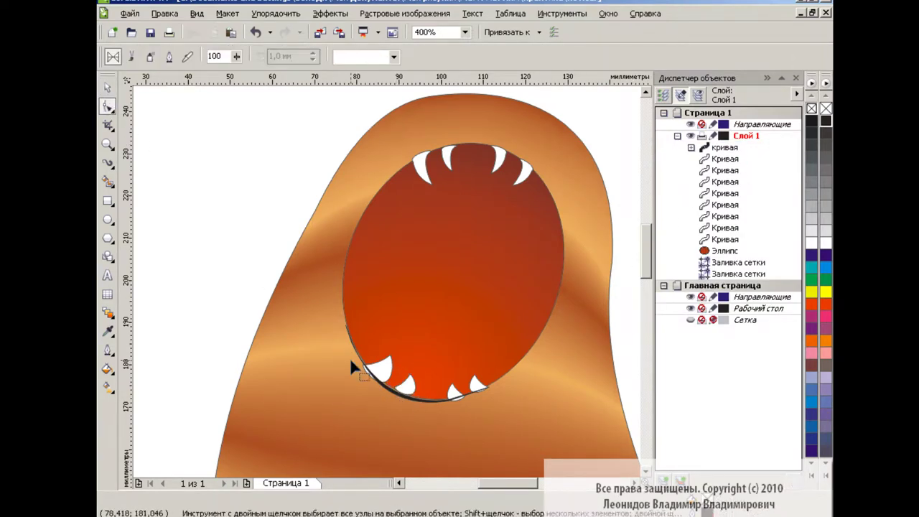
pyautogui.click(369, 359)
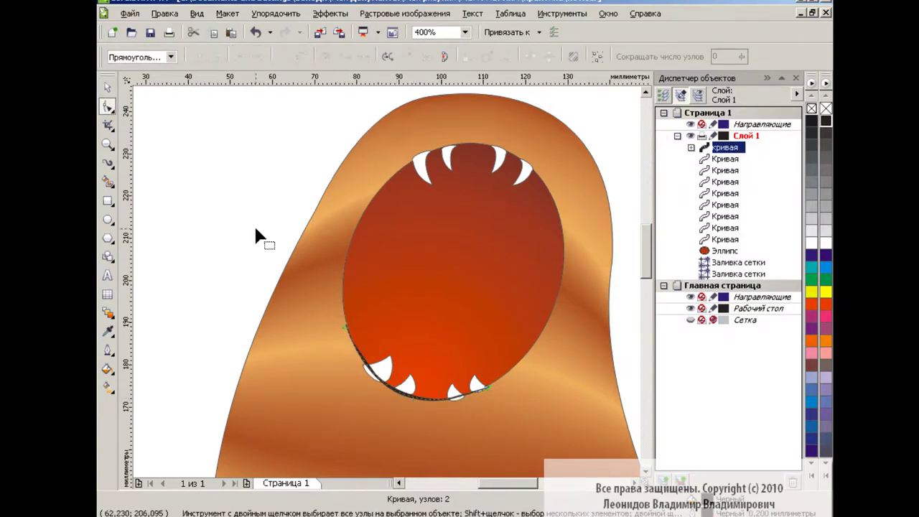
pyautogui.press('space')
# Select the lower teeth from the object list and nudge them onto the mouth edge
pyautogui.click(727, 159)
pyautogui.click(727, 172)
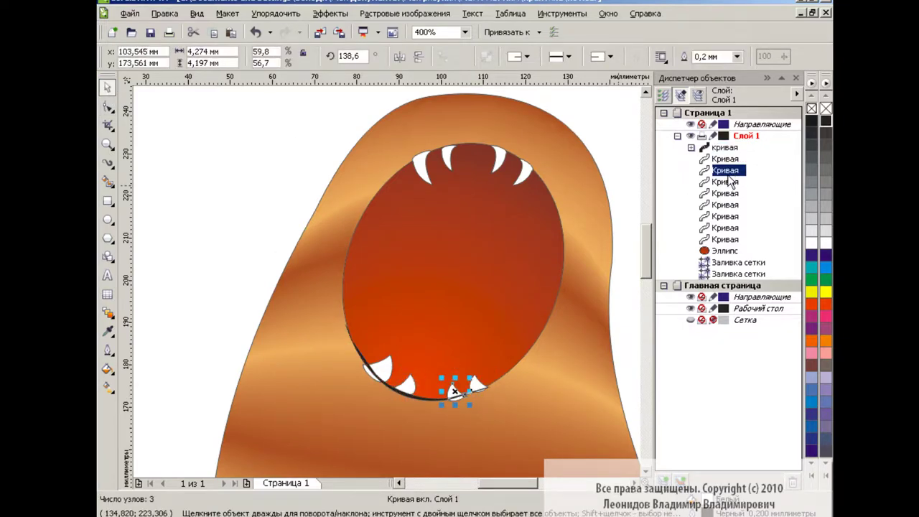
pyautogui.moveTo(453, 390); pyautogui.dragTo(453, 389)
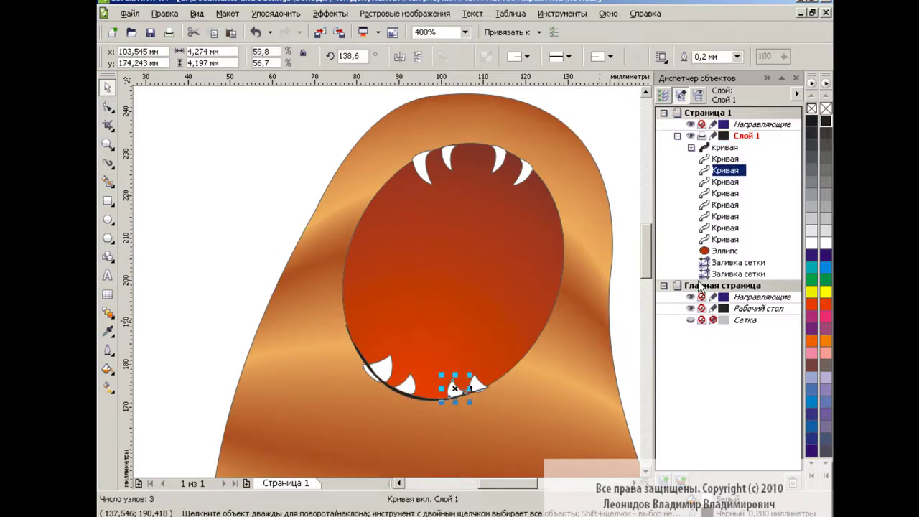
pyautogui.click(722, 184)
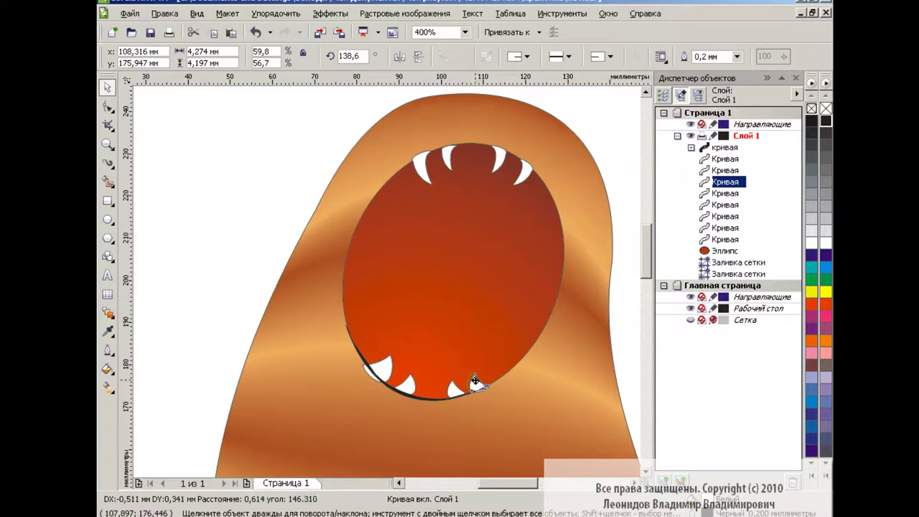
pyautogui.click(724, 193)
pyautogui.moveTo(394, 352); pyautogui.dragTo(397, 355)
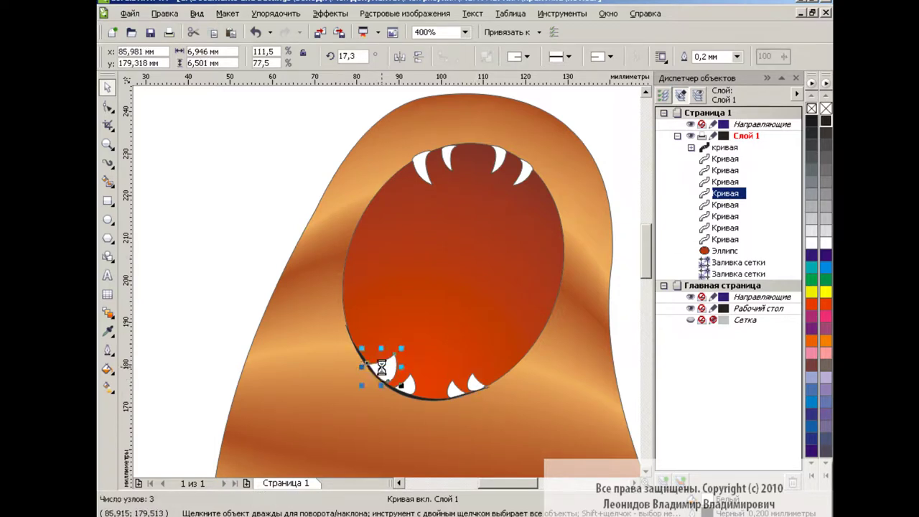
pyautogui.click(229, 236)
# Reshape the lower-lip stroke, raising its start node, then close the Object Manager
pyautogui.press('F10')
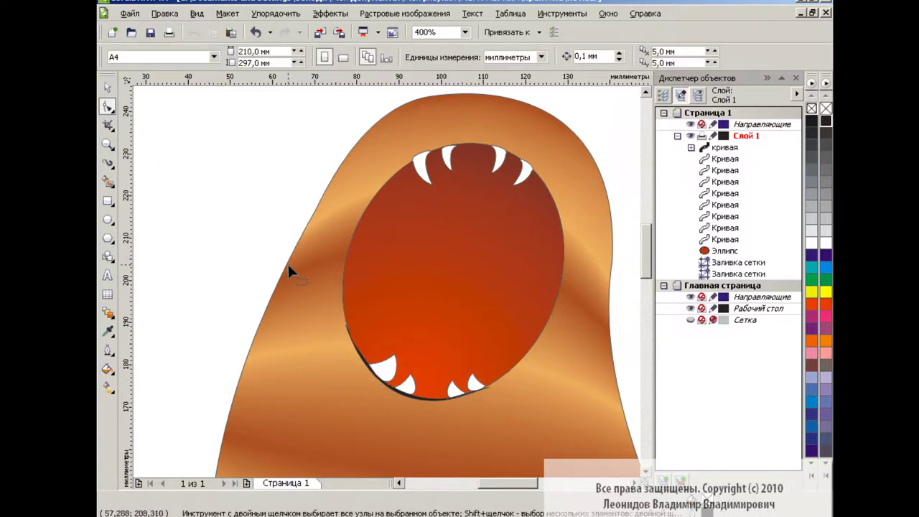
pyautogui.click(488, 385)
pyautogui.moveTo(488, 382)
pyautogui.mouseDown()
pyautogui.moveTo(390, 439)
pyautogui.moveTo(369, 438)
pyautogui.mouseUp()
pyautogui.click(346, 323)
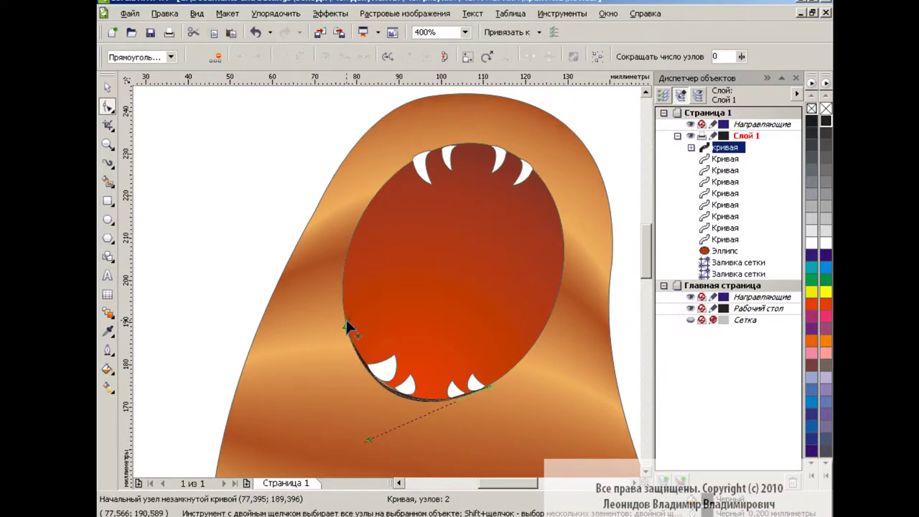
pyautogui.moveTo(348, 318); pyautogui.dragTo(353, 345)
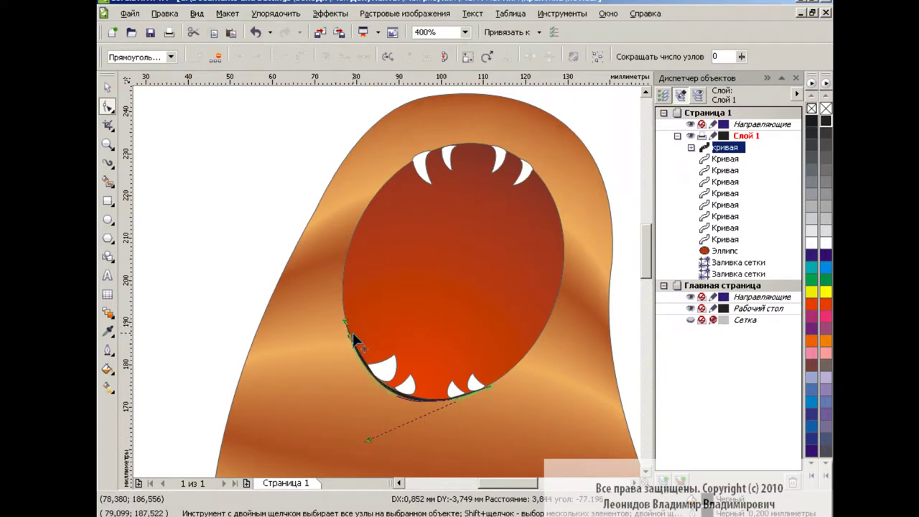
pyautogui.moveTo(368, 438); pyautogui.dragTo(377, 436)
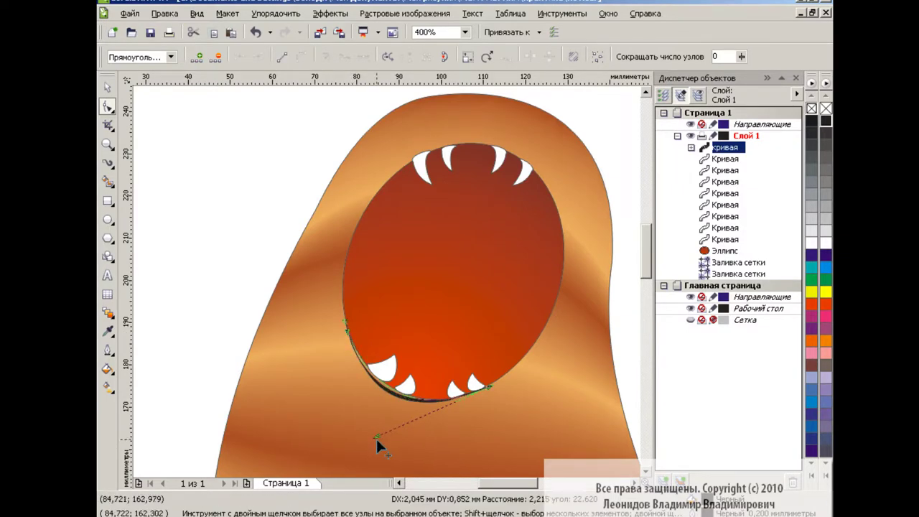
pyautogui.press('space')
pyautogui.press('Escape')
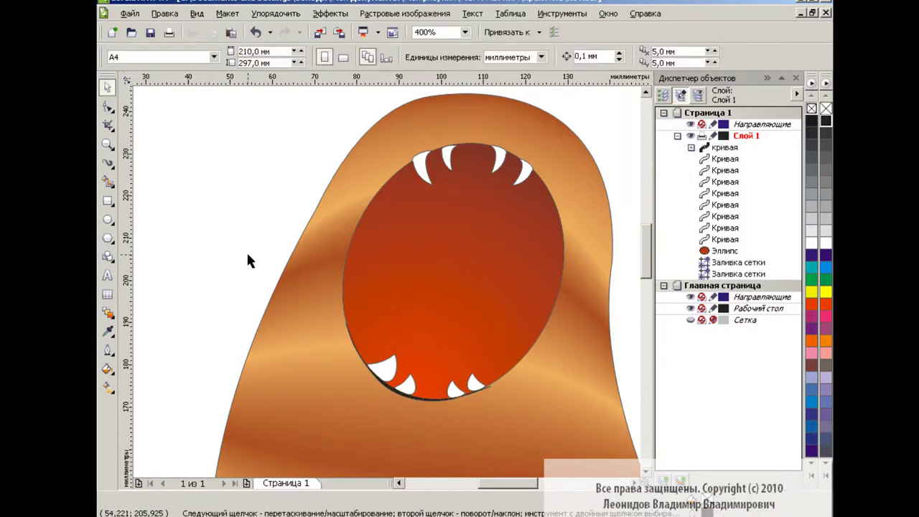
pyautogui.click(796, 77)
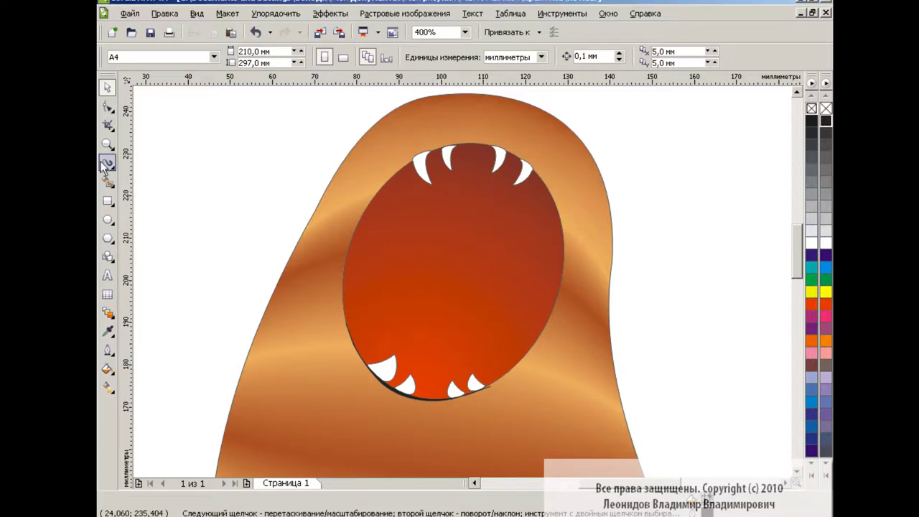
# Draw a Bezier curve across the top of the mouth above the upper teeth
pyautogui.click(109, 164)
pyautogui.click(123, 185)
pyautogui.click(403, 164)
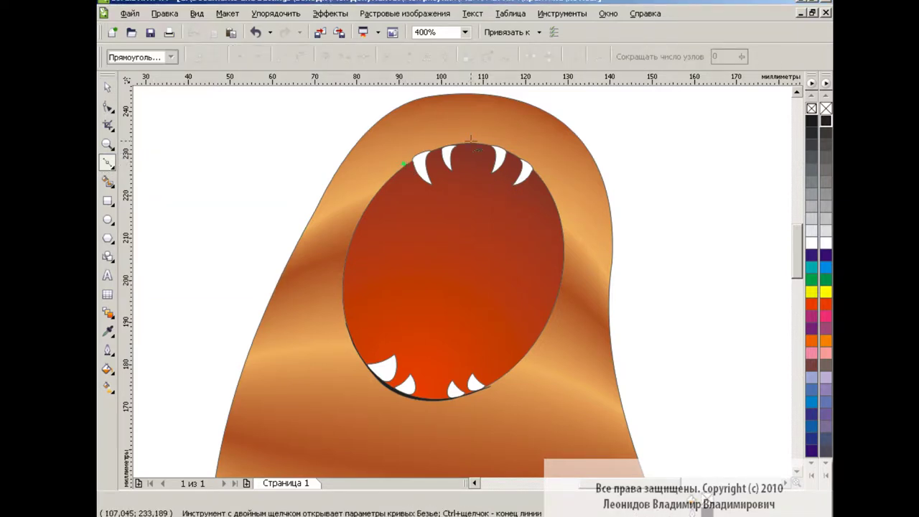
pyautogui.moveTo(497, 144); pyautogui.dragTo(512, 145)
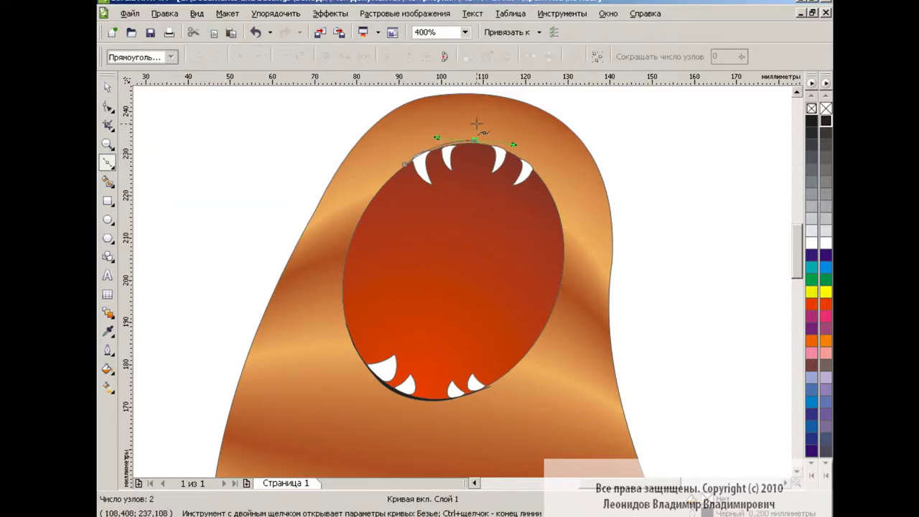
pyautogui.click(514, 147)
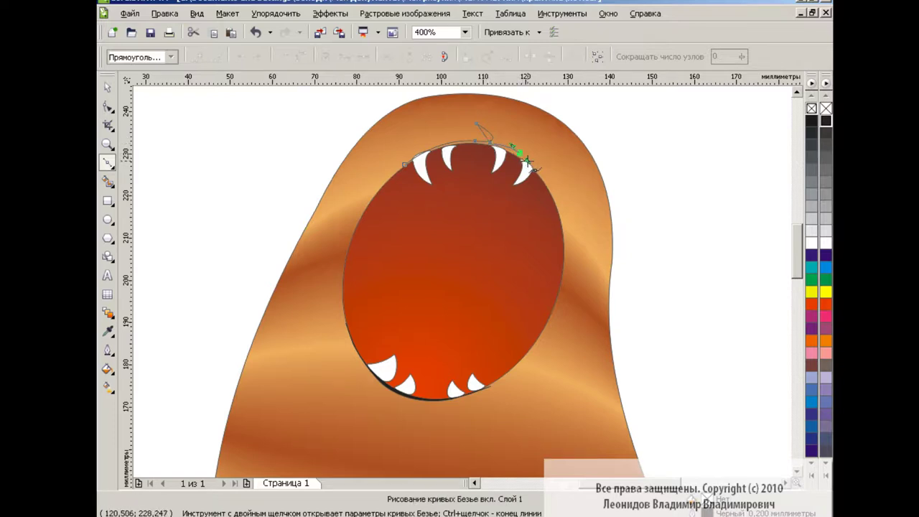
pyautogui.click(527, 160)
# Edit the curve's nodes to pull its middle into a small pointed peak
pyautogui.click(107, 107)
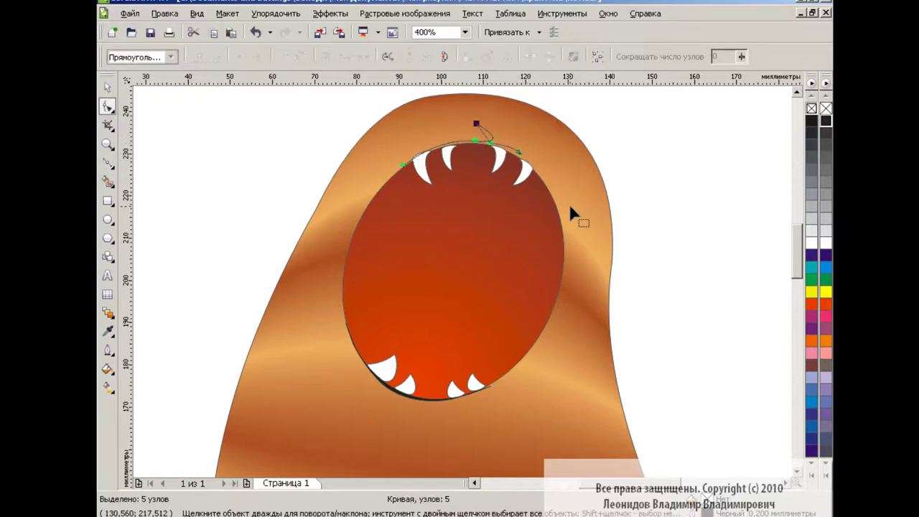
pyautogui.click(478, 140)
pyautogui.moveTo(478, 126); pyautogui.dragTo(482, 127)
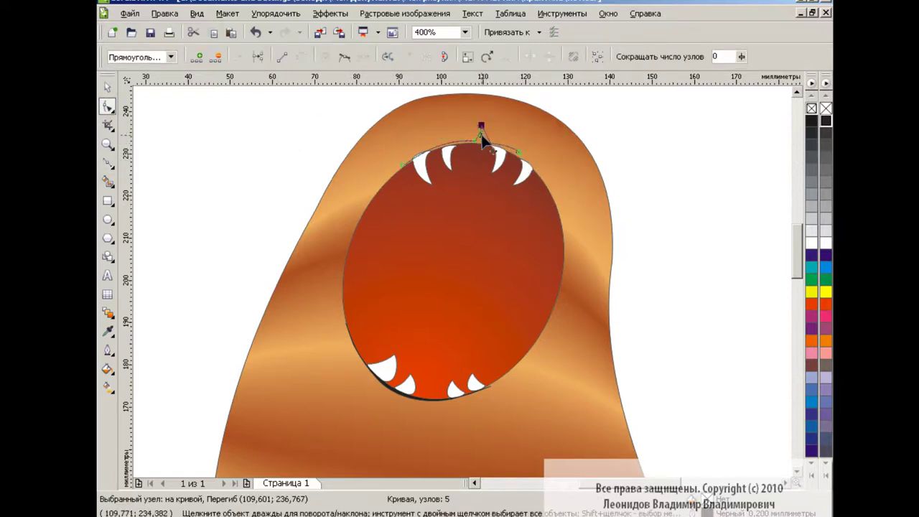
pyautogui.click(492, 143)
pyautogui.hotkey('ctrl', 'a')
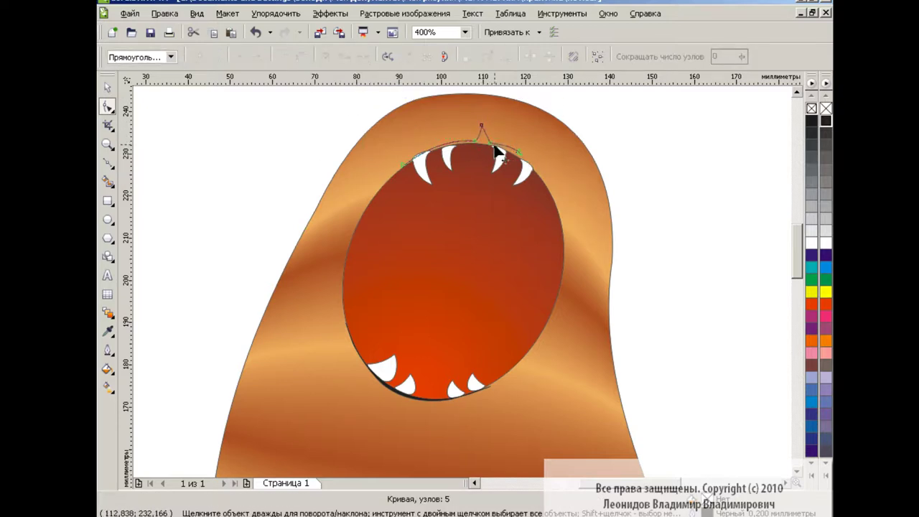
pyautogui.click(490, 141)
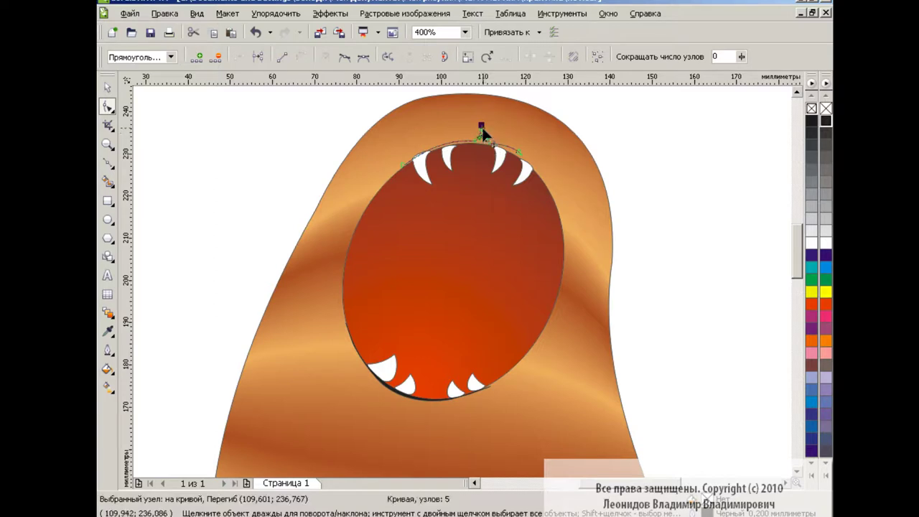
pyautogui.click(288, 133)
pyautogui.click(520, 159)
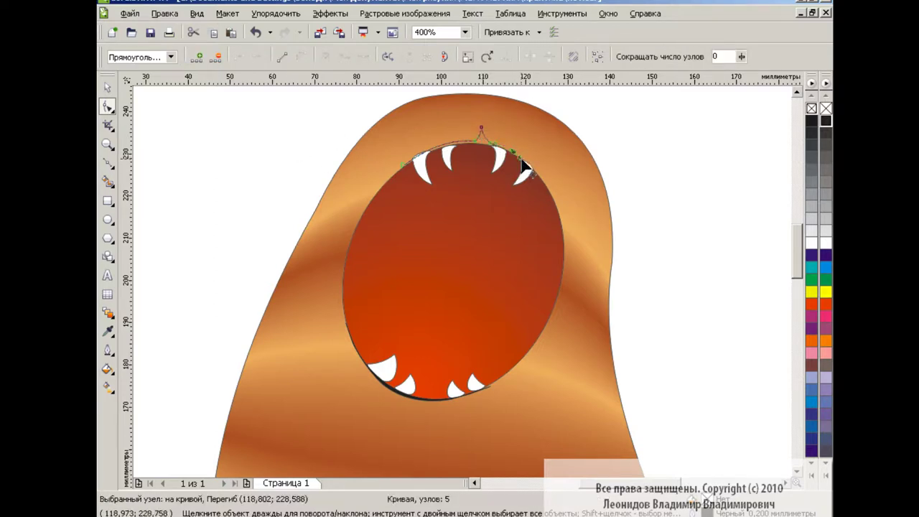
pyautogui.moveTo(481, 148); pyautogui.dragTo(479, 145)
pyautogui.click(306, 136)
pyautogui.click(318, 140)
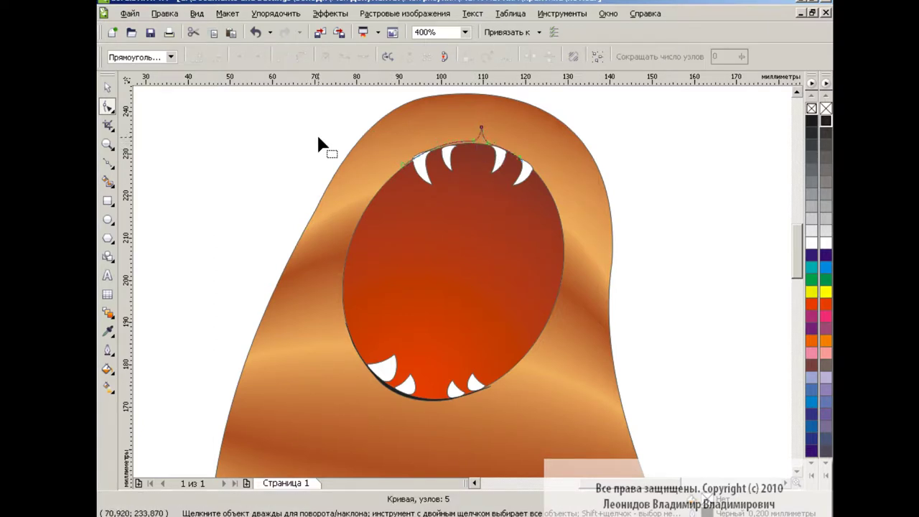
# Turn the top mouth curve into a black tapered Artistic Media brush stroke
pyautogui.click(108, 162)
pyautogui.click(188, 201)
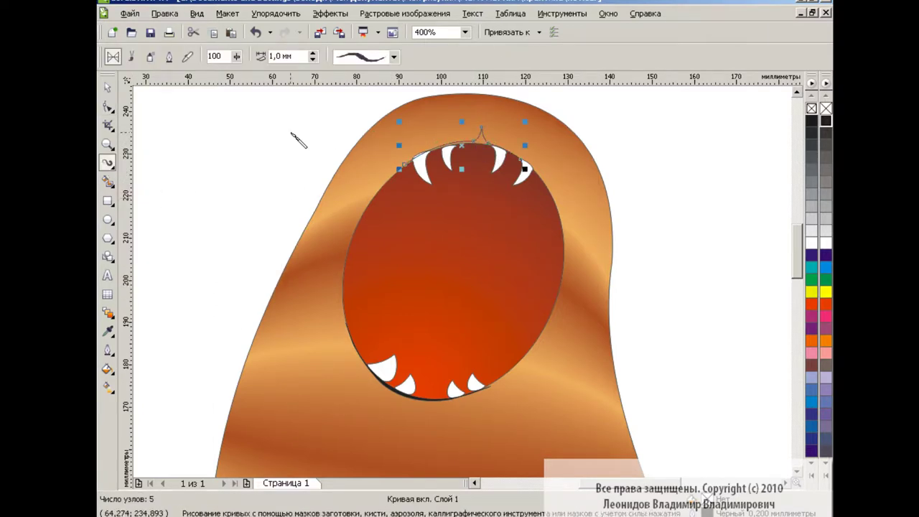
pyautogui.click(394, 57)
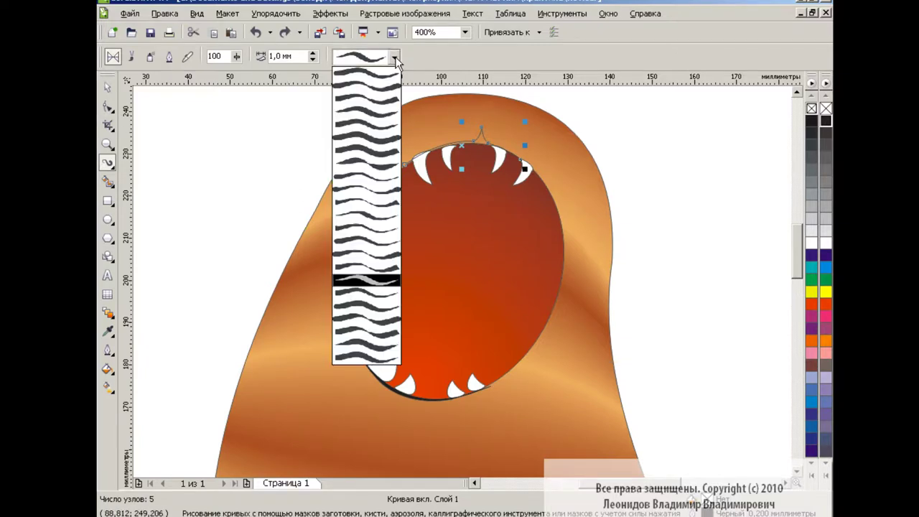
pyautogui.click(373, 215)
pyautogui.click(826, 121)
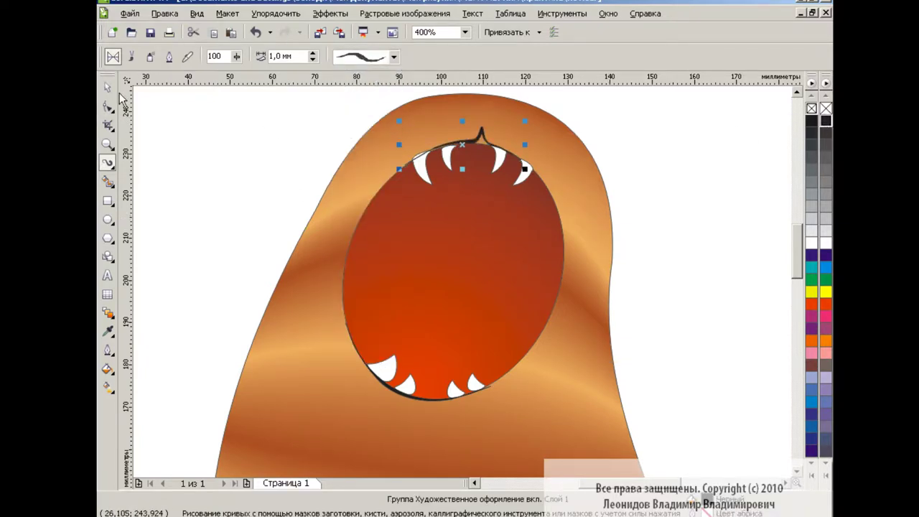
# Select and adjust the upper-left and upper-right teeth with the Pick tool
pyautogui.click(108, 87)
pyautogui.click(427, 167)
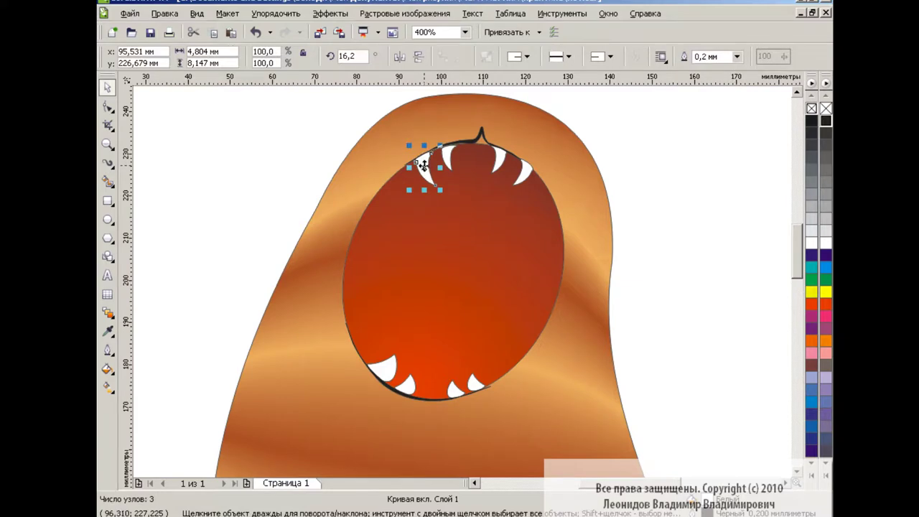
pyautogui.click(288, 167)
pyautogui.click(426, 160)
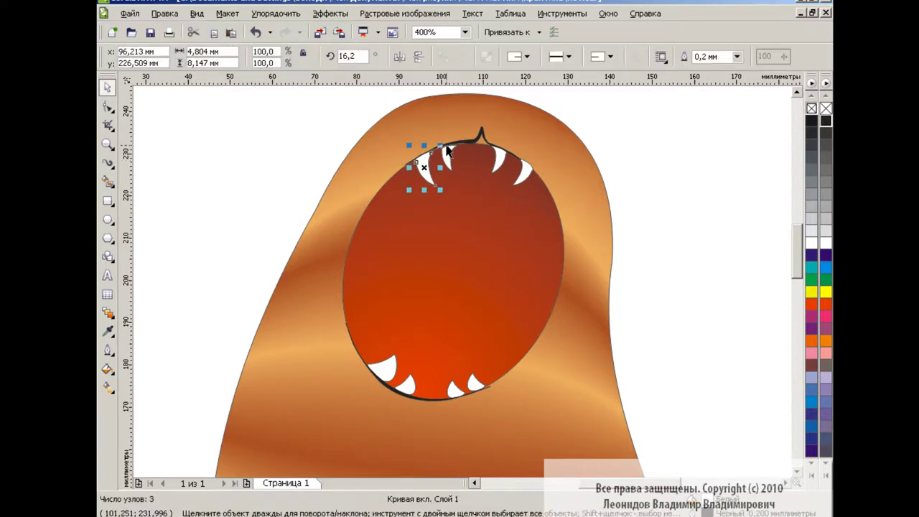
pyautogui.click(325, 166)
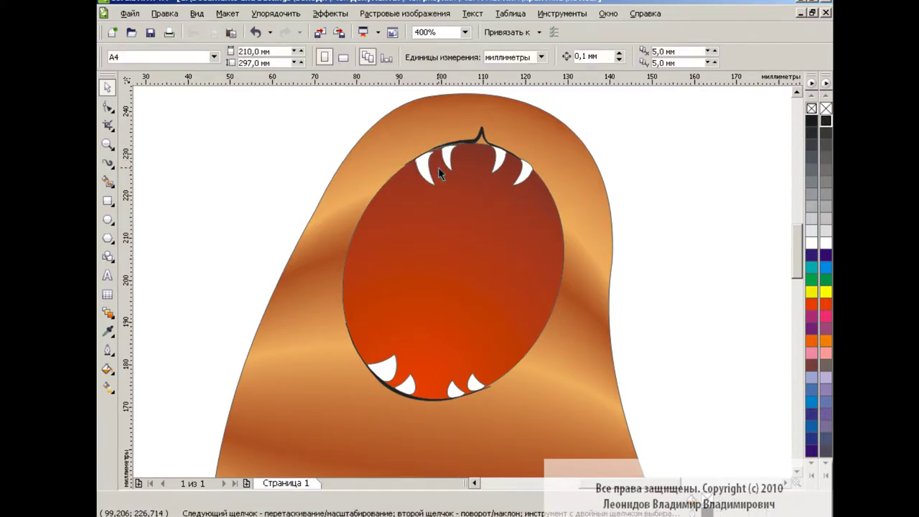
pyautogui.click(526, 171)
pyautogui.click(274, 157)
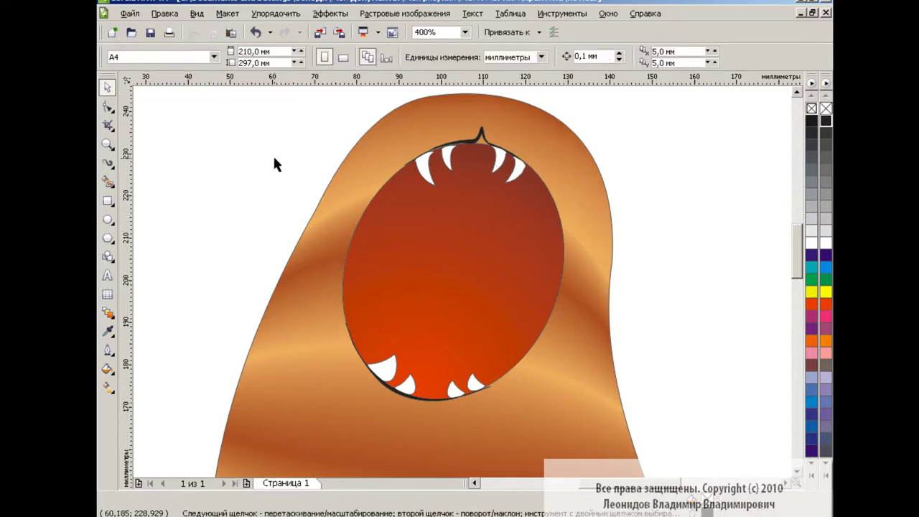
# Draw a slightly tilted ellipse above the mouth and convert it to curves
pyautogui.click(108, 220)
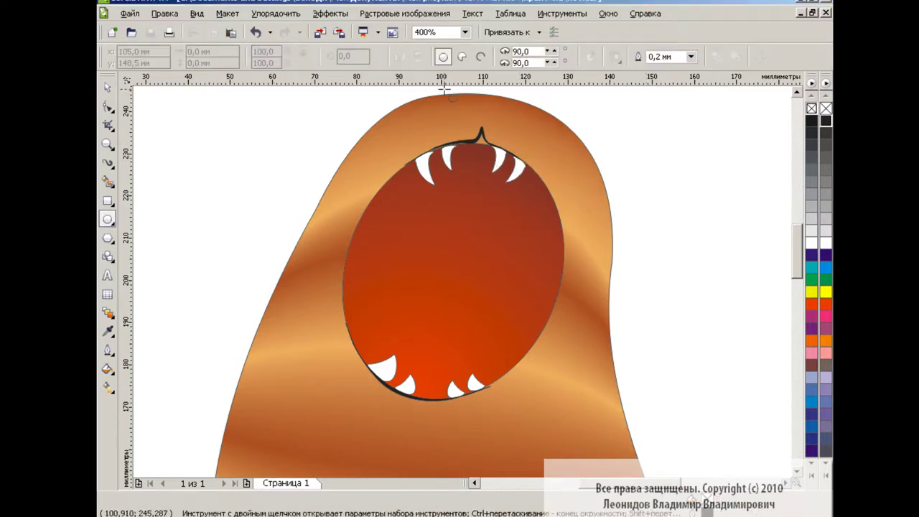
pyautogui.moveTo(444, 89); pyautogui.dragTo(532, 130)
pyautogui.scroll(2, 804, 273)
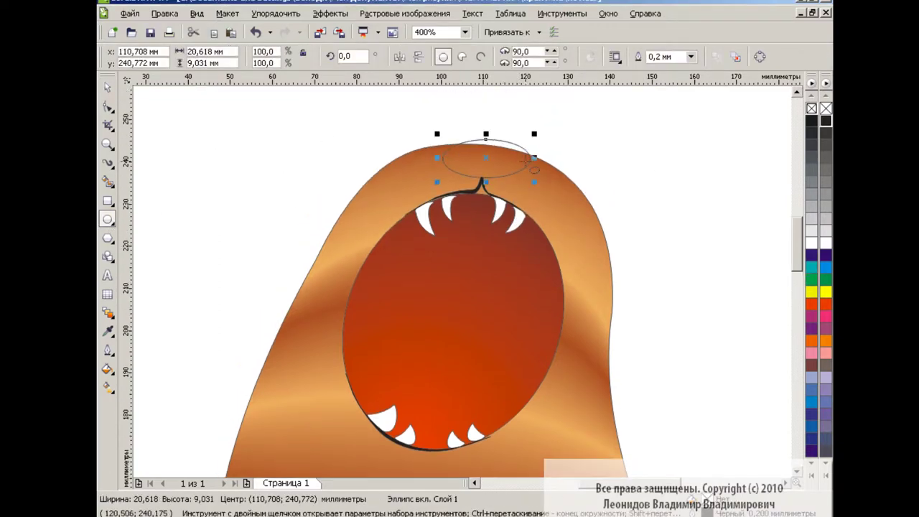
pyautogui.moveTo(437, 152); pyautogui.dragTo(426, 148)
pyautogui.click(478, 154)
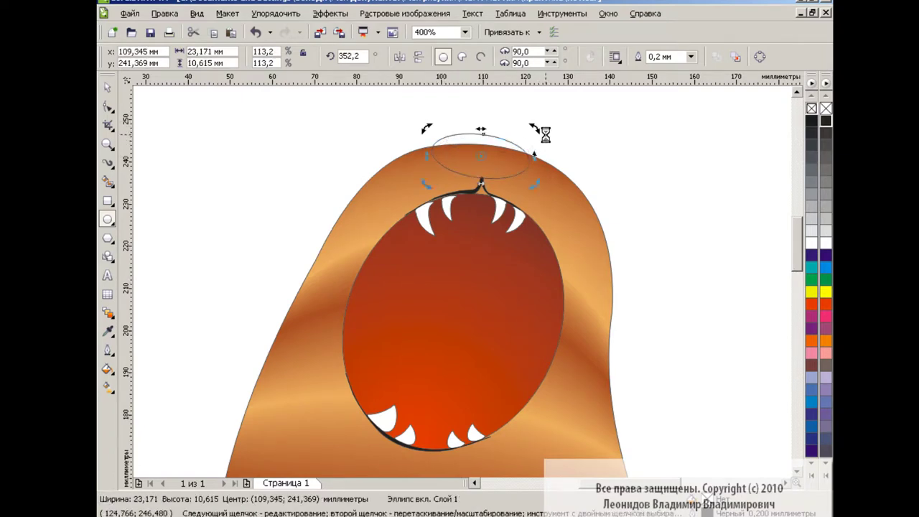
pyautogui.moveTo(537, 131); pyautogui.dragTo(541, 139)
pyautogui.click(485, 154)
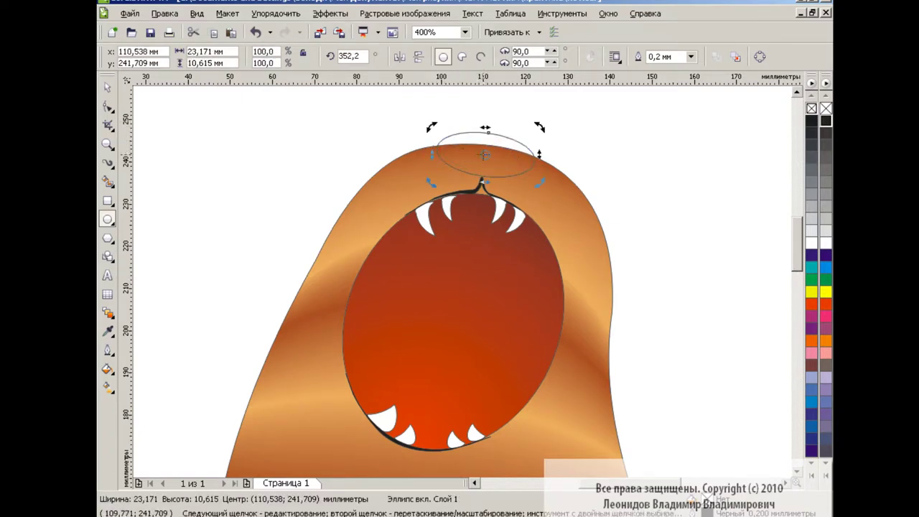
pyautogui.click(760, 56)
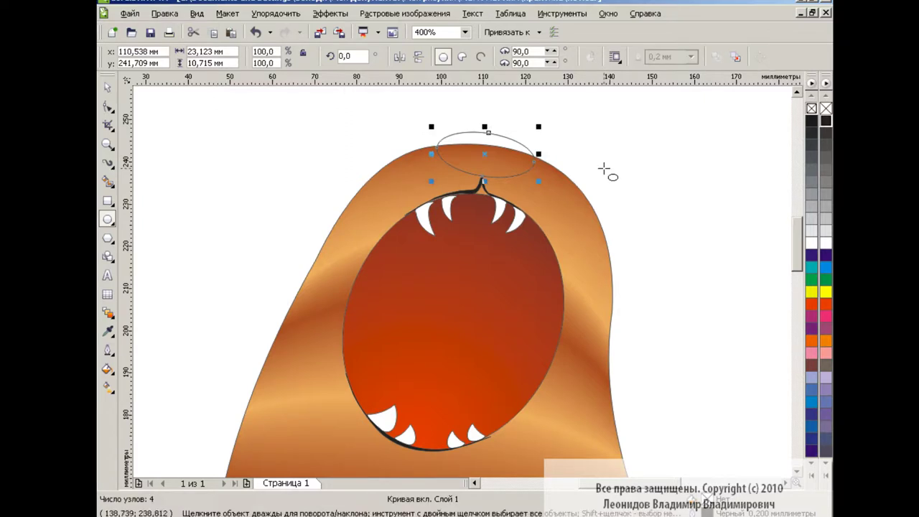
# Drag the nose curve's four nodes into a rounded, wavy outline and select it
pyautogui.press('F10')
pyautogui.click(482, 176)
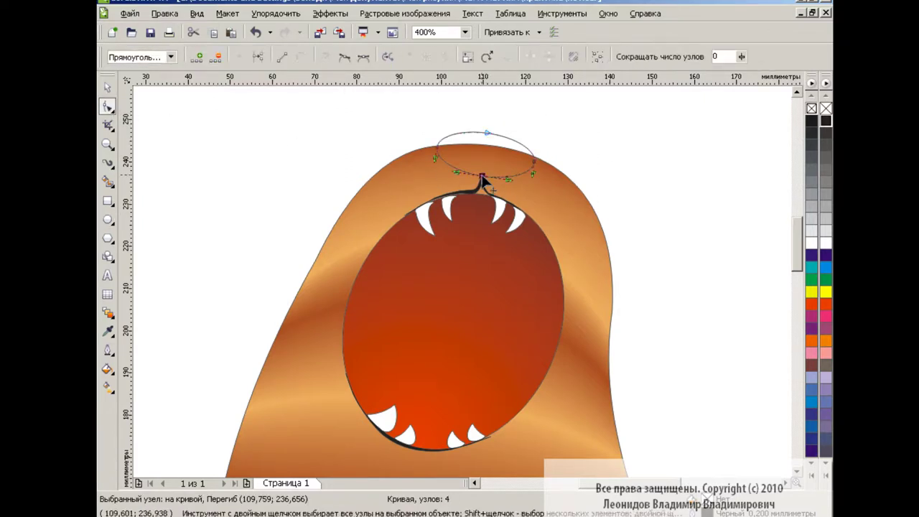
pyautogui.moveTo(482, 176); pyautogui.dragTo(487, 152)
pyautogui.moveTo(532, 175); pyautogui.dragTo(525, 201)
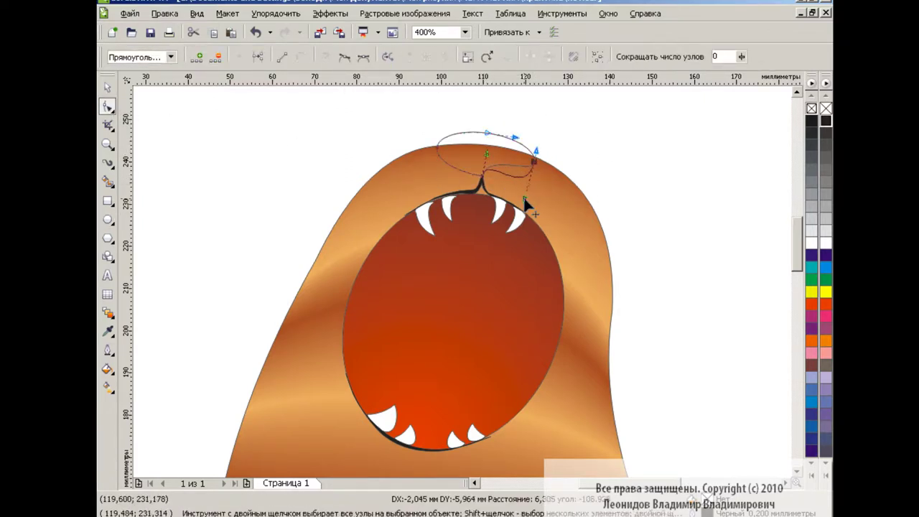
pyautogui.moveTo(471, 180)
pyautogui.mouseDown()
pyautogui.moveTo(482, 152)
pyautogui.moveTo(429, 190)
pyautogui.mouseUp()
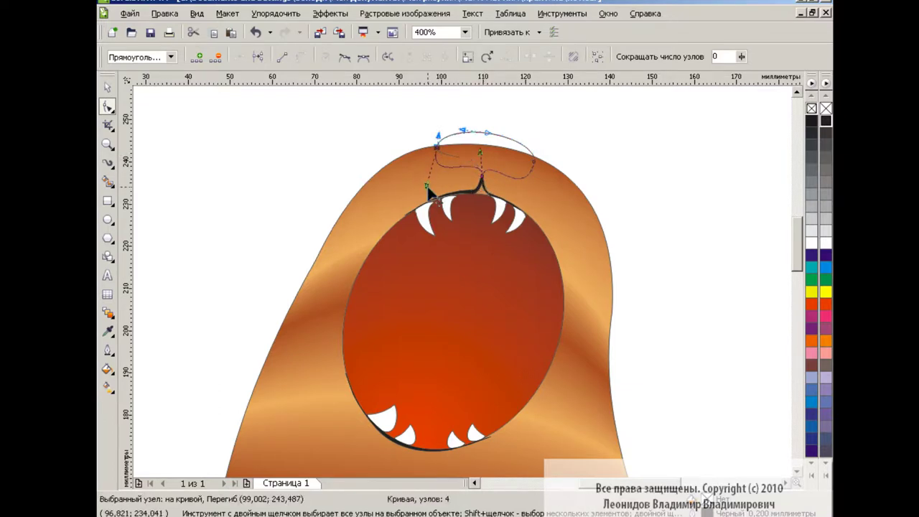
pyautogui.click(534, 159)
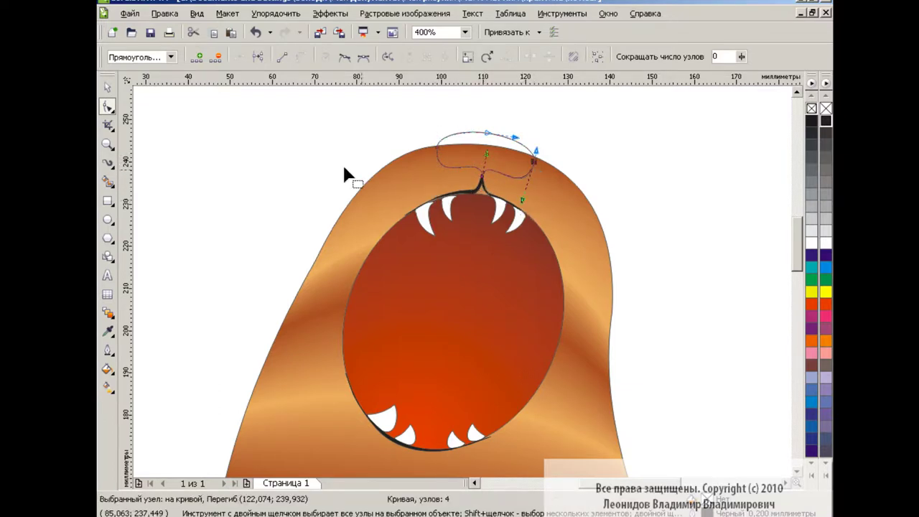
pyautogui.click(108, 87)
pyautogui.click(248, 174)
pyautogui.click(473, 137)
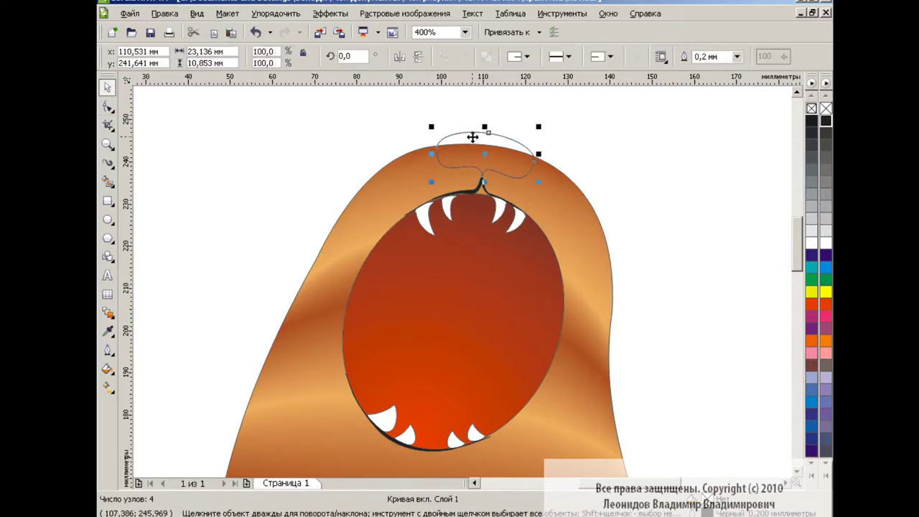
# Fill the nose with a custom radial fountain fill from dark red to orange-red
pyautogui.click(107, 369)
pyautogui.click(153, 394)
pyautogui.click(402, 147)
pyautogui.click(371, 170)
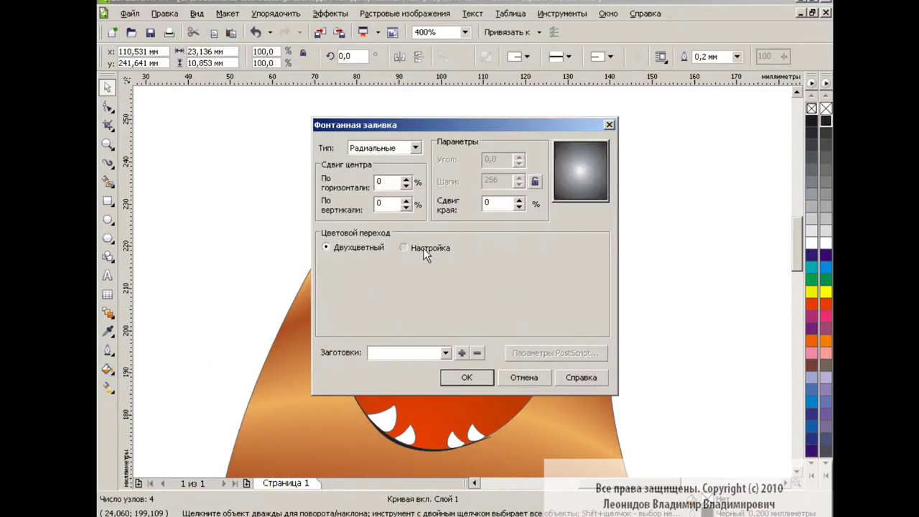
pyautogui.click(427, 248)
pyautogui.click(551, 325)
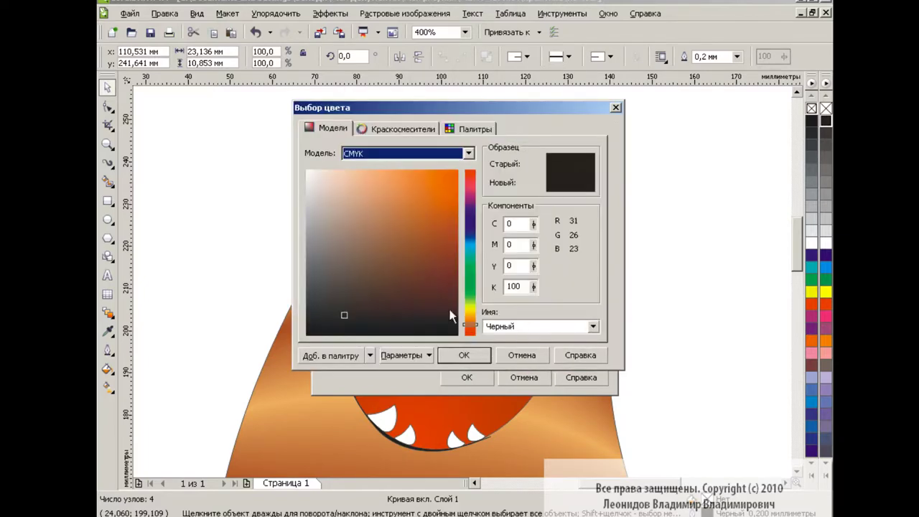
pyautogui.moveTo(451, 313); pyautogui.dragTo(449, 298)
pyautogui.click(474, 351)
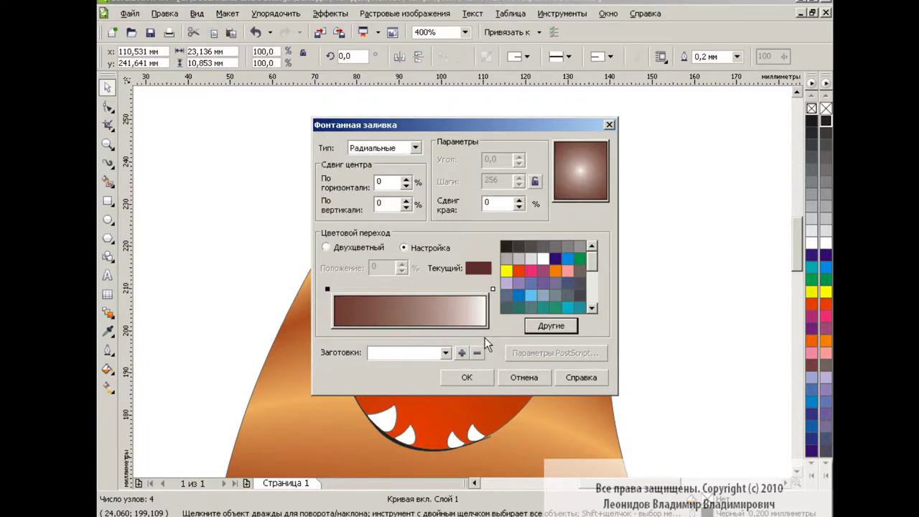
pyautogui.click(492, 289)
pyautogui.click(550, 325)
pyautogui.click(469, 327)
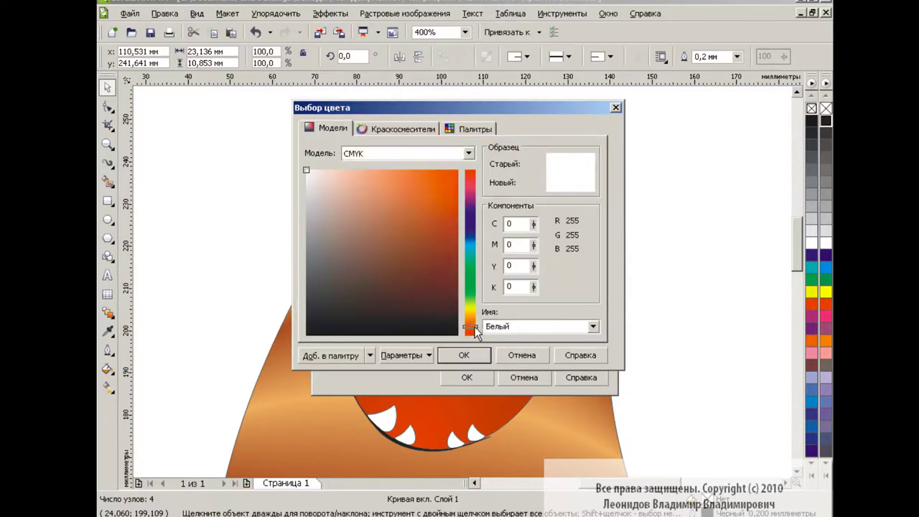
pyautogui.click(451, 188)
pyautogui.click(485, 352)
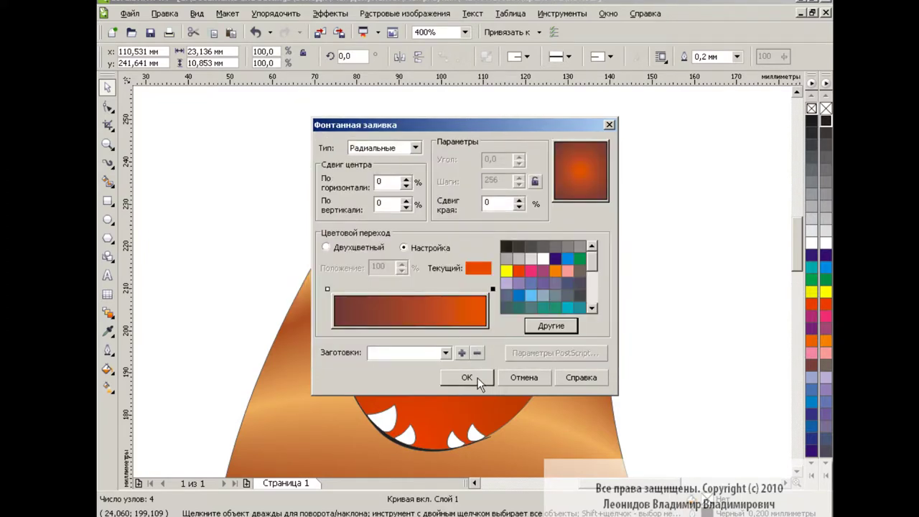
pyautogui.click(466, 378)
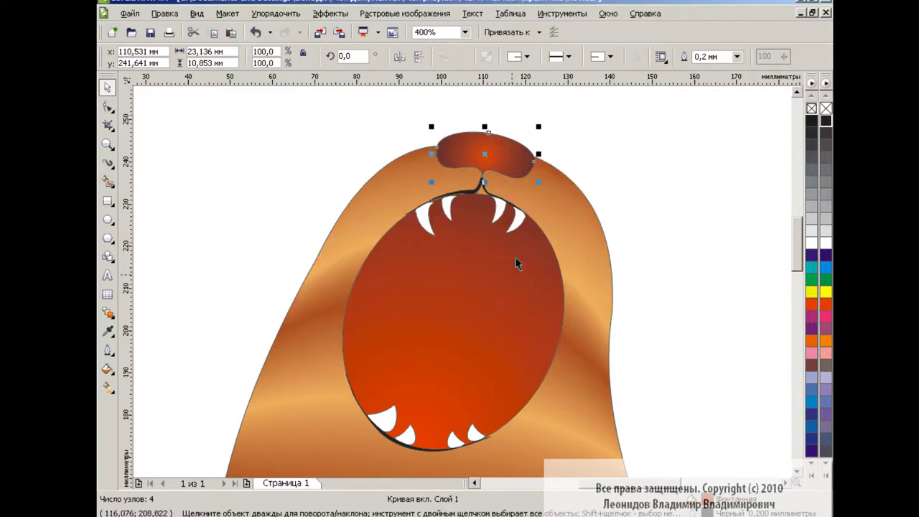
# Move the gradient's bright centre toward the nose's upper right and tighten it
pyautogui.click(108, 387)
pyautogui.moveTo(507, 144); pyautogui.dragTo(501, 146)
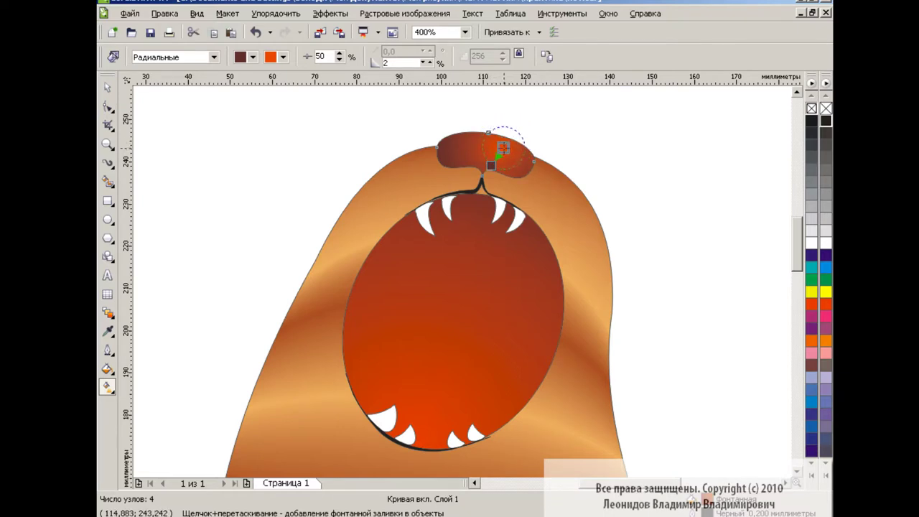
pyautogui.moveTo(491, 166); pyautogui.dragTo(501, 131)
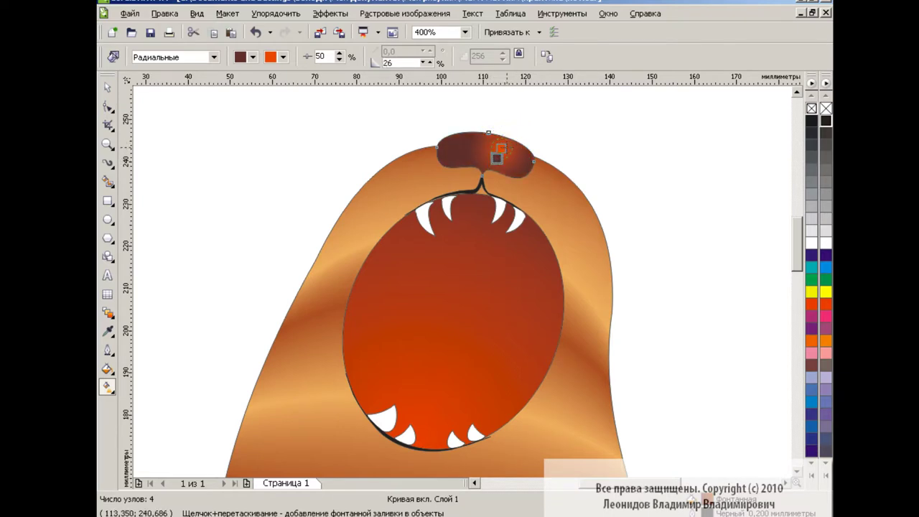
pyautogui.press('space')
pyautogui.click(207, 168)
pyautogui.scroll(1, 207, 168)
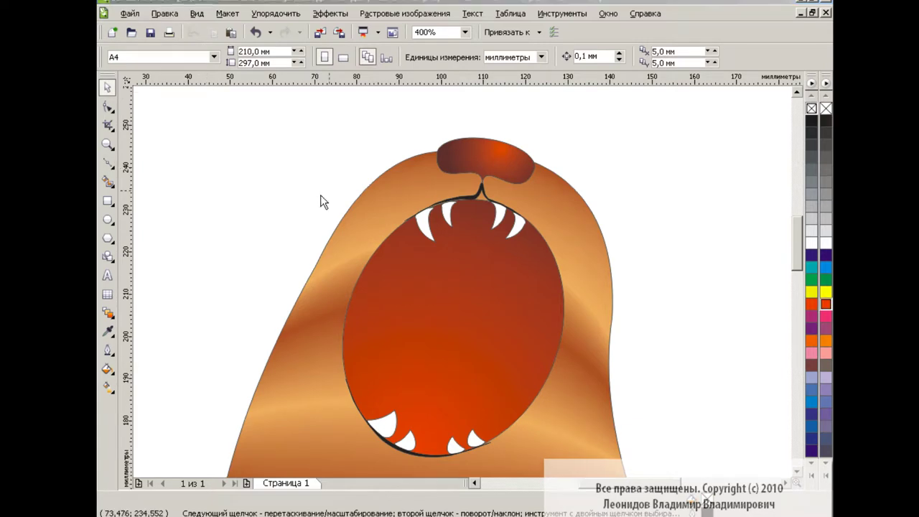
# Draw a closed curved triangular ear outline and bend its outer edge
pyautogui.click(107, 164)
pyautogui.click(287, 154)
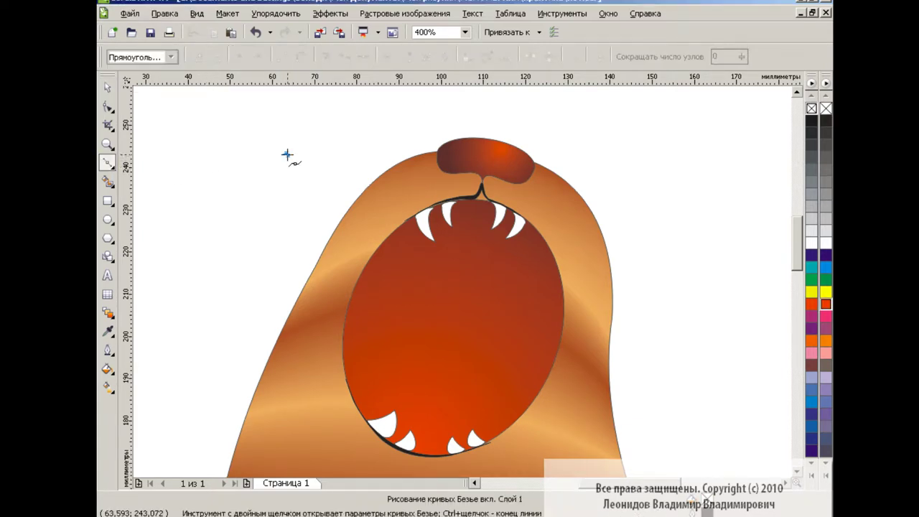
pyautogui.moveTo(343, 185); pyautogui.dragTo(374, 190)
pyautogui.moveTo(296, 228); pyautogui.dragTo(281, 217)
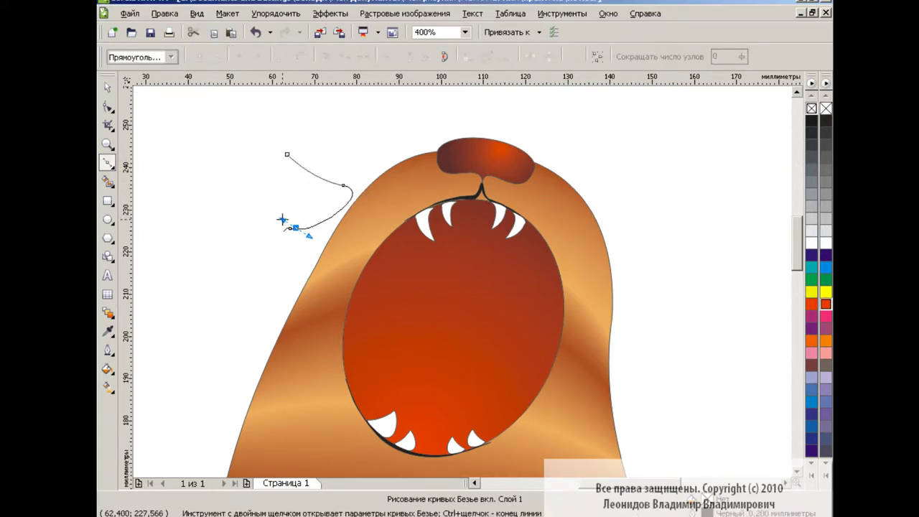
pyautogui.click(287, 155)
pyautogui.press('F10')
pyautogui.moveTo(199, 123); pyautogui.dragTo(388, 223)
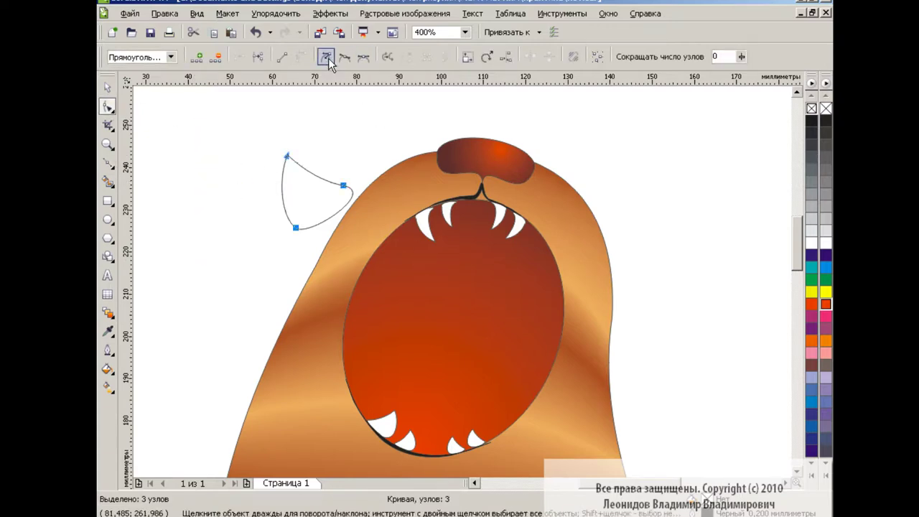
pyautogui.moveTo(343, 191)
pyautogui.mouseDown()
pyautogui.moveTo(346, 207)
pyautogui.moveTo(311, 205)
pyautogui.mouseUp()
pyautogui.click(220, 185)
# Add an inner curve dividing the ear and fill one section green
pyautogui.press('F5')
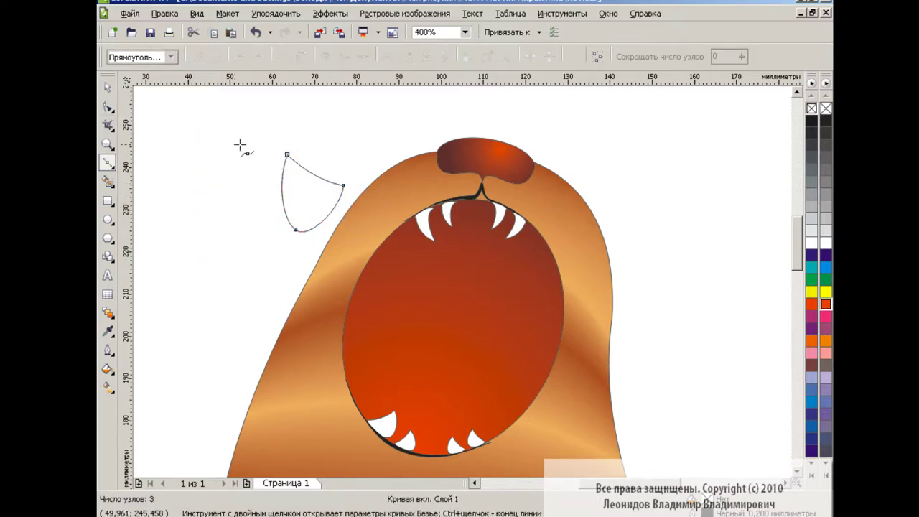
pyautogui.click(270, 146)
pyautogui.moveTo(321, 230); pyautogui.dragTo(323, 289)
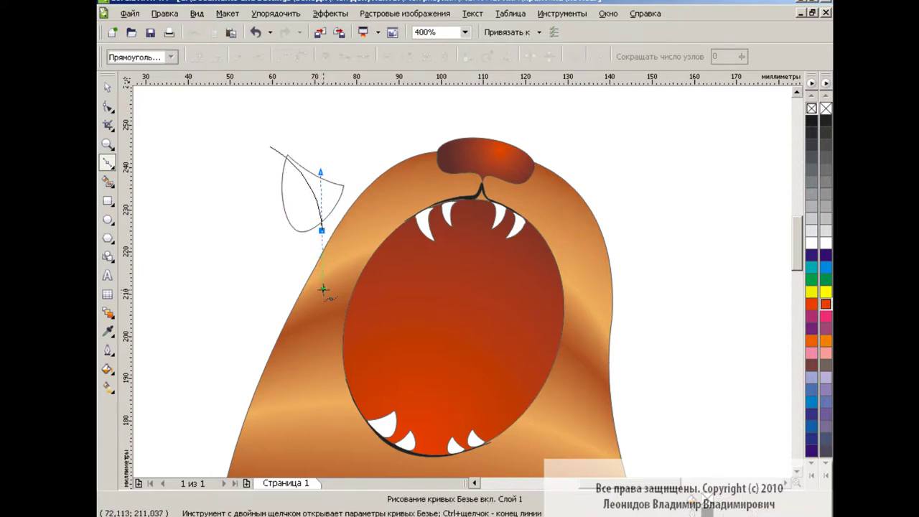
pyautogui.click(110, 106)
pyautogui.click(269, 145)
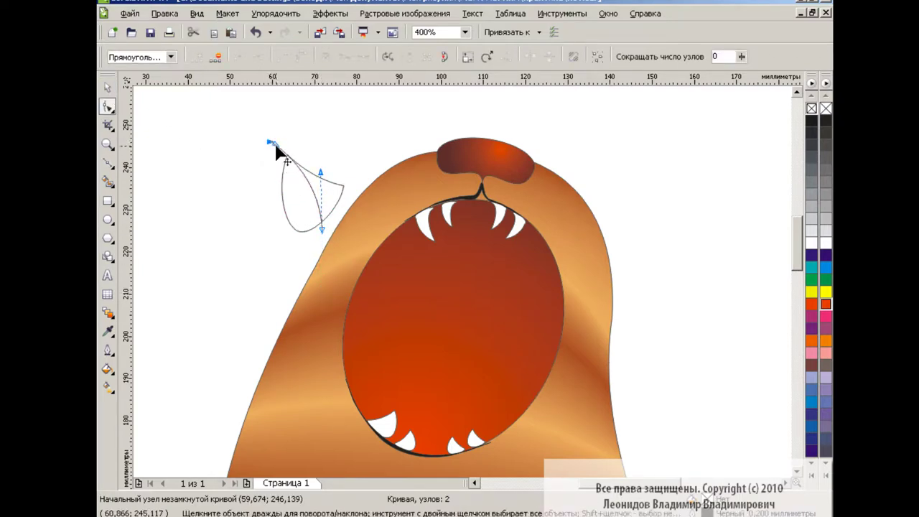
pyautogui.moveTo(279, 154); pyautogui.dragTo(290, 163)
pyautogui.moveTo(323, 232); pyautogui.dragTo(308, 251)
pyautogui.moveTo(282, 149); pyautogui.dragTo(294, 150)
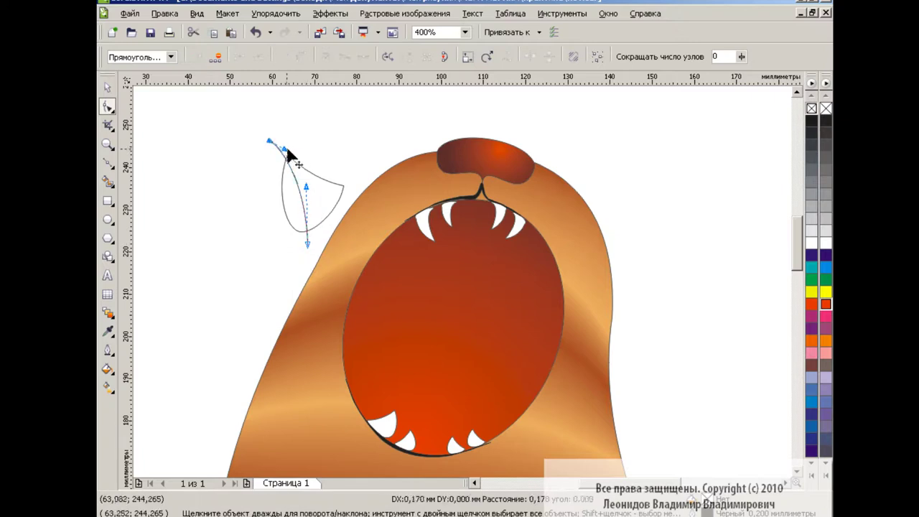
pyautogui.moveTo(309, 251); pyautogui.dragTo(318, 239)
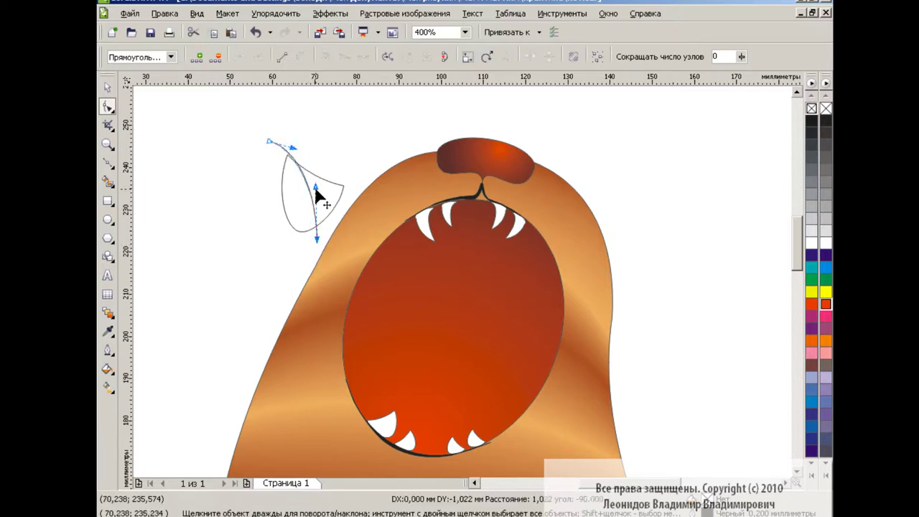
pyautogui.moveTo(318, 197); pyautogui.dragTo(313, 203)
pyautogui.press('space')
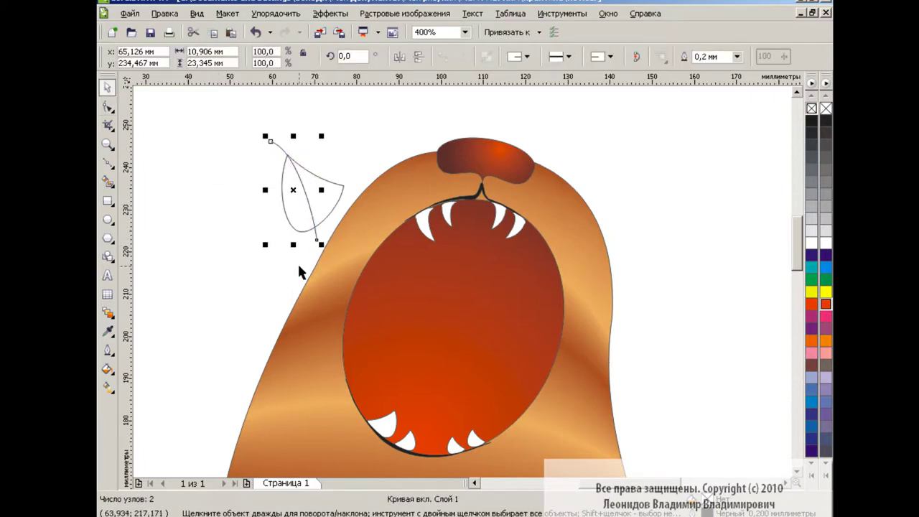
pyautogui.click(116, 184)
pyautogui.click(327, 192)
# Colour the ear's left part brown and its right part light orange
pyautogui.press('space')
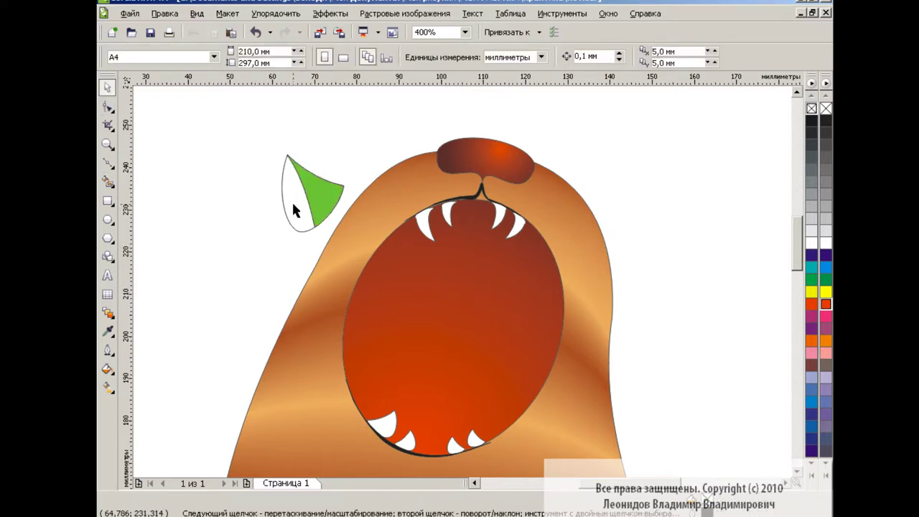
pyautogui.click(282, 217)
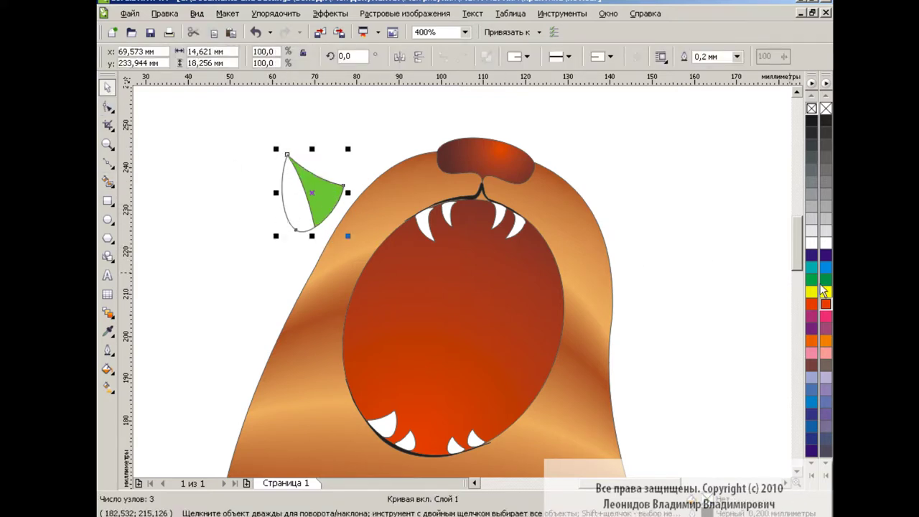
pyautogui.moveTo(826, 296)
pyautogui.mouseDown()
pyautogui.moveTo(795, 359)
pyautogui.moveTo(814, 356)
pyautogui.mouseUp()
pyautogui.click(330, 190)
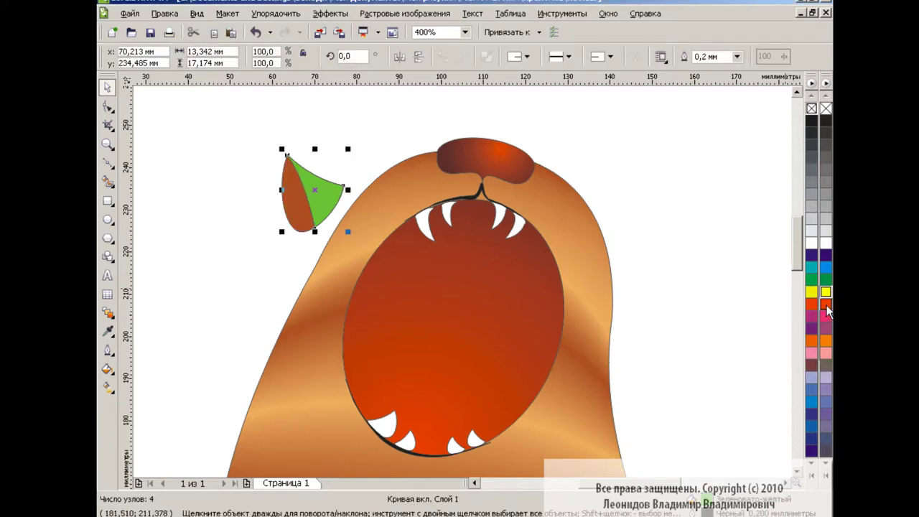
pyautogui.moveTo(826, 306); pyautogui.dragTo(827, 307)
pyautogui.moveTo(753, 305); pyautogui.dragTo(752, 305)
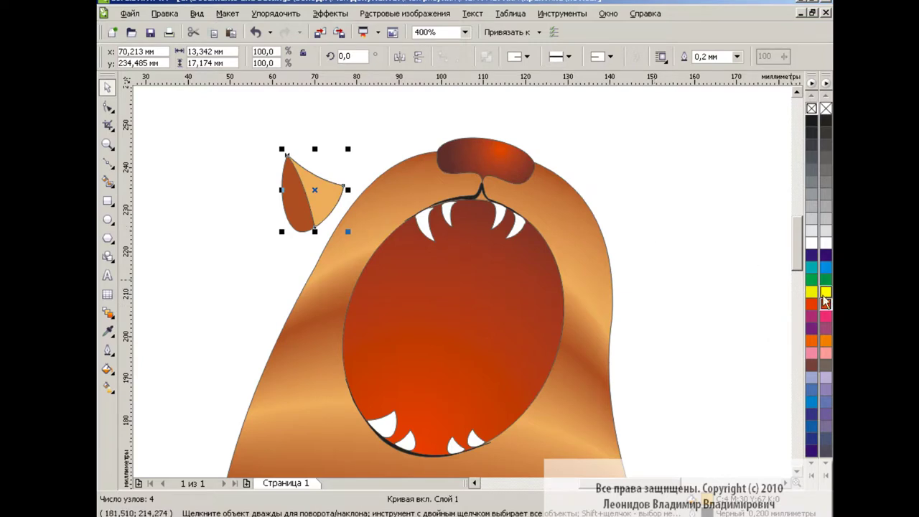
# Group the two ear parts and position the ear on the head's upper-left edge
pyautogui.moveTo(250, 136); pyautogui.dragTo(385, 247)
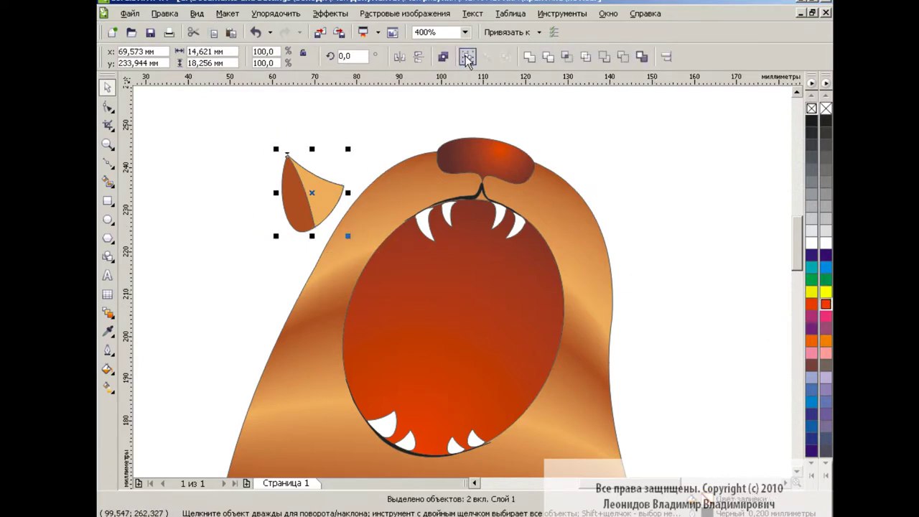
pyautogui.hotkey('ctrl', 'g')
pyautogui.moveTo(312, 195); pyautogui.dragTo(349, 200)
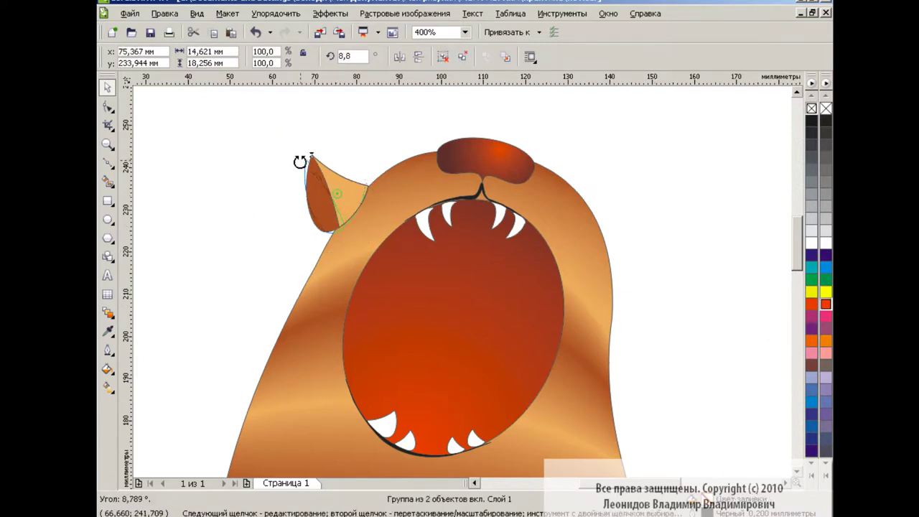
pyautogui.click(300, 160)
pyautogui.click(334, 203)
pyautogui.moveTo(356, 185); pyautogui.dragTo(365, 188)
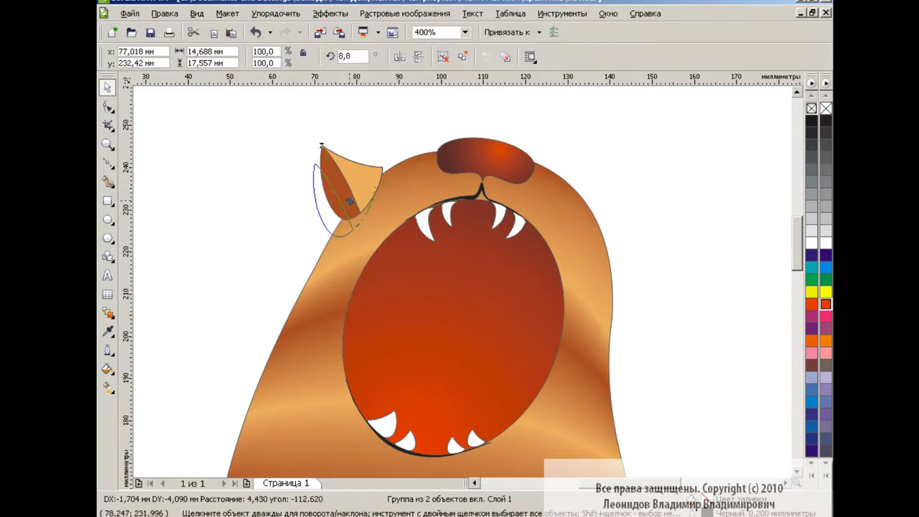
pyautogui.click(270, 210)
pyautogui.click(344, 194)
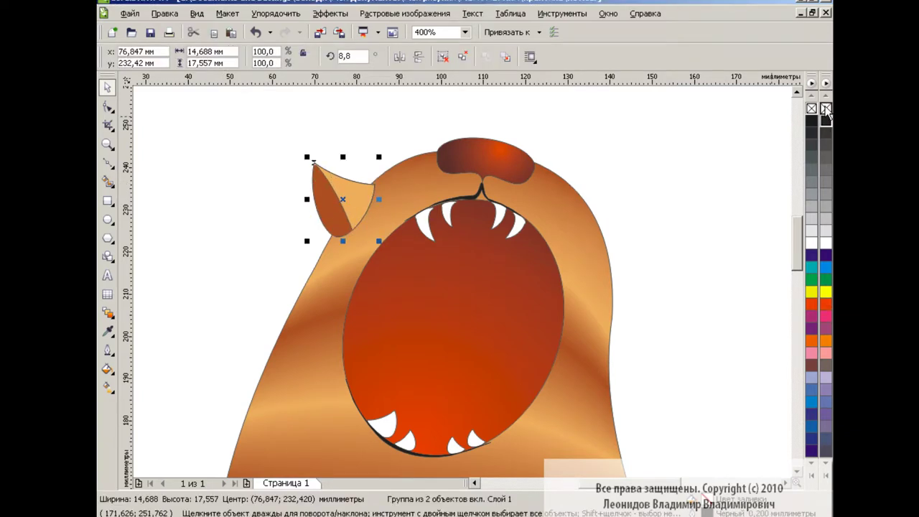
# Place a mirrored ear copy on the head's right, behind the head, and zoom to 200%
pyautogui.hotkey('ctrl', 'c')
pyautogui.hotkey('ctrl', 'v')
pyautogui.click(400, 56)
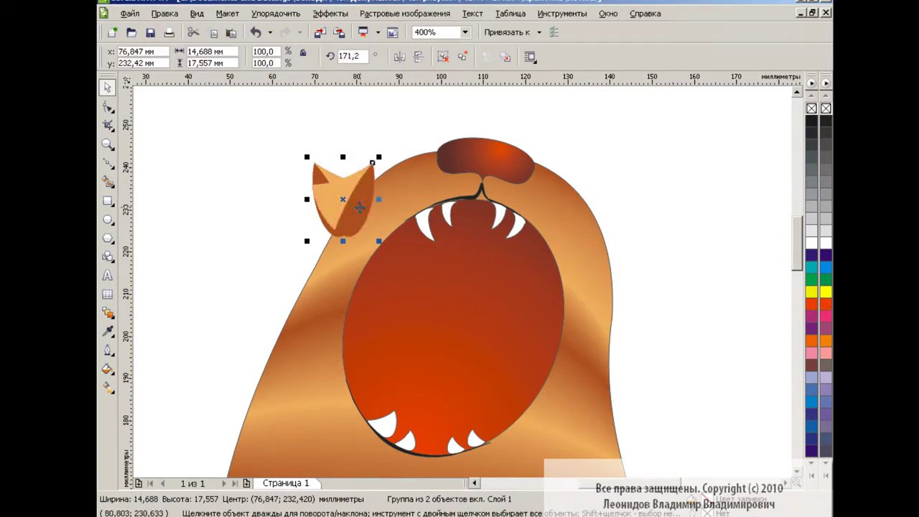
pyautogui.moveTo(348, 205); pyautogui.dragTo(620, 225)
pyautogui.moveTo(656, 182); pyautogui.dragTo(654, 203)
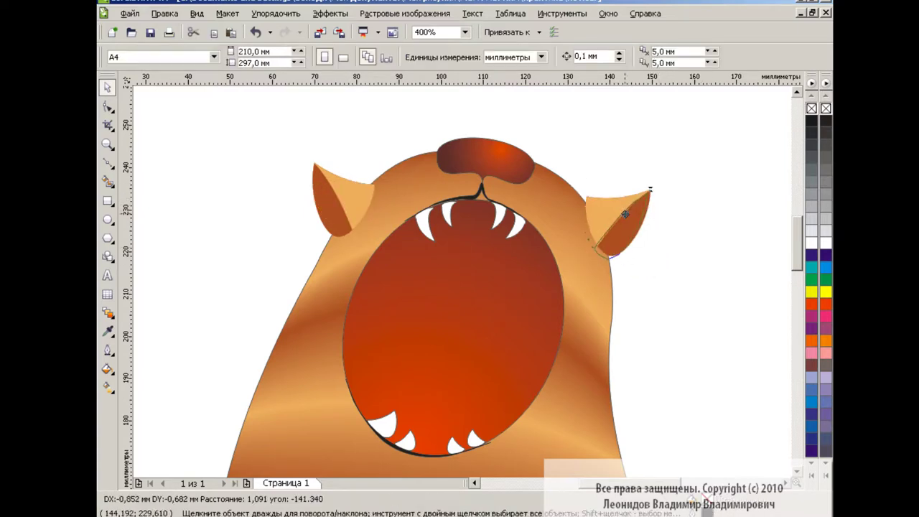
pyautogui.hotkey('shift', 'pagedown')
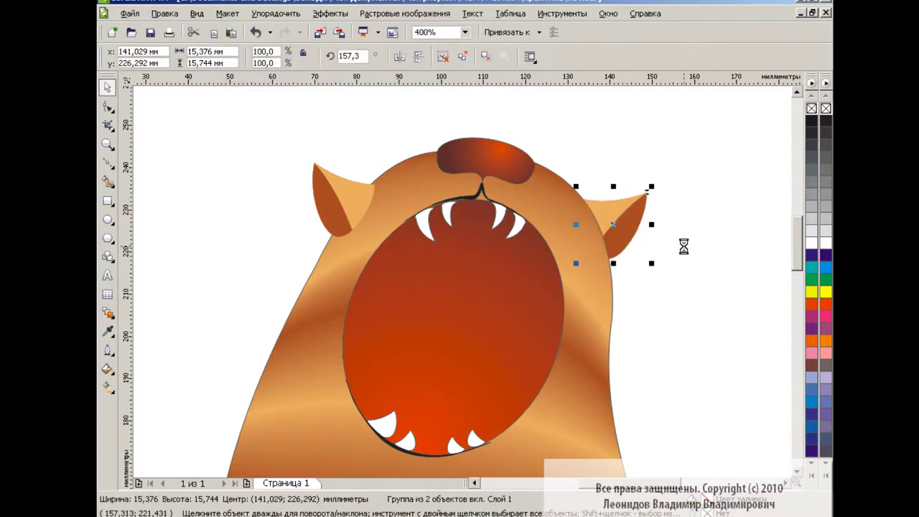
pyautogui.click(684, 246)
pyautogui.click(352, 189)
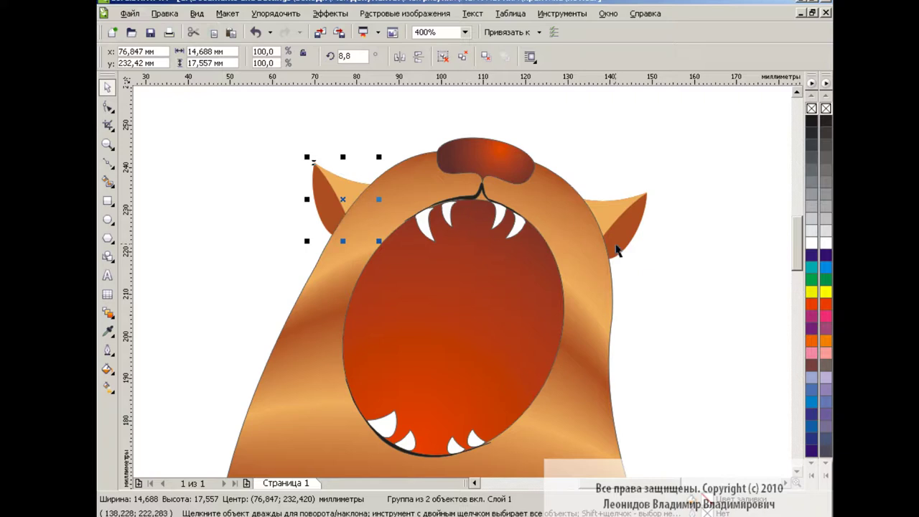
pyautogui.click(653, 248)
pyautogui.click(465, 31)
# Draw three thin curved whiskers fanning out to the right of the nose
pyautogui.click(454, 128)
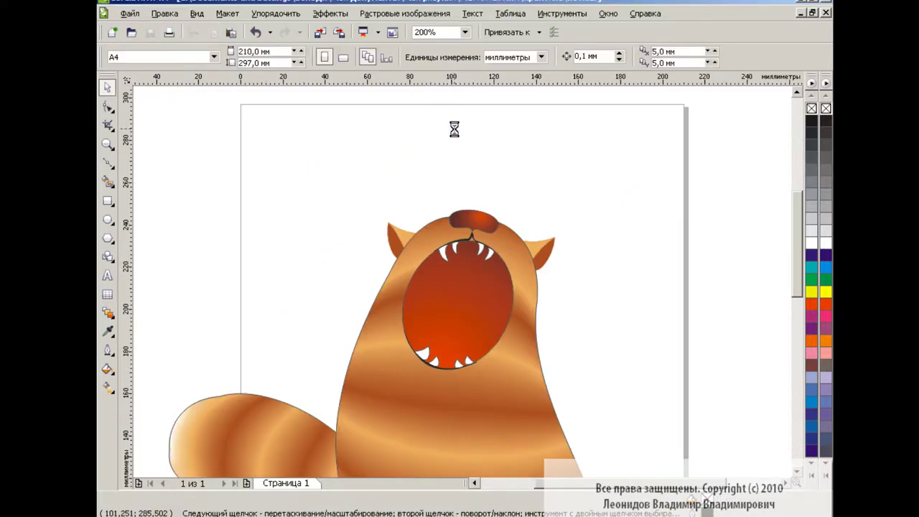
pyautogui.click(108, 164)
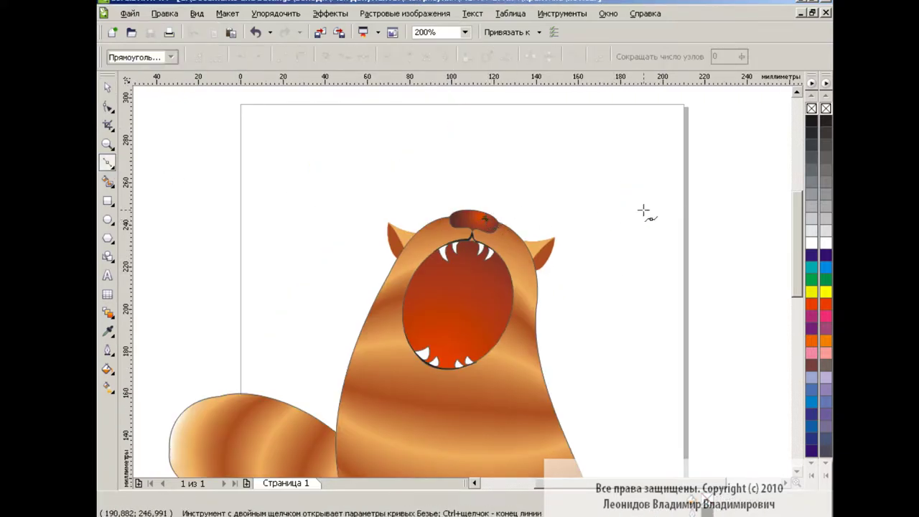
pyautogui.moveTo(655, 209); pyautogui.dragTo(734, 241)
pyautogui.press('space')
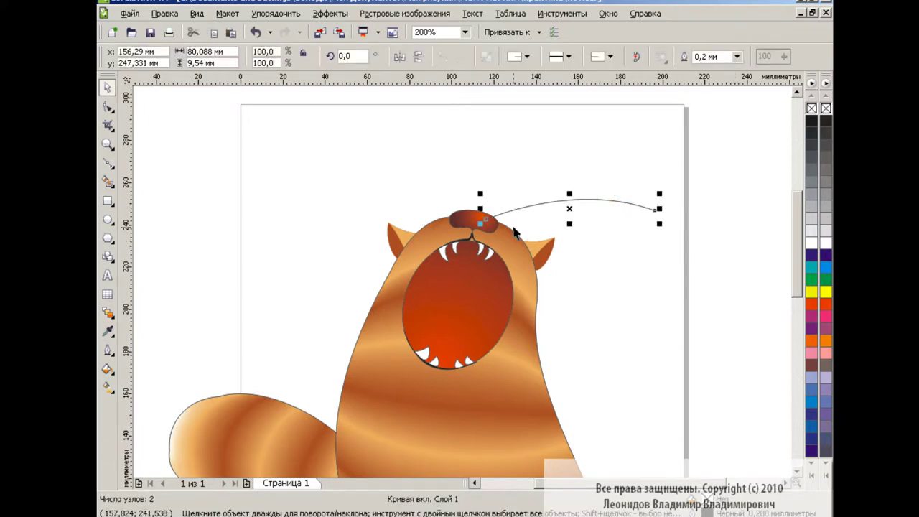
pyautogui.doubleClick(108, 163)
pyautogui.press('Escape')
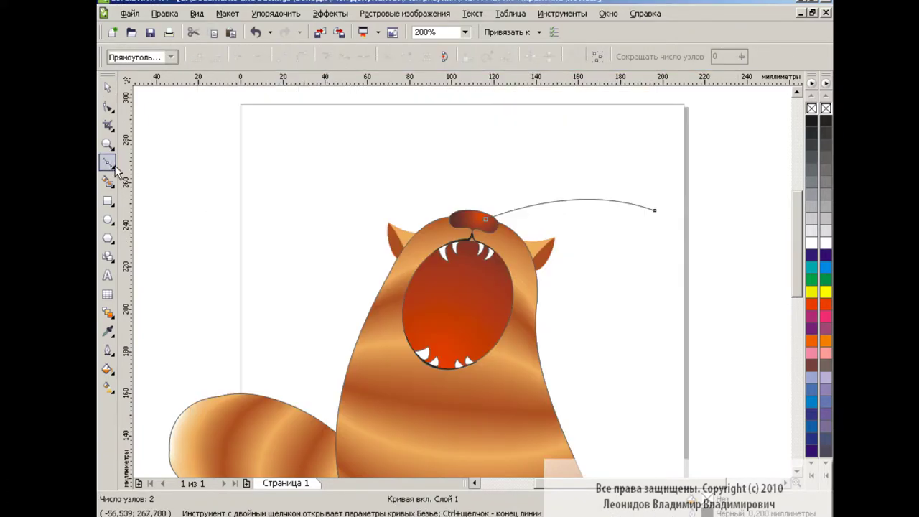
pyautogui.moveTo(646, 241); pyautogui.dragTo(687, 278)
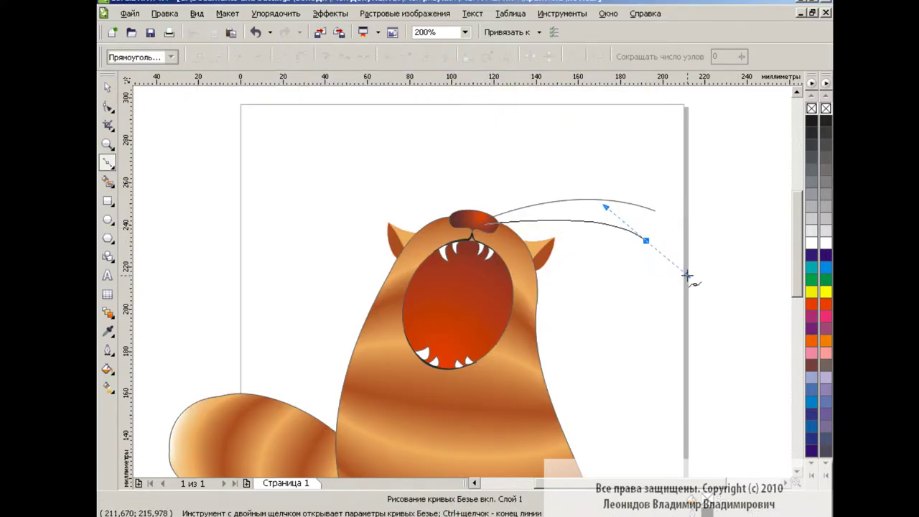
pyautogui.press('space')
pyautogui.press('space')
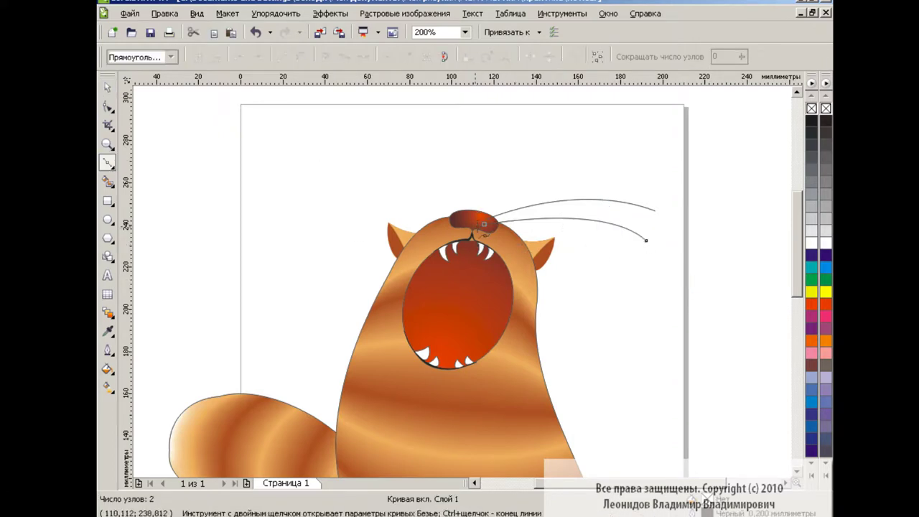
pyautogui.click(491, 234)
pyautogui.moveTo(621, 287); pyautogui.dragTo(624, 333)
pyautogui.press('space')
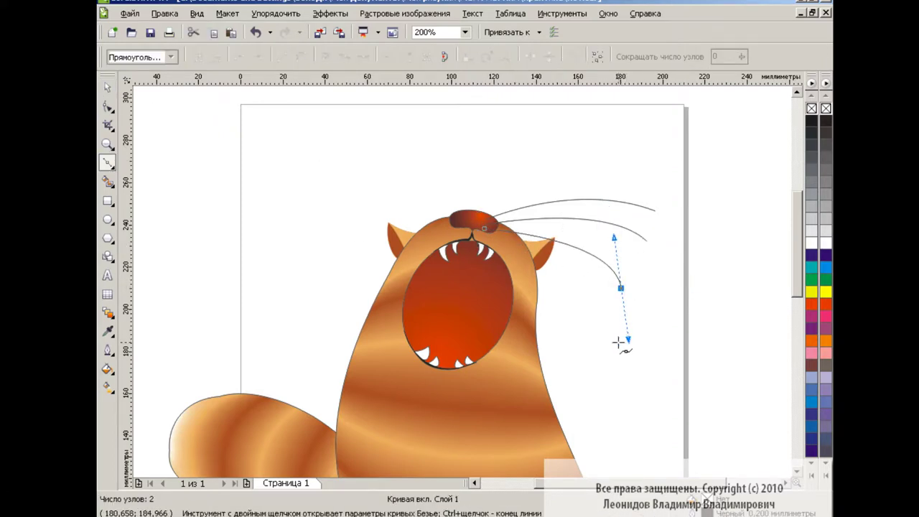
pyautogui.click(102, 163)
pyautogui.press('space')
# Mirror-copy the three whiskers to the left side, tilting and raising the copy
pyautogui.click(580, 188)
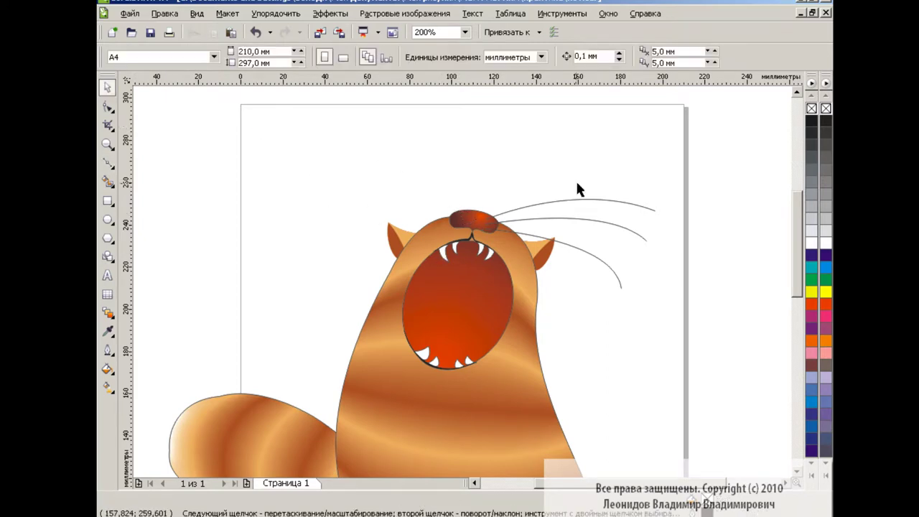
pyautogui.moveTo(579, 188); pyautogui.dragTo(636, 228)
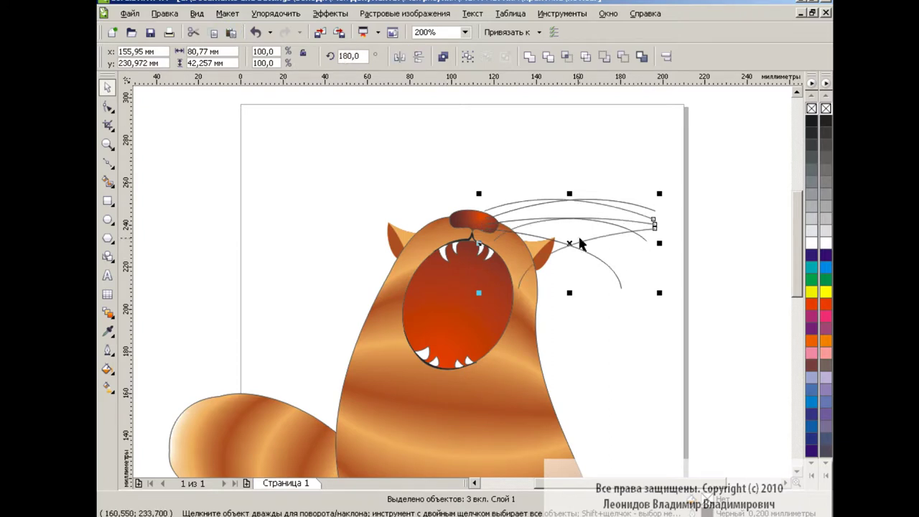
pyautogui.moveTo(578, 234); pyautogui.dragTo(373, 237)
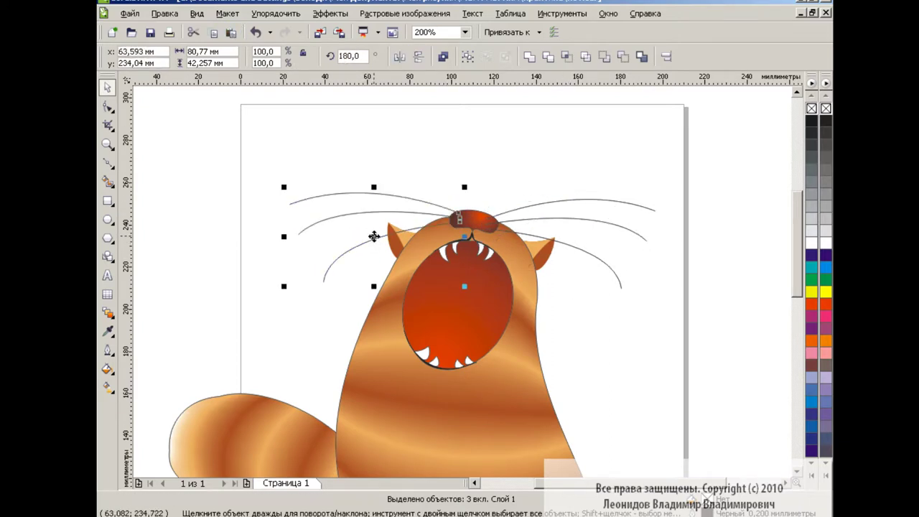
pyautogui.moveTo(466, 188); pyautogui.dragTo(482, 188)
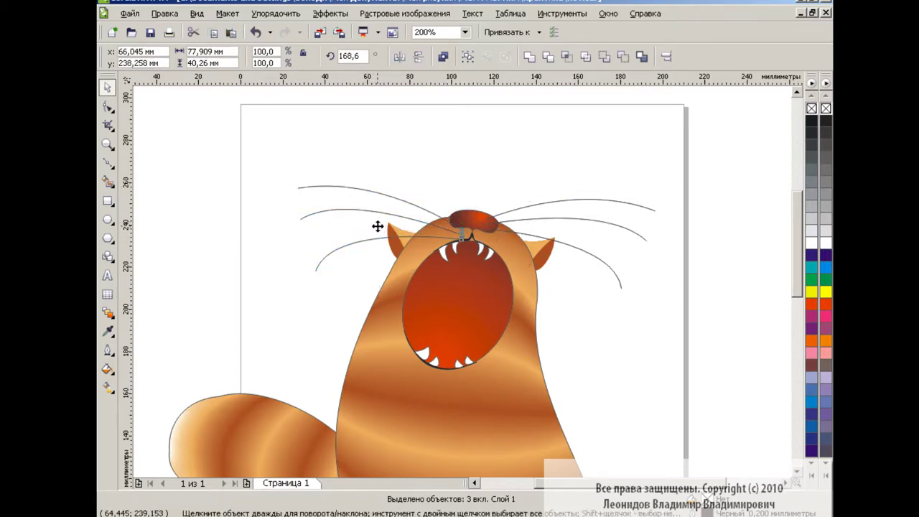
pyautogui.moveTo(377, 227); pyautogui.dragTo(377, 211)
pyautogui.click(331, 297)
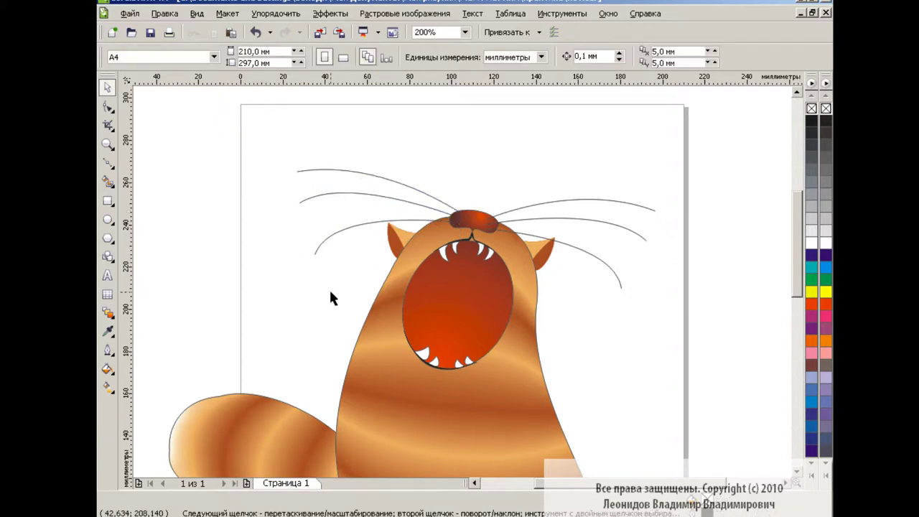
# Give the top-left whisker a thin black tapered brush stroke with smoothing 19
pyautogui.click(359, 172)
pyautogui.click(108, 163)
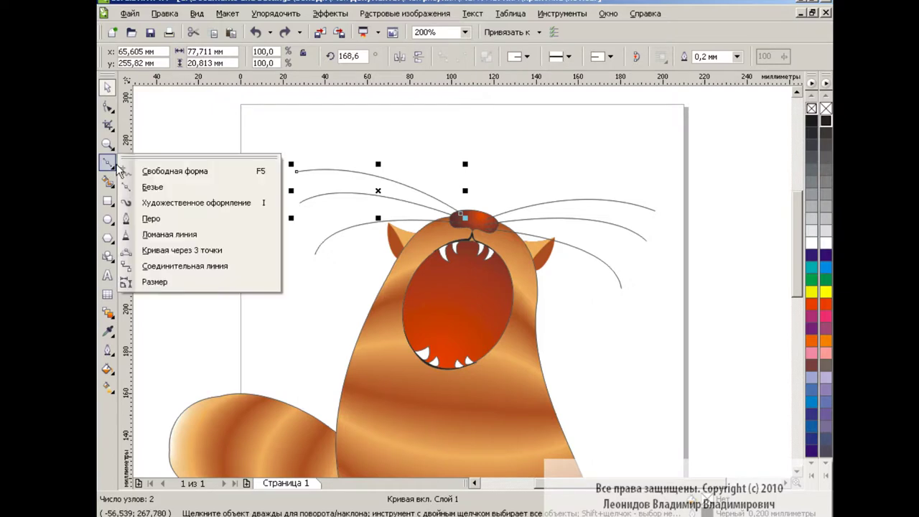
pyautogui.click(172, 206)
pyautogui.moveTo(236, 56); pyautogui.dragTo(182, 75)
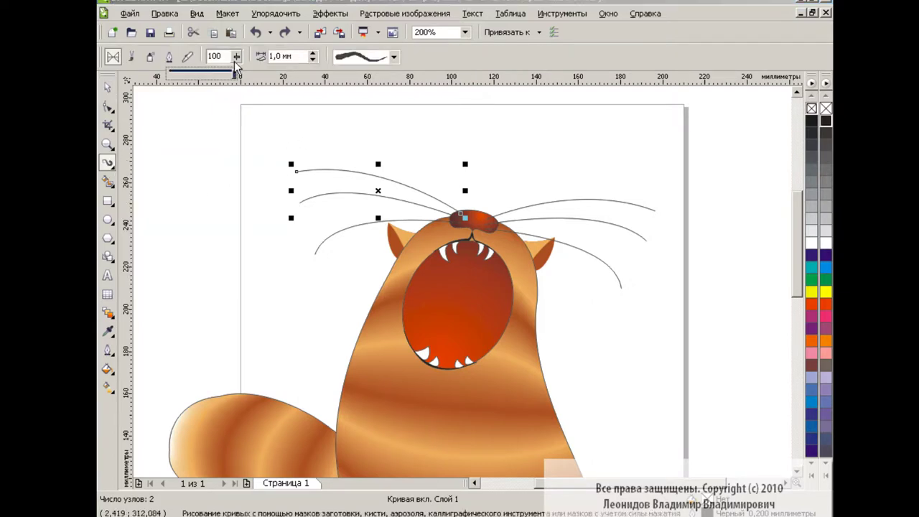
pyautogui.click(394, 57)
pyautogui.click(366, 124)
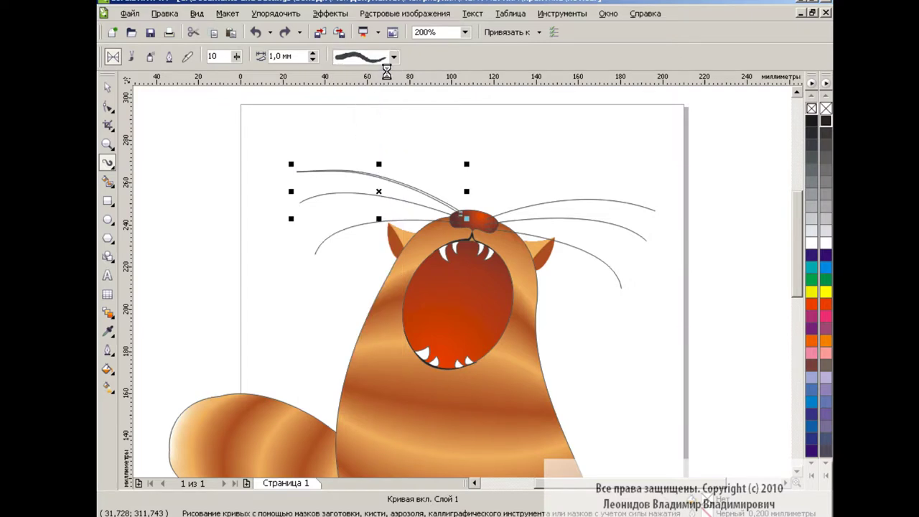
pyautogui.click(826, 120)
pyautogui.press('space')
pyautogui.click(234, 193)
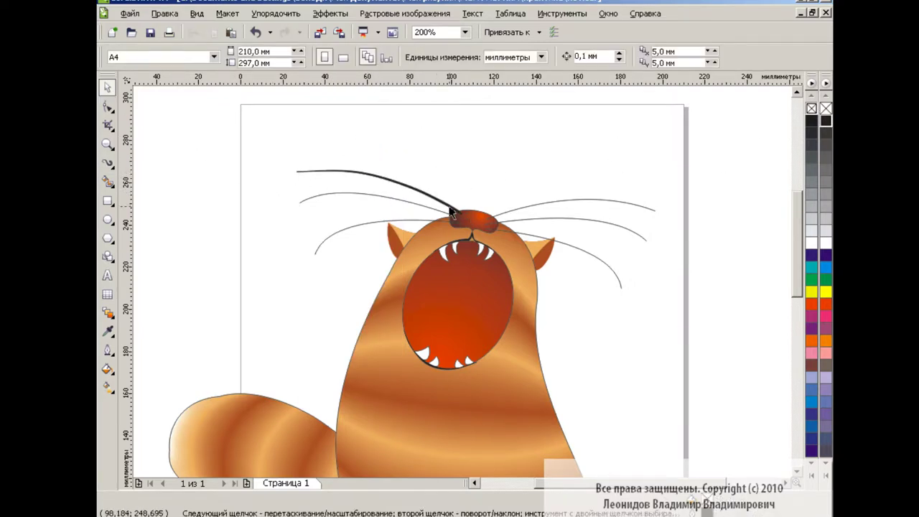
# Reverse the whisker's curve direction and reshape its outer tip
pyautogui.click(452, 213)
pyautogui.click(277, 184)
pyautogui.click(392, 182)
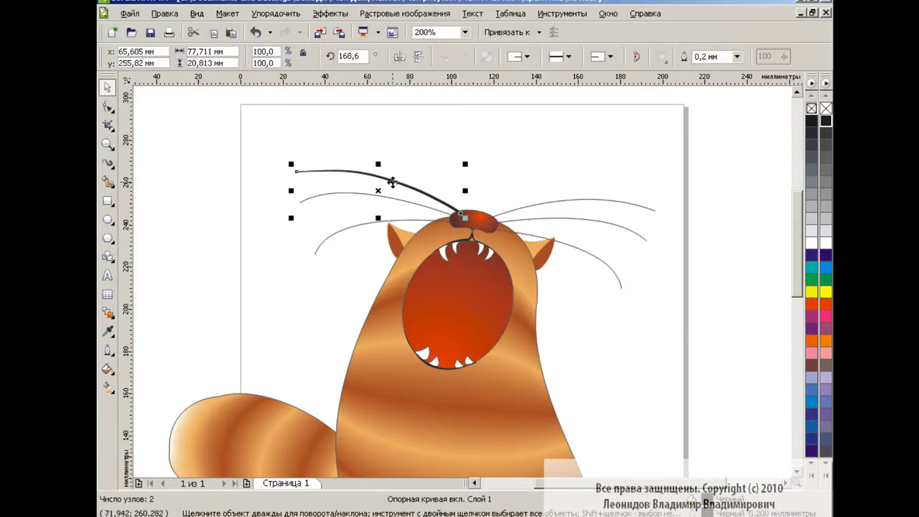
pyautogui.hotkey('ctrl', 'z')
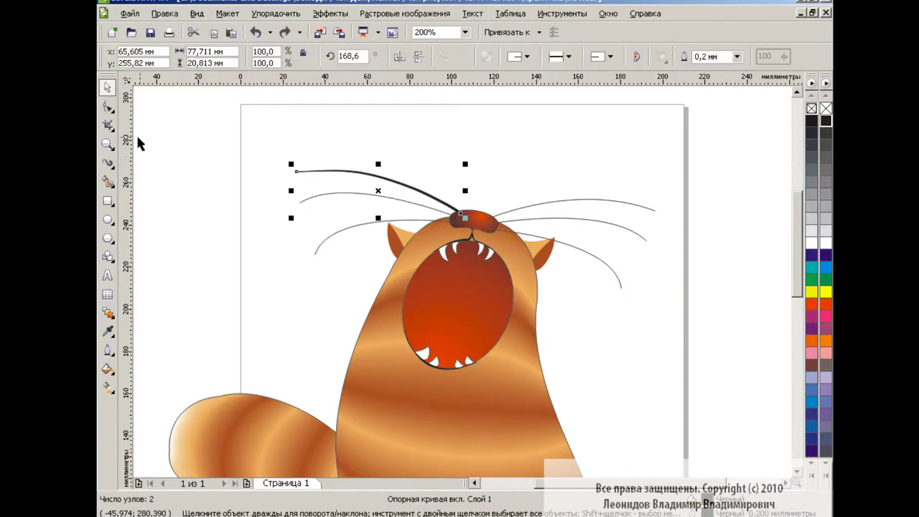
pyautogui.click(108, 106)
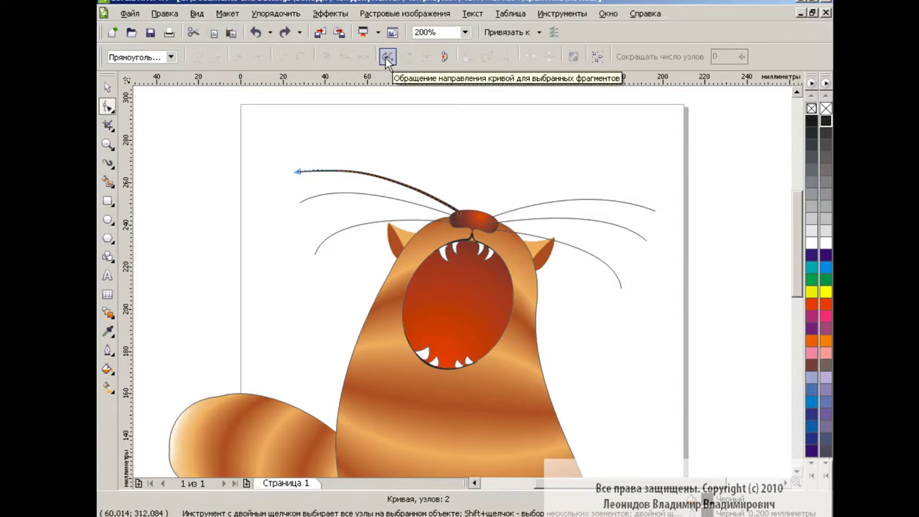
pyautogui.click(388, 59)
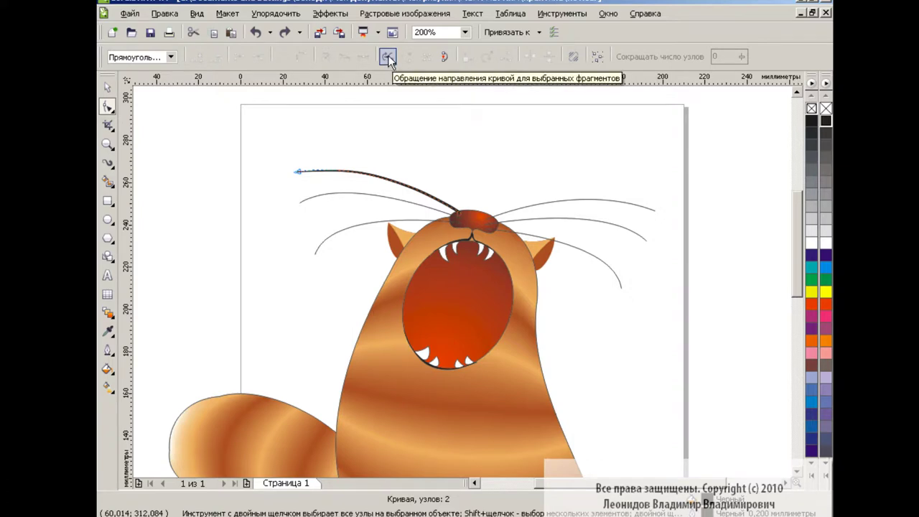
pyautogui.click(109, 88)
pyautogui.click(366, 179)
pyautogui.press('F10')
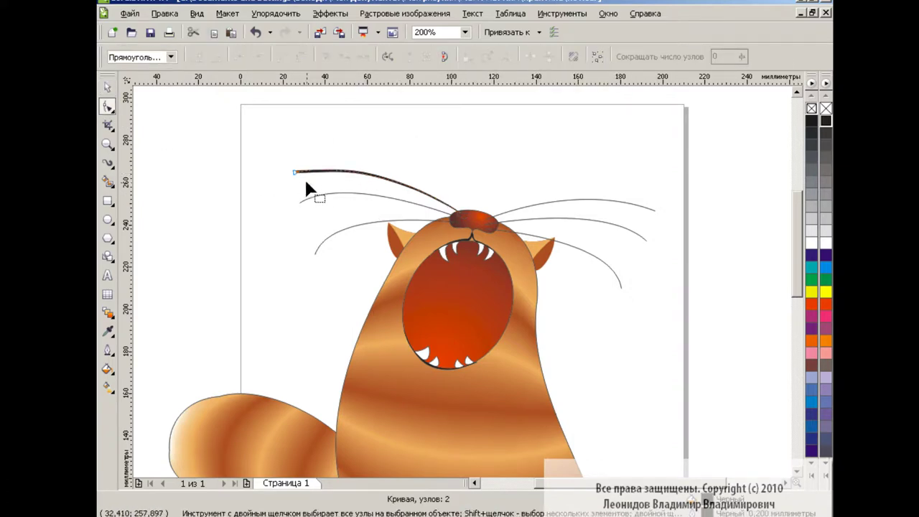
pyautogui.click(358, 173)
pyautogui.moveTo(366, 156); pyautogui.dragTo(381, 158)
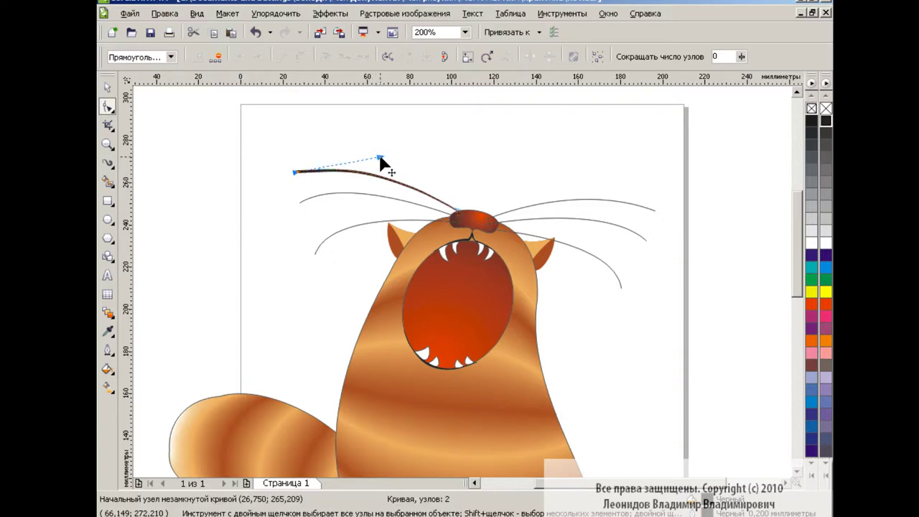
pyautogui.press('space')
# Set the whisker's brush stroke width to 1,5 mm
pyautogui.click(298, 170)
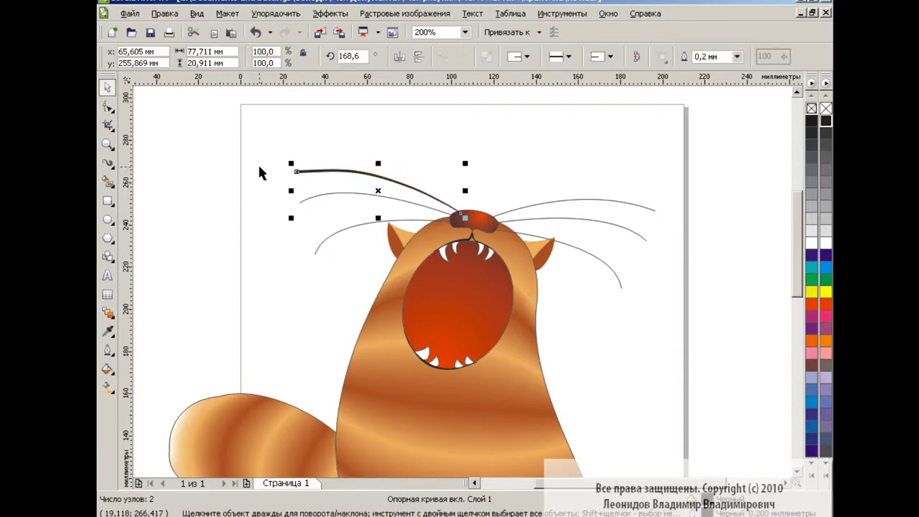
pyautogui.click(108, 164)
pyautogui.click(314, 54)
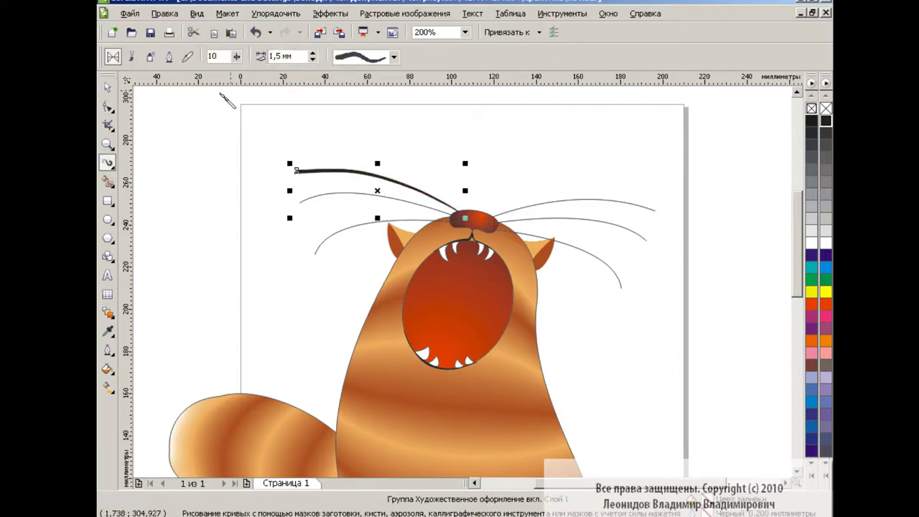
pyautogui.press('space')
pyautogui.click(259, 224)
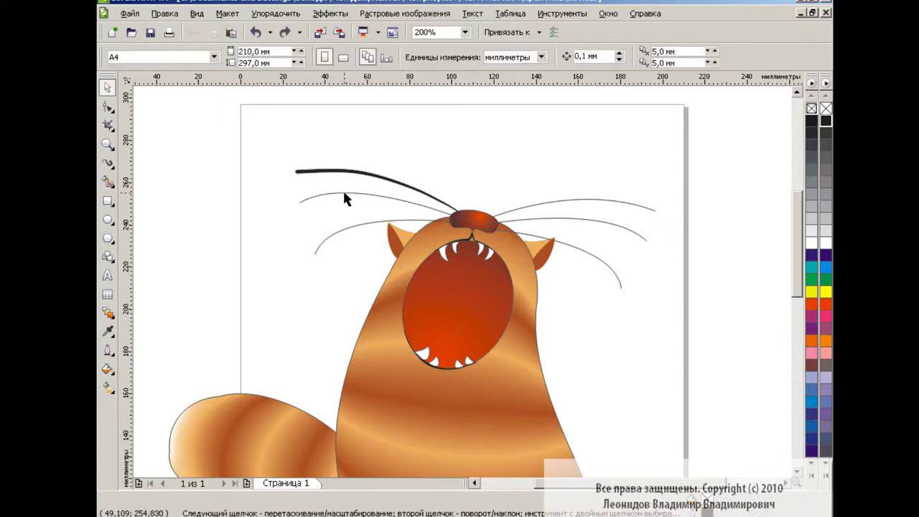
# Turn the selected whiskers into tapered artistic brush strokes with reversed direction
pyautogui.click(402, 207)
pyautogui.keyDown('shift'); pyautogui.click(358, 230); pyautogui.keyUp('shift')
pyautogui.keyDown('shift'); pyautogui.click(585, 201); pyautogui.keyUp('shift')
pyautogui.keyDown('shift'); pyautogui.click(611, 228); pyautogui.keyUp('shift')
pyautogui.keyDown('shift'); pyautogui.click(606, 267); pyautogui.keyUp('shift')
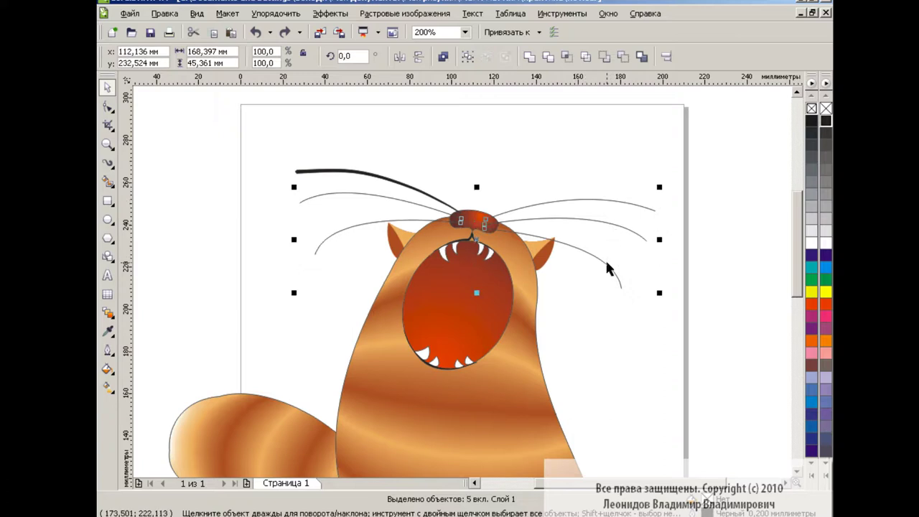
pyautogui.click(108, 163)
pyautogui.click(393, 56)
pyautogui.click(385, 72)
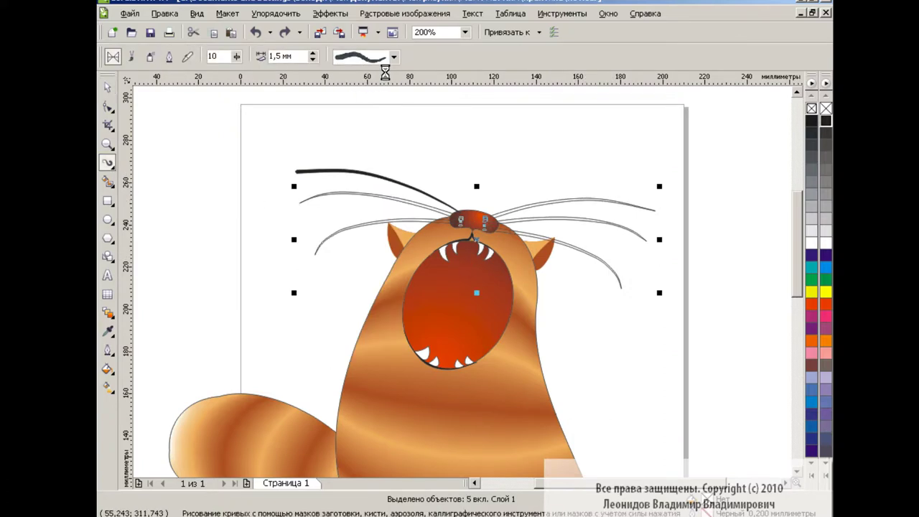
pyautogui.click(107, 106)
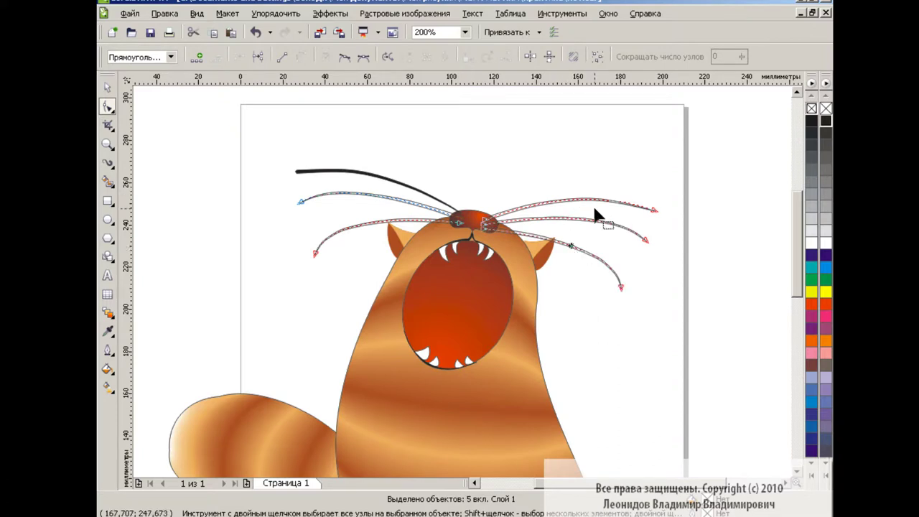
pyautogui.click(388, 56)
# Copy and paste the nose in place, checking the page at 100% before returning to 200%
pyautogui.click(107, 87)
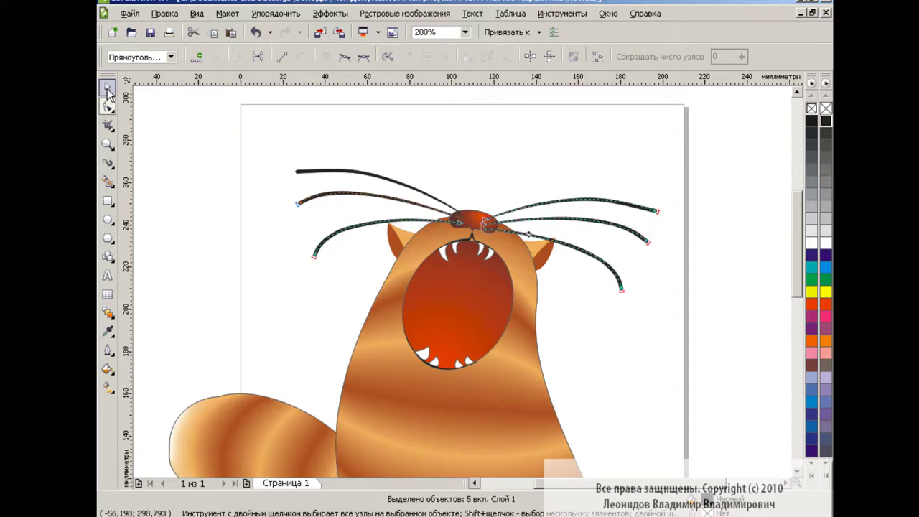
pyautogui.click(474, 218)
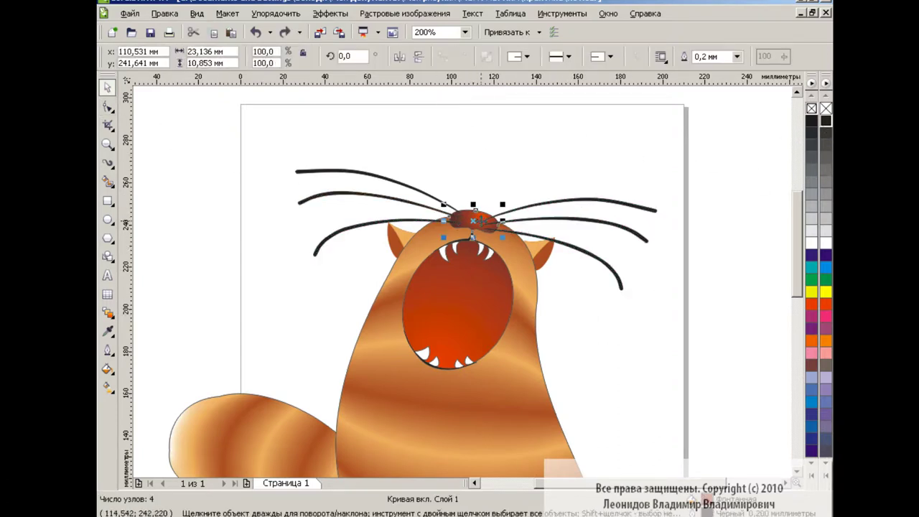
pyautogui.hotkey('ctrl', 'c')
pyautogui.hotkey('ctrl', 'v')
pyautogui.click(511, 176)
pyautogui.click(466, 32)
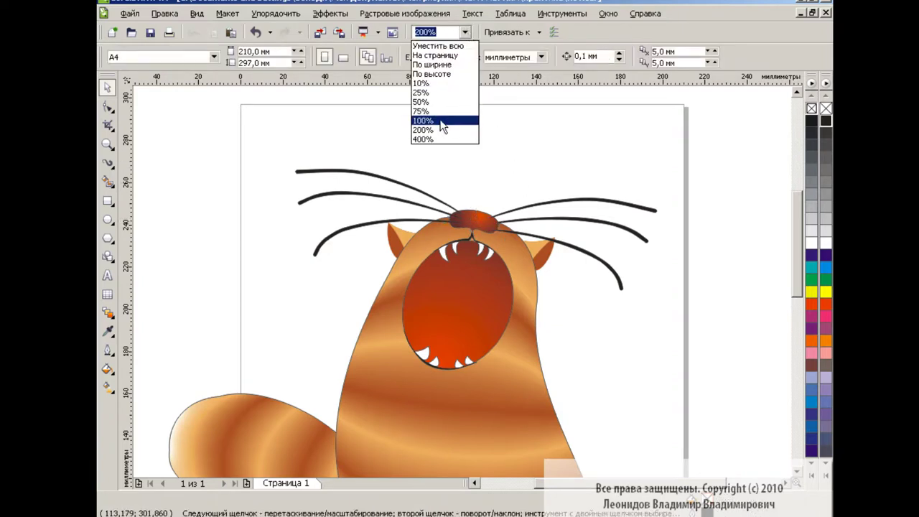
pyautogui.click(423, 120)
pyautogui.click(467, 32)
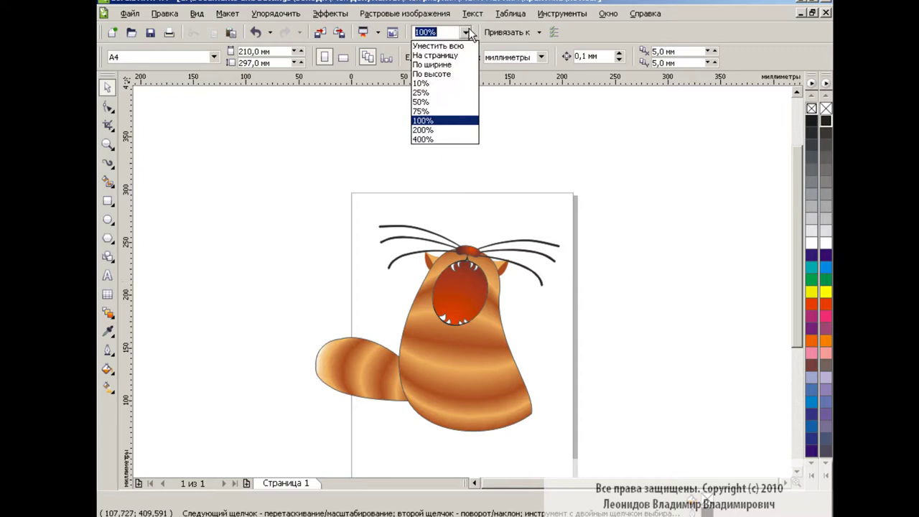
pyautogui.click(423, 129)
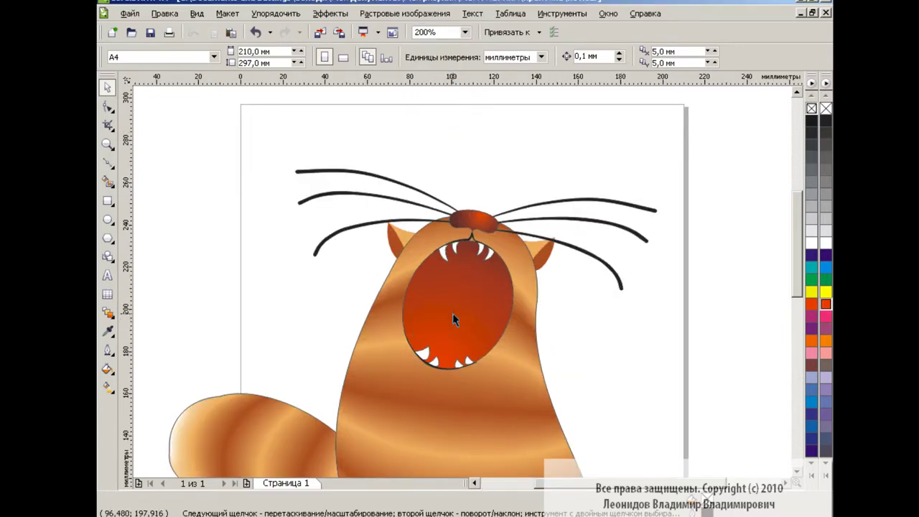
# Smart Fill the area below a Bezier curve across the mouth as a dark brownish-red tongue
pyautogui.click(109, 164)
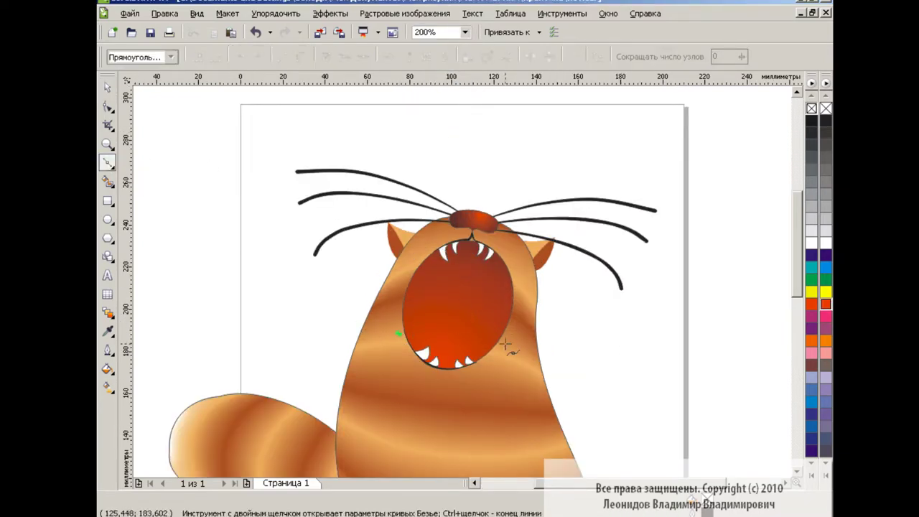
pyautogui.moveTo(504, 348); pyautogui.dragTo(548, 428)
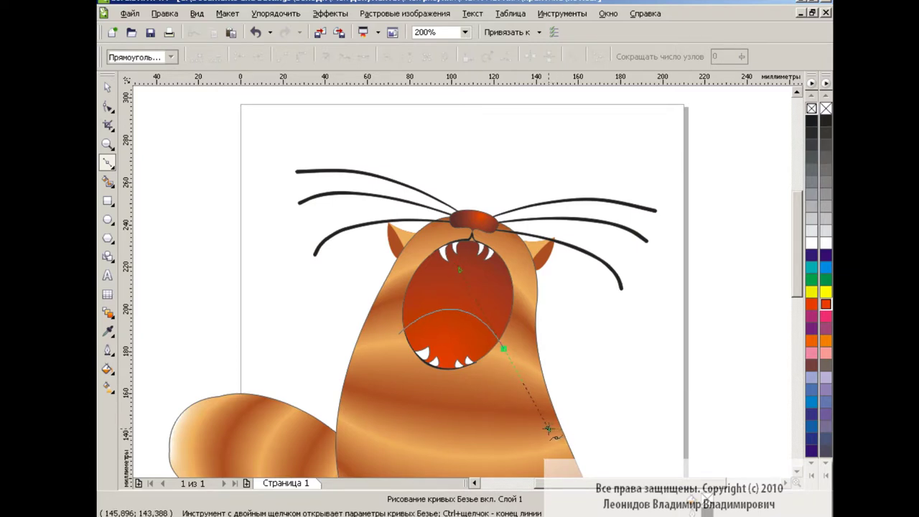
pyautogui.click(108, 182)
pyautogui.click(466, 323)
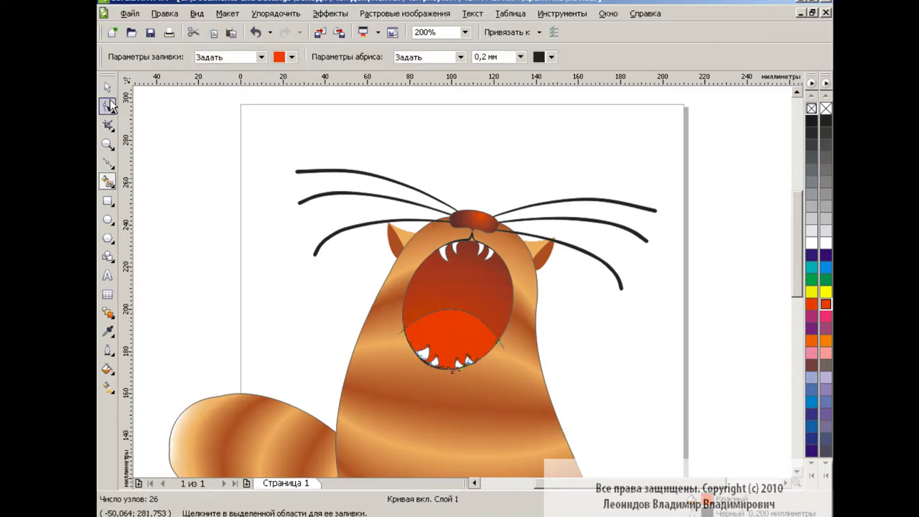
pyautogui.click(108, 87)
pyautogui.click(461, 331)
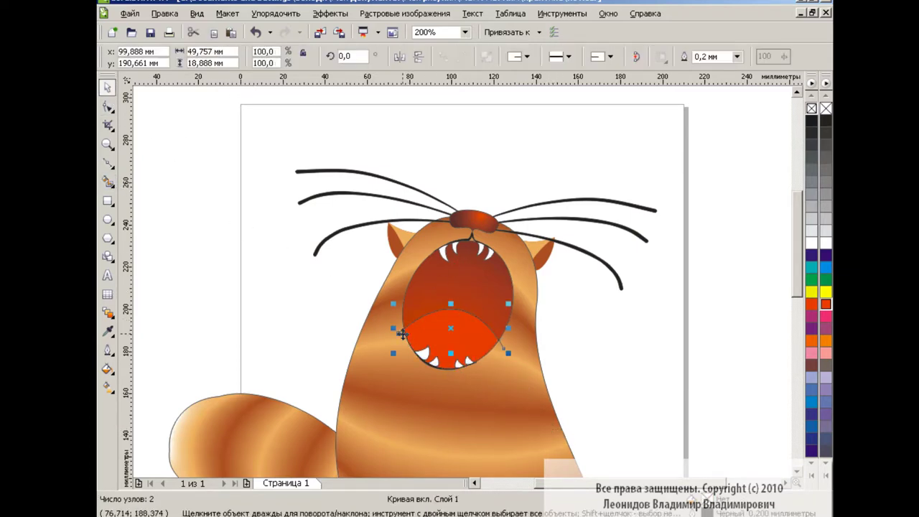
pyautogui.click(825, 308)
pyautogui.click(803, 326)
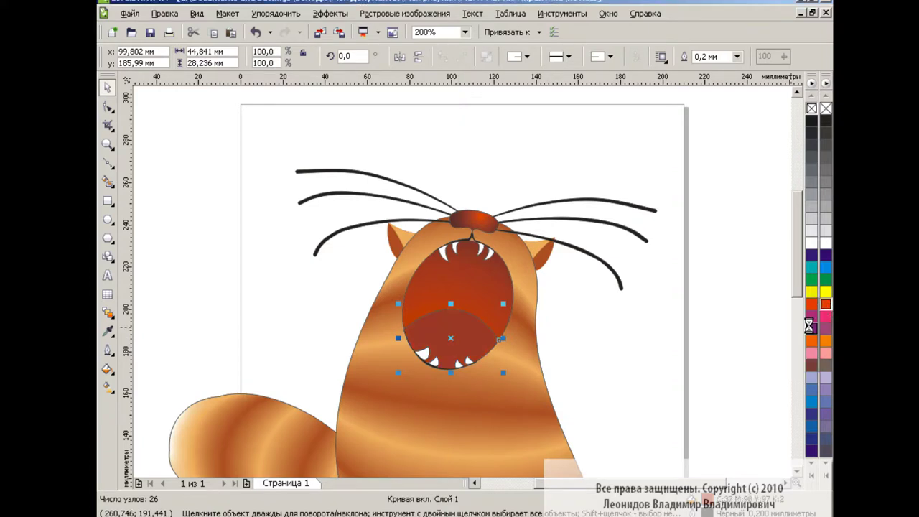
pyautogui.click(655, 324)
# At 400% zoom, draw a closed Bezier throat outline inside the mouth and convert it to curves
pyautogui.click(465, 32)
pyautogui.click(439, 138)
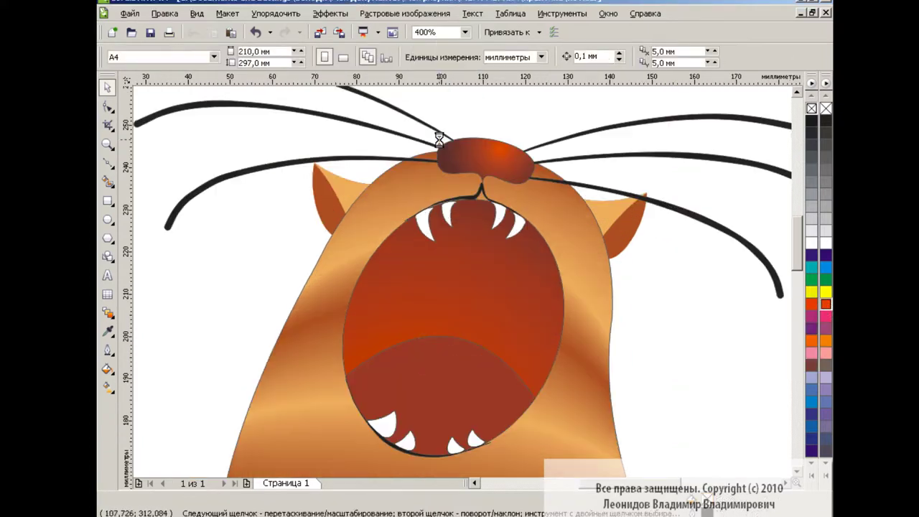
pyautogui.moveTo(796, 244); pyautogui.dragTo(795, 258)
pyautogui.click(108, 163)
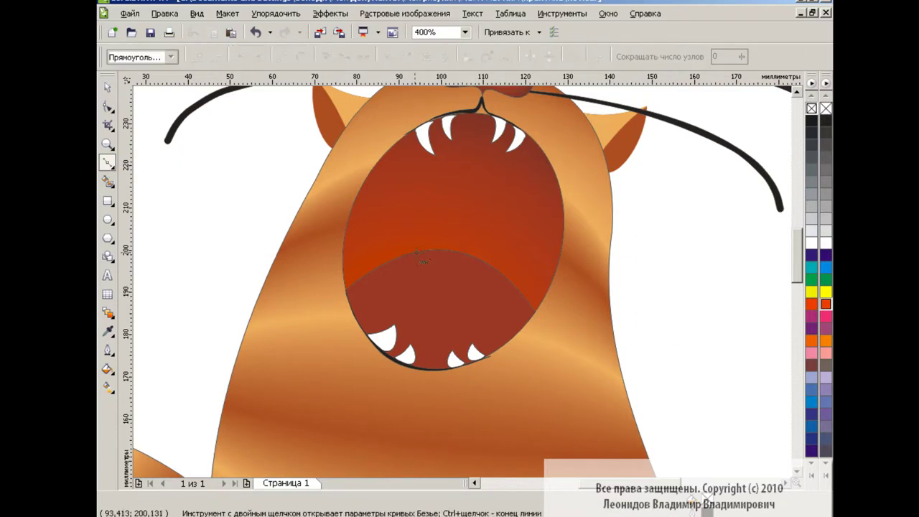
pyautogui.moveTo(444, 203); pyautogui.dragTo(466, 207)
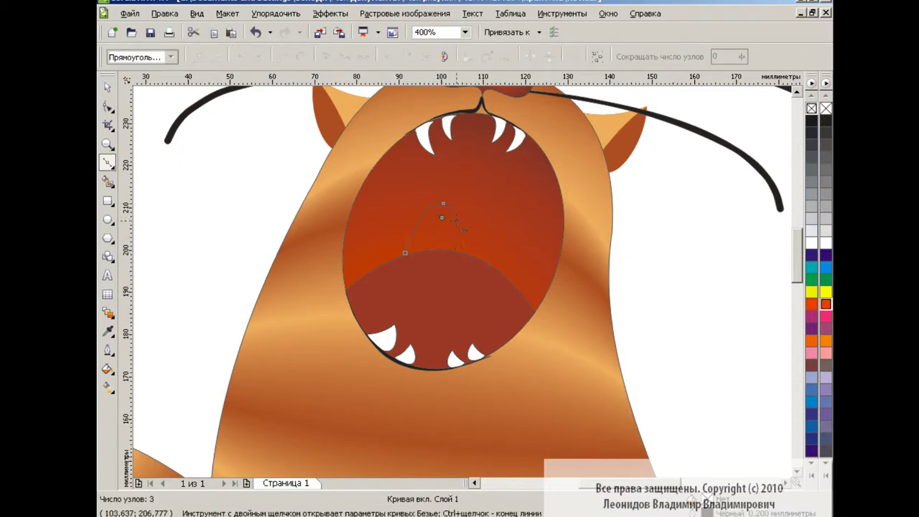
pyautogui.click(457, 202)
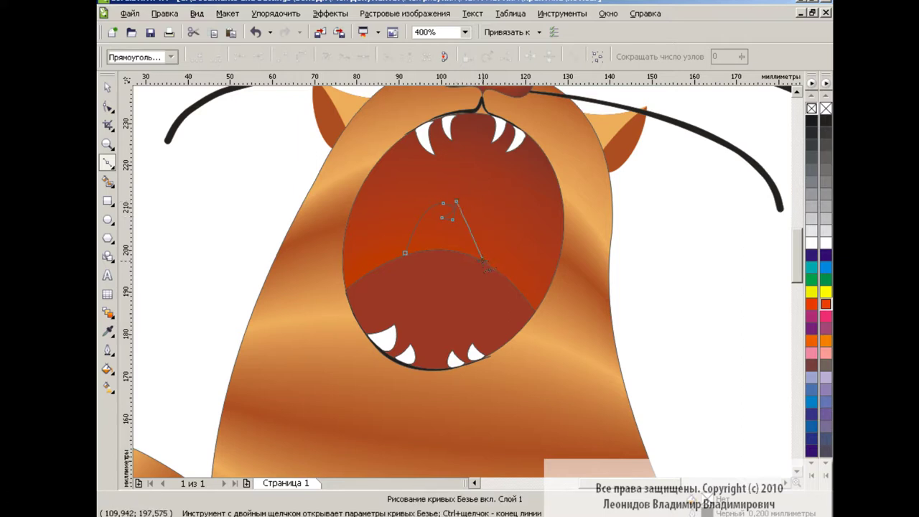
pyautogui.moveTo(445, 249)
pyautogui.mouseDown()
pyautogui.moveTo(443, 275)
pyautogui.moveTo(411, 253)
pyautogui.mouseUp()
pyautogui.click(443, 281)
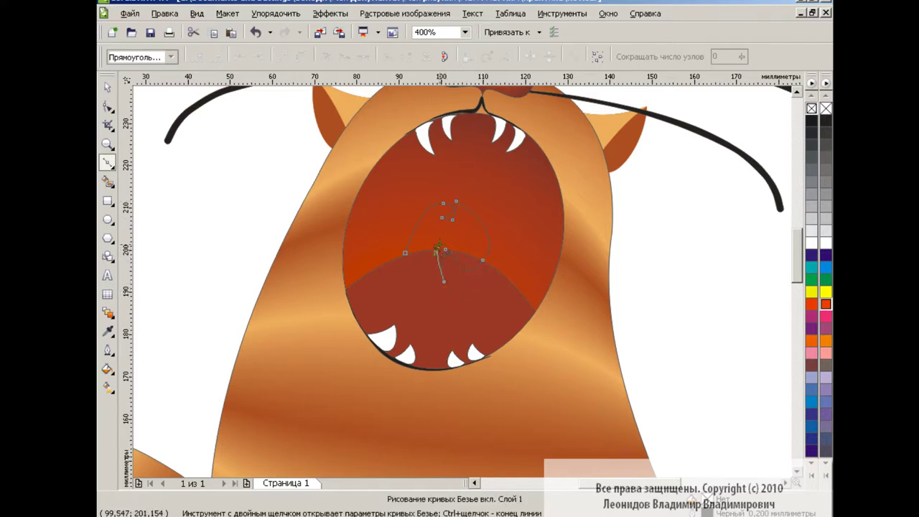
pyautogui.click(409, 252)
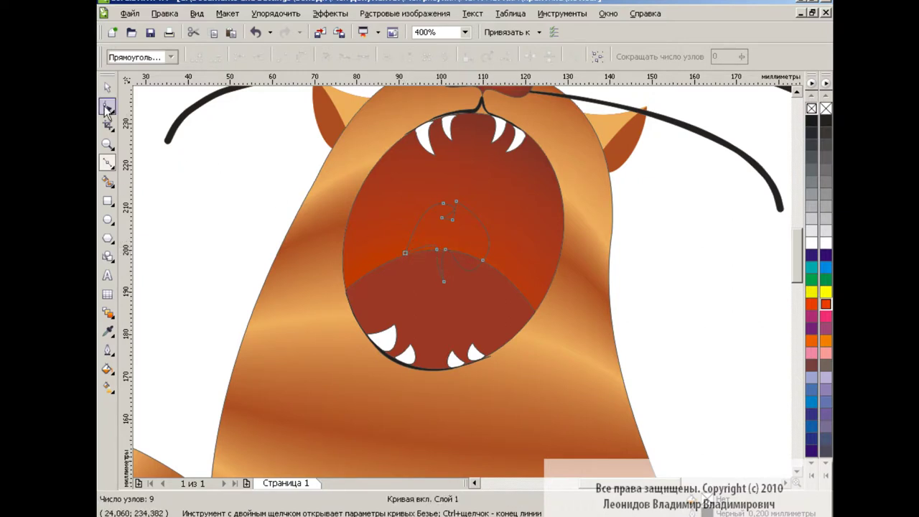
pyautogui.click(107, 108)
pyautogui.moveTo(297, 165); pyautogui.dragTo(537, 310)
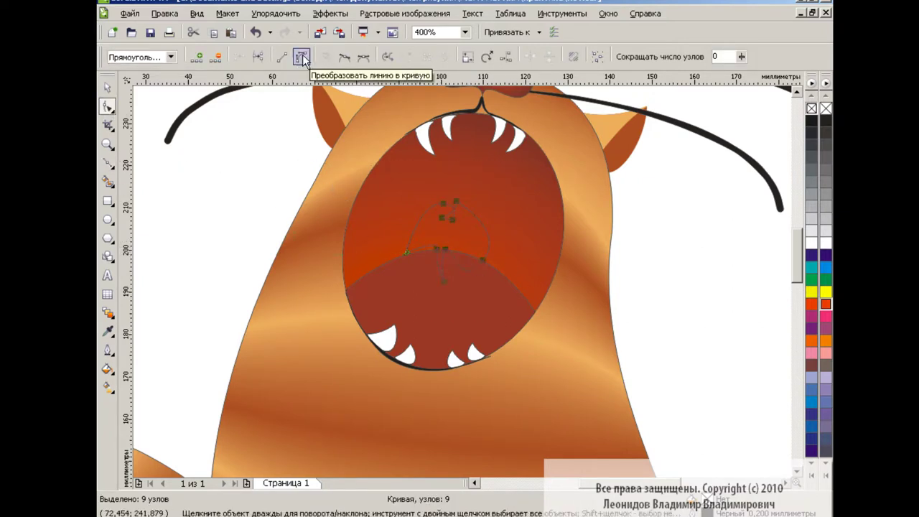
pyautogui.click(302, 57)
pyautogui.click(485, 233)
# Reshape the throat outline's top, left and bottom nodes into a curved throat shape
pyautogui.click(454, 220)
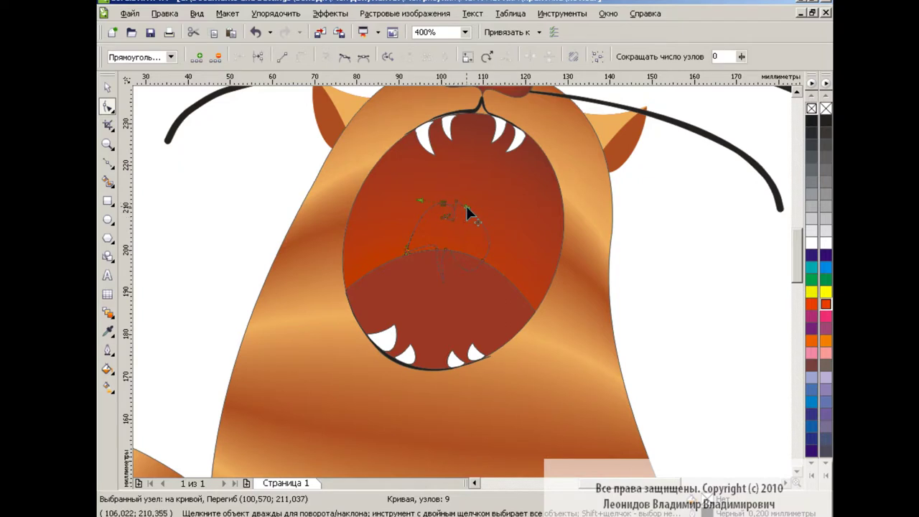
pyautogui.moveTo(453, 223); pyautogui.dragTo(465, 238)
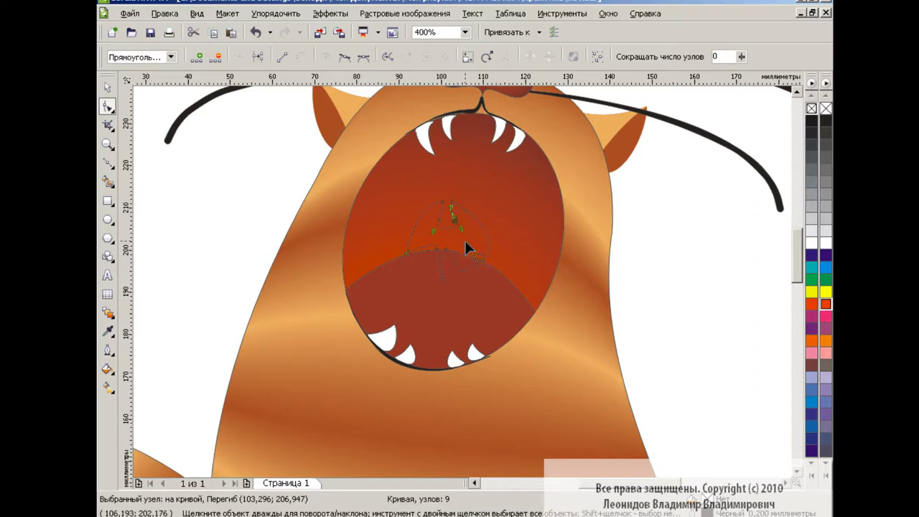
pyautogui.click(458, 201)
pyautogui.click(457, 202)
pyautogui.moveTo(506, 227); pyautogui.dragTo(491, 225)
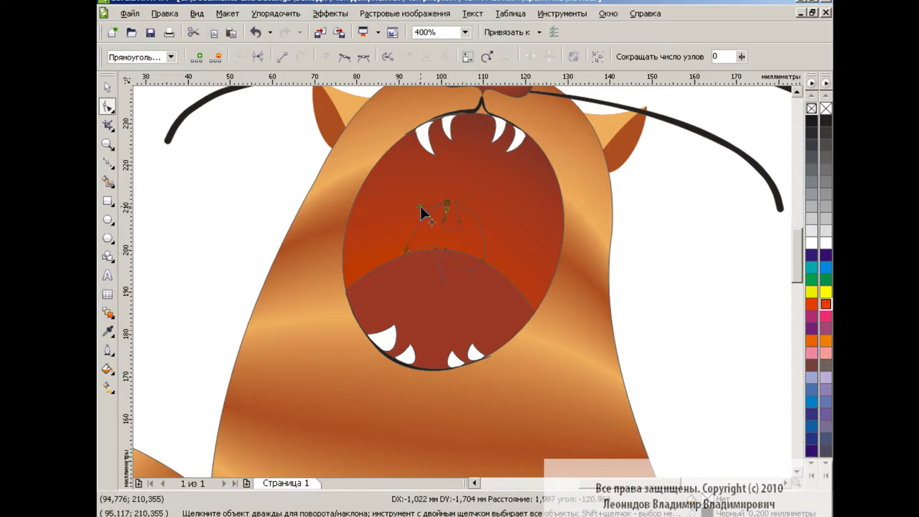
pyautogui.click(408, 251)
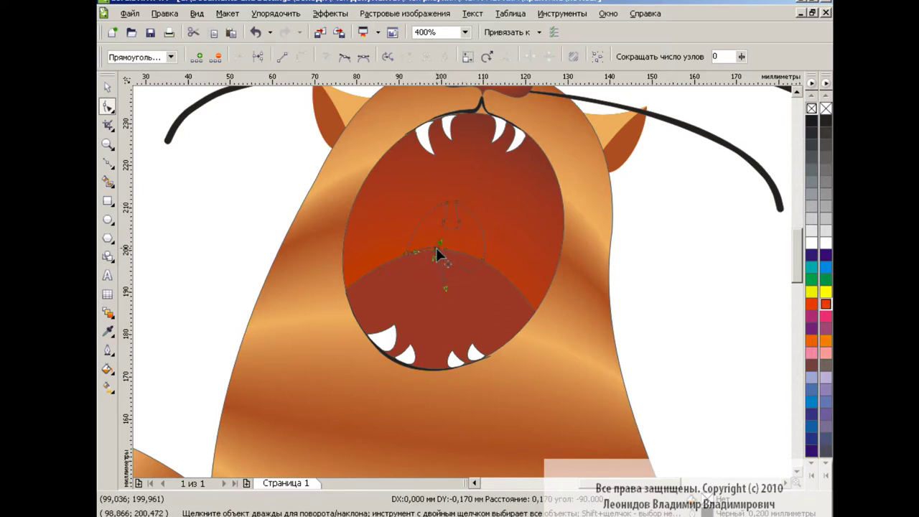
pyautogui.click(435, 250)
pyautogui.moveTo(463, 293); pyautogui.dragTo(477, 258)
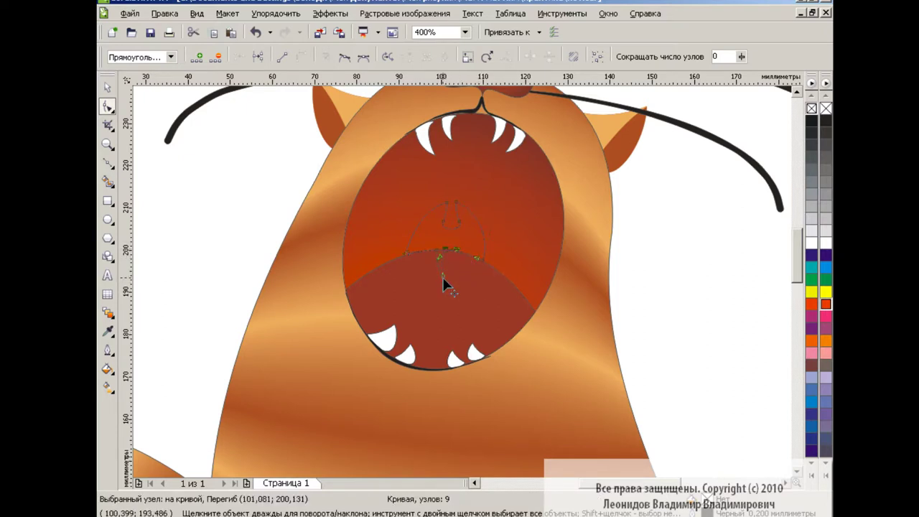
pyautogui.moveTo(411, 257); pyautogui.dragTo(406, 248)
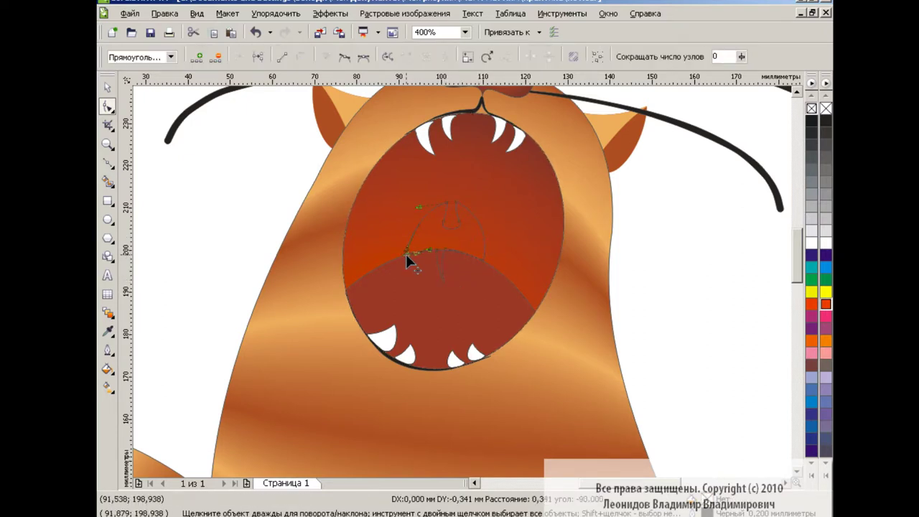
# Fill the throat black and pull its bottom strip node lower into the tongue
pyautogui.press('space')
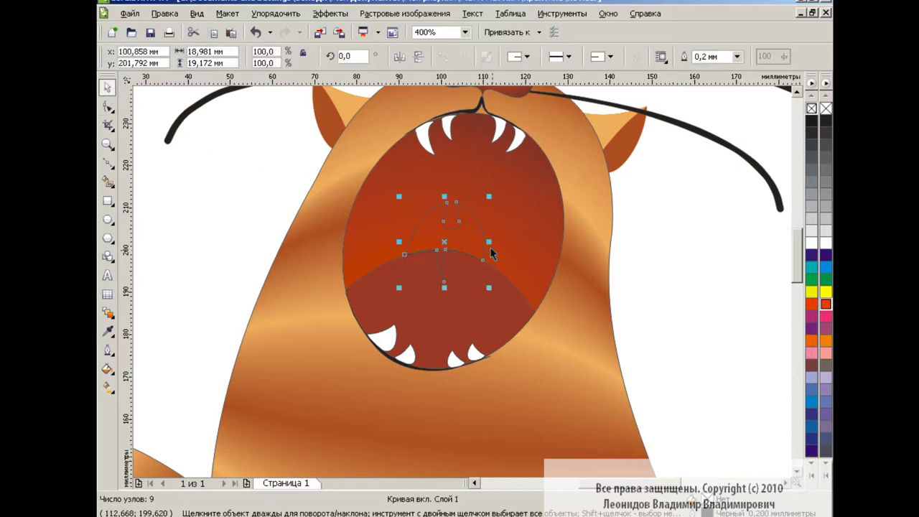
pyautogui.click(825, 122)
pyautogui.click(660, 253)
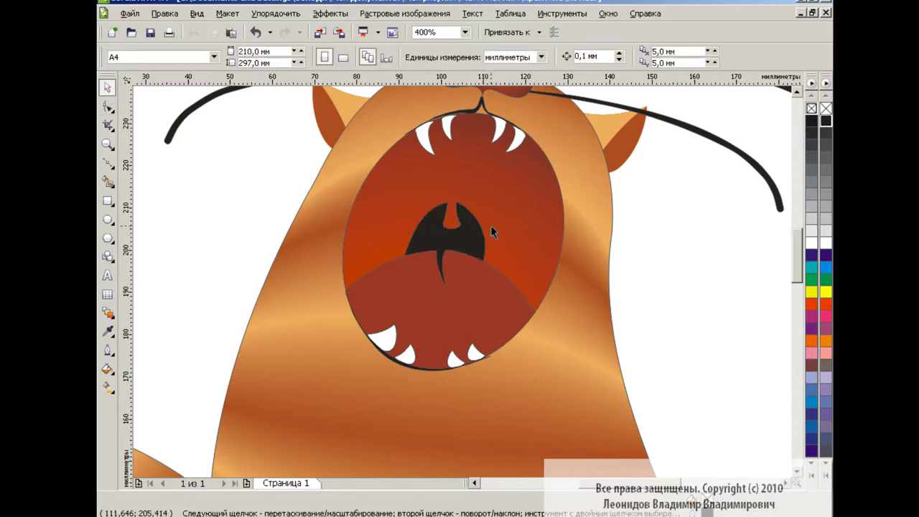
pyautogui.click(467, 237)
pyautogui.press('space')
pyautogui.click(443, 277)
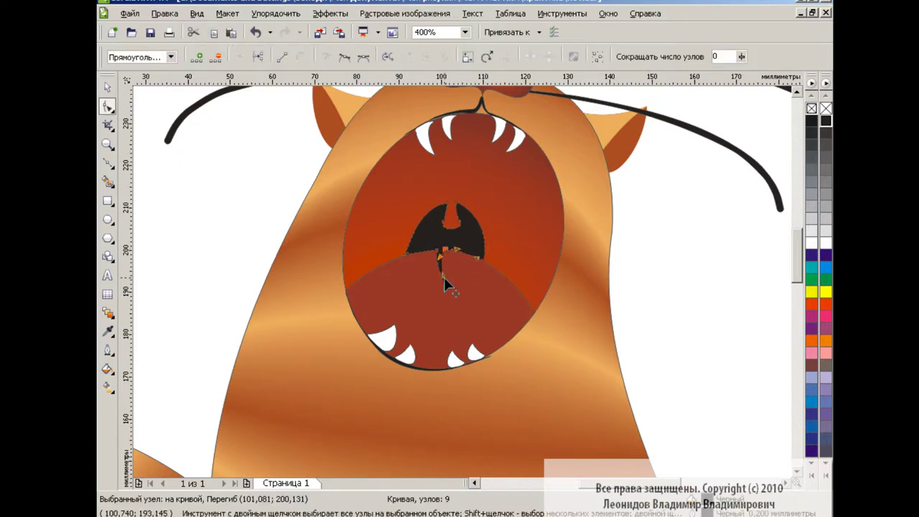
pyautogui.moveTo(443, 277)
pyautogui.mouseDown()
pyautogui.moveTo(440, 270)
pyautogui.moveTo(440, 303)
pyautogui.mouseUp()
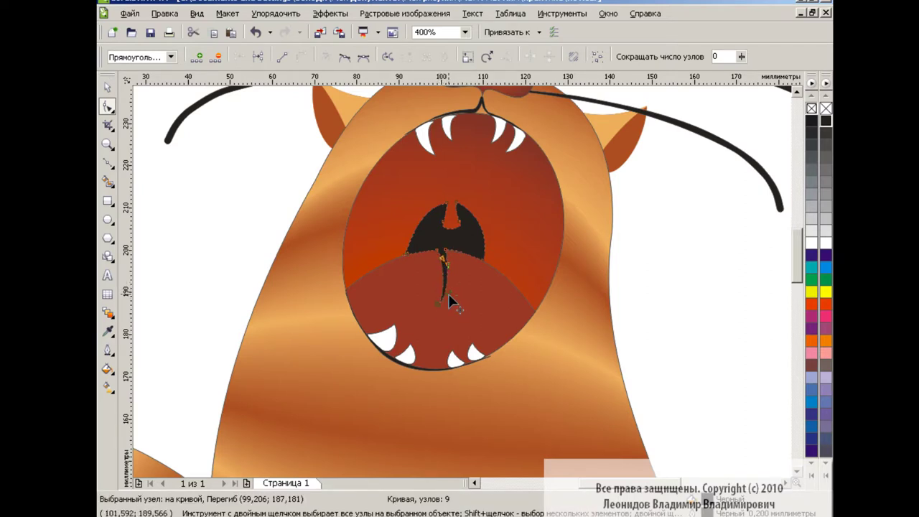
pyautogui.click(441, 251)
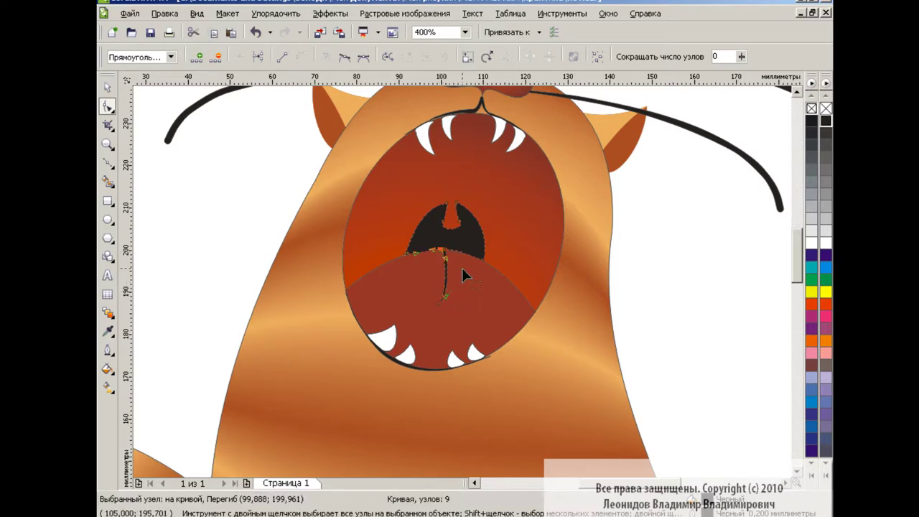
pyautogui.click(105, 87)
pyautogui.click(247, 257)
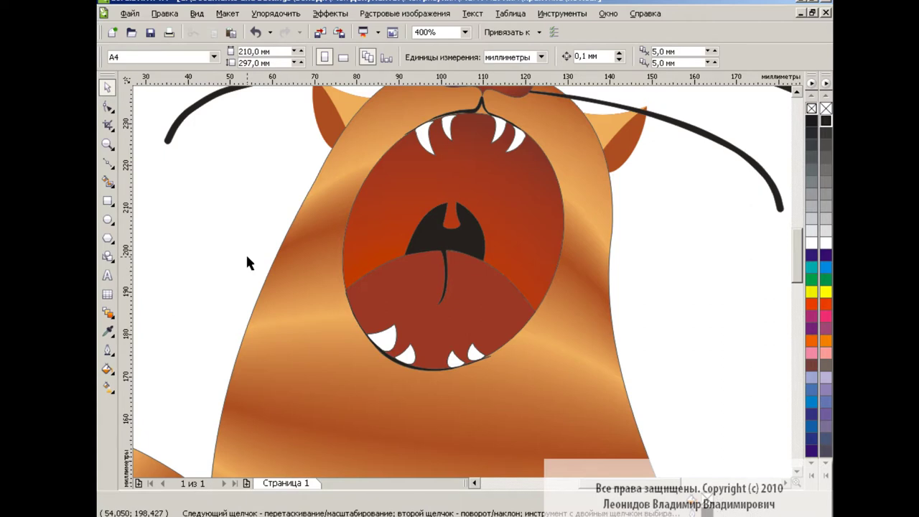
# Zoom out from 400% to the whole-page view
pyautogui.click(465, 31)
pyautogui.click(453, 132)
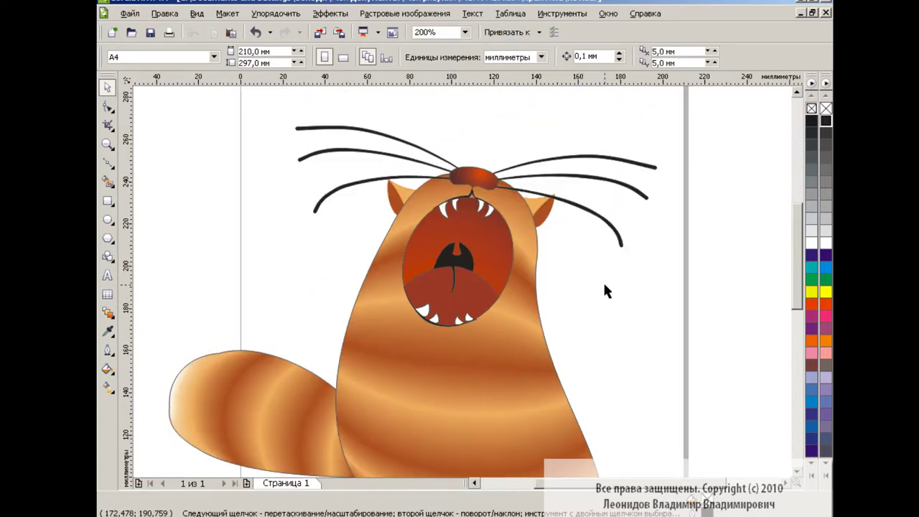
pyautogui.click(464, 32)
pyautogui.click(452, 122)
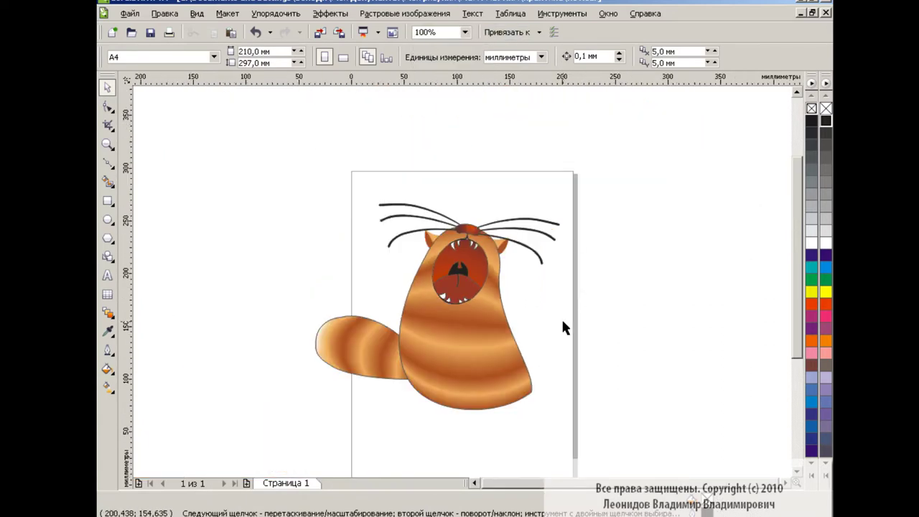
# Start a zigzag Polyline paw outline with finger points right of the cat
pyautogui.click(108, 163)
pyautogui.click(184, 234)
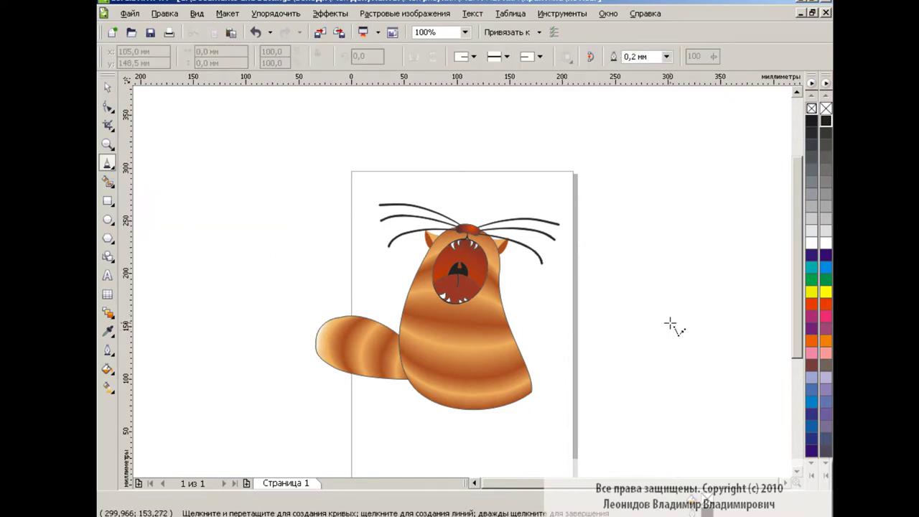
pyautogui.click(604, 293)
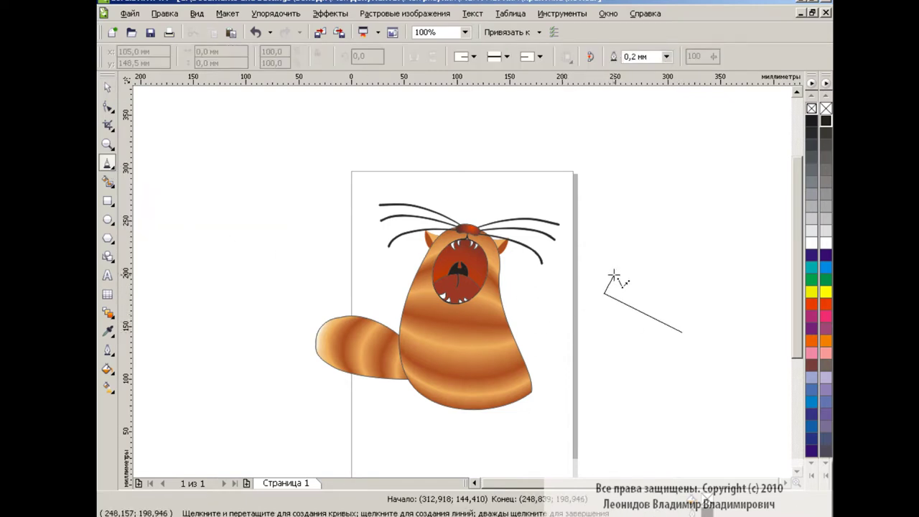
pyautogui.click(610, 262)
pyautogui.click(589, 277)
pyautogui.click(571, 260)
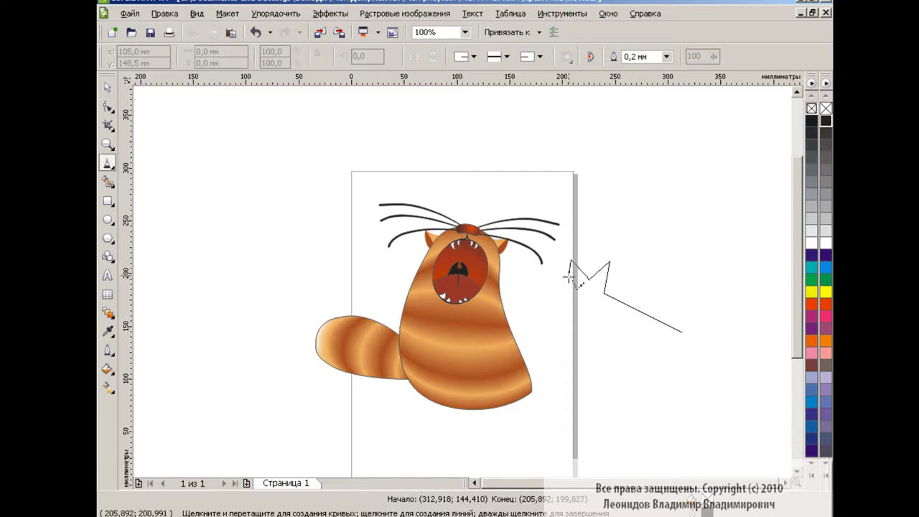
pyautogui.click(576, 285)
pyautogui.click(550, 285)
# Add the lower finger and arm points and close the paw outline
pyautogui.click(574, 295)
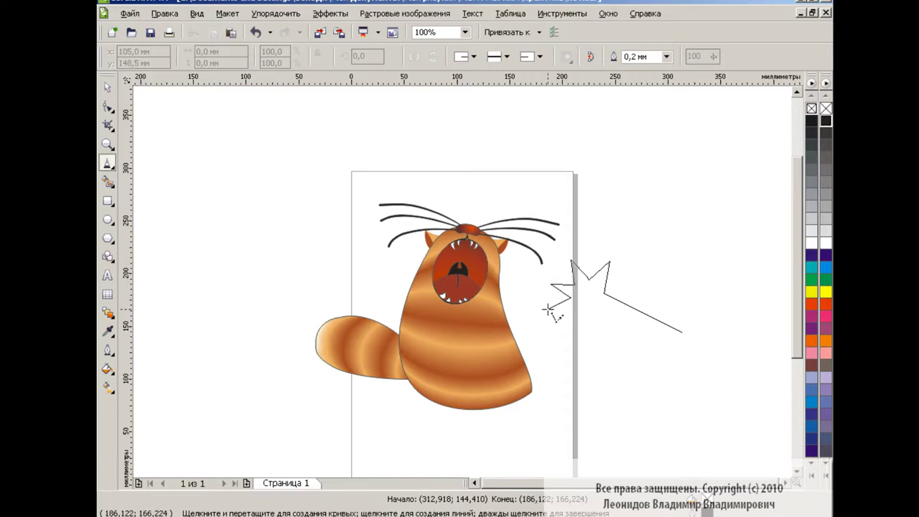
pyautogui.click(548, 310)
pyautogui.click(574, 310)
pyautogui.click(655, 370)
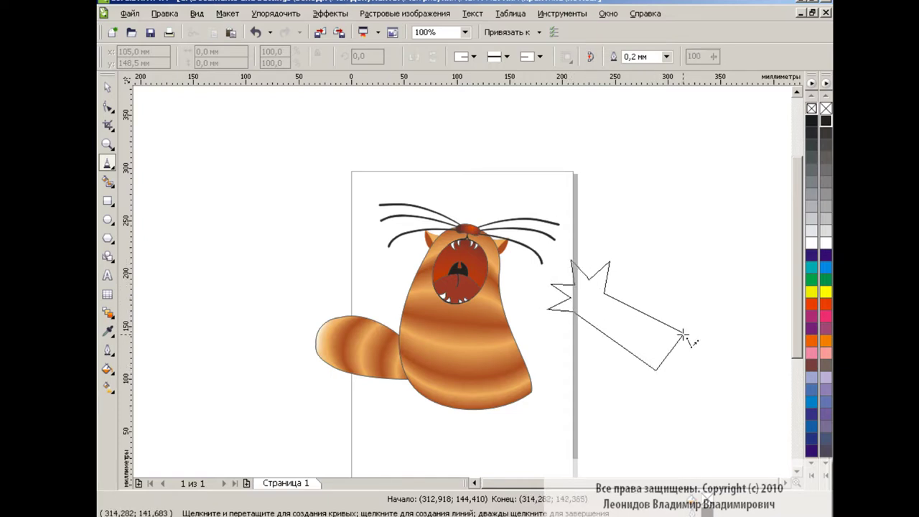
pyautogui.click(680, 332)
pyautogui.click(107, 106)
# Nudge a node, convert all the paw outline's segments to curves, and shift it right
pyautogui.click(579, 311)
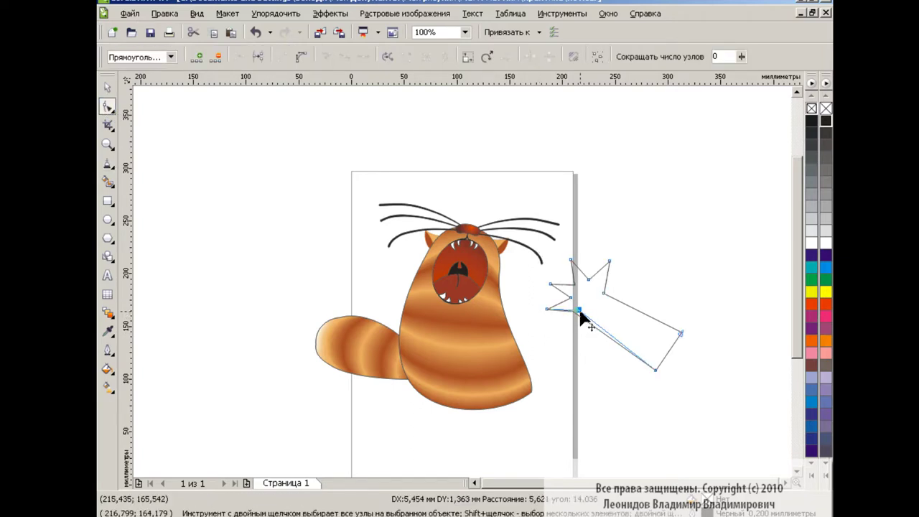
pyautogui.moveTo(579, 312); pyautogui.dragTo(590, 309)
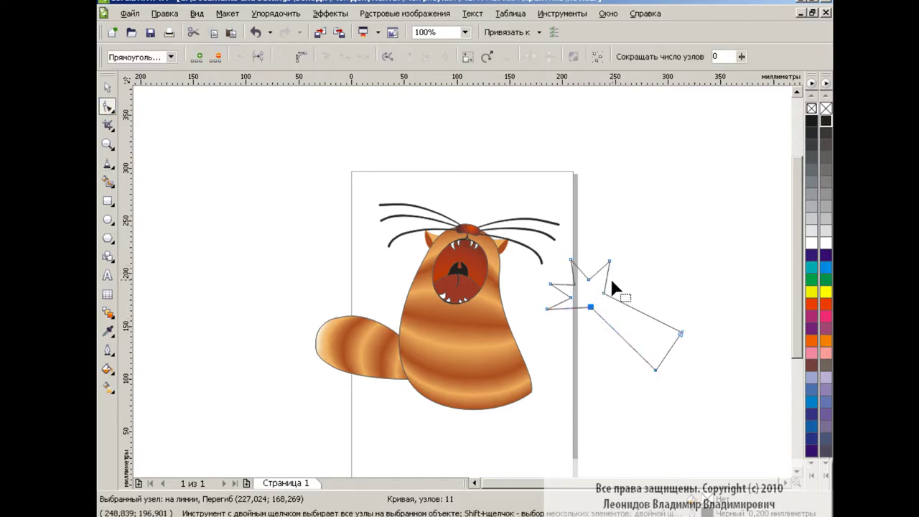
pyautogui.moveTo(513, 212); pyautogui.dragTo(714, 388)
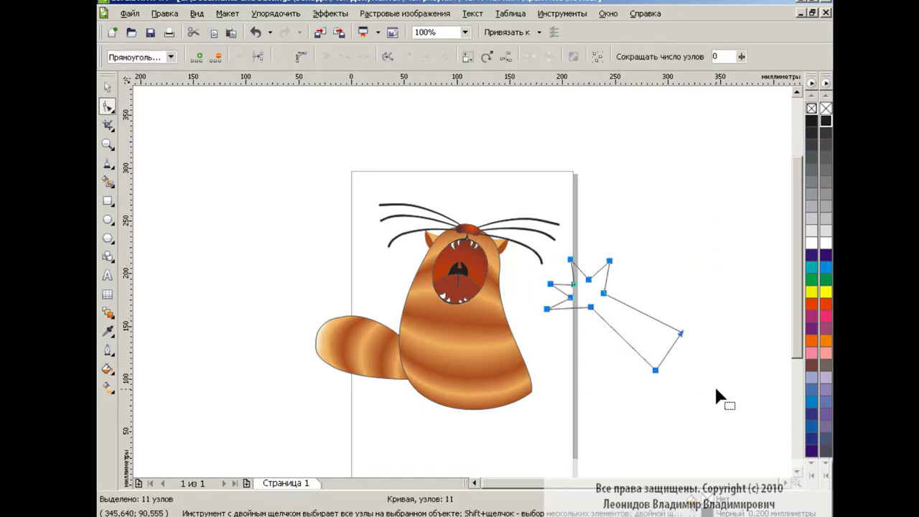
pyautogui.click(301, 56)
pyautogui.moveTo(682, 335); pyautogui.dragTo(724, 328)
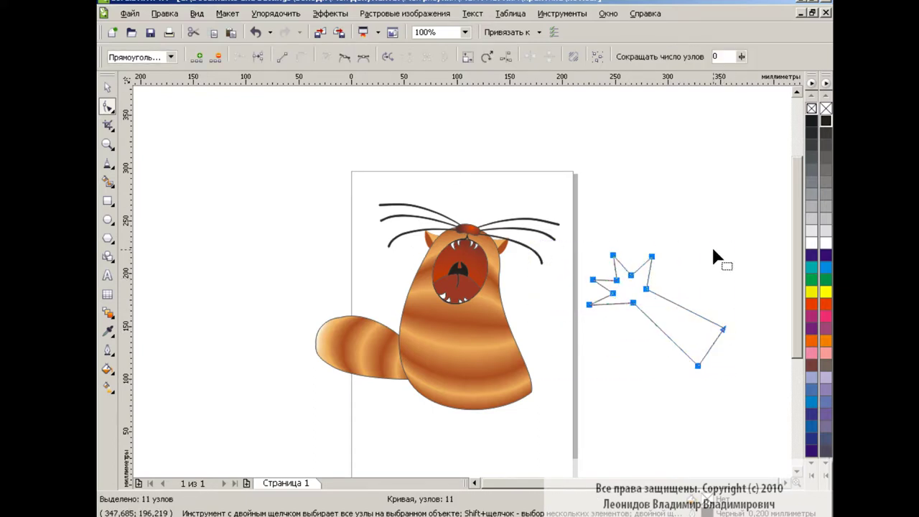
# Round the top and left fingers and bow the upper arm edge into smooth curves
pyautogui.click(651, 256)
pyautogui.moveTo(651, 257); pyautogui.dragTo(646, 283)
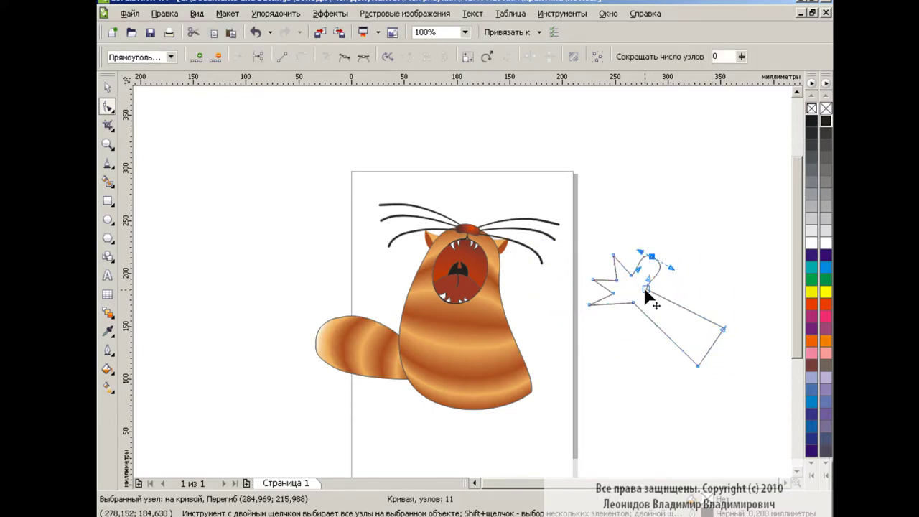
pyautogui.click(652, 260)
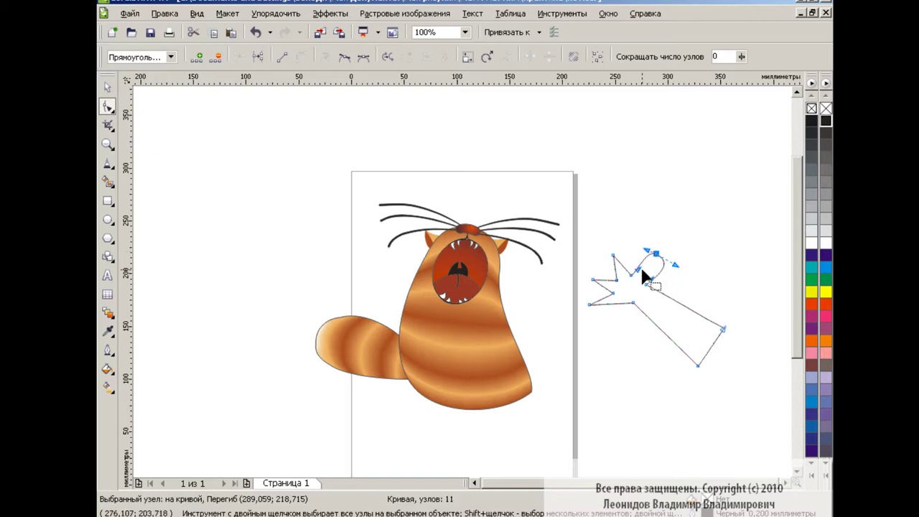
pyautogui.moveTo(642, 271)
pyautogui.mouseDown()
pyautogui.moveTo(657, 277)
pyautogui.moveTo(605, 259)
pyautogui.moveTo(592, 293)
pyautogui.moveTo(615, 297)
pyautogui.moveTo(589, 307)
pyautogui.moveTo(602, 324)
pyautogui.mouseUp()
pyautogui.click(634, 275)
pyautogui.click(613, 257)
pyautogui.click(592, 280)
pyautogui.click(615, 294)
pyautogui.click(590, 305)
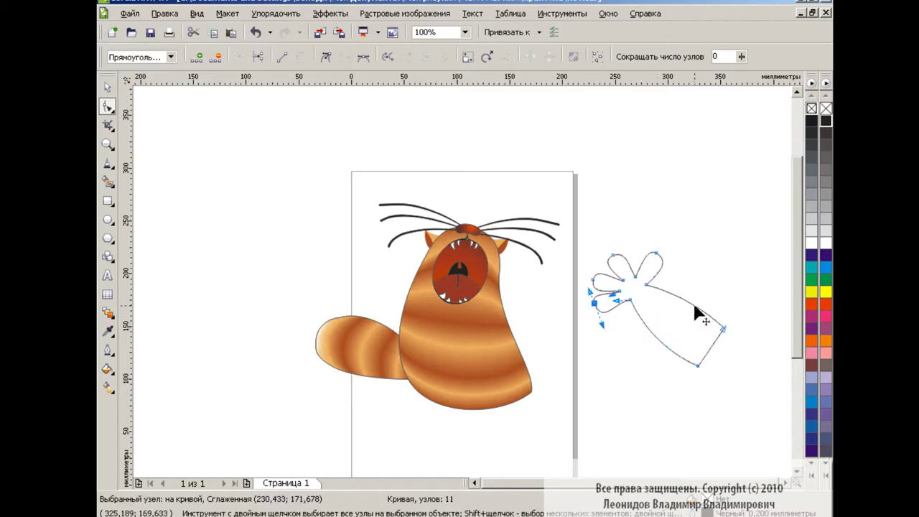
pyautogui.moveTo(698, 315)
pyautogui.mouseDown()
pyautogui.moveTo(695, 325)
pyautogui.moveTo(387, 292)
pyautogui.moveTo(642, 295)
pyautogui.mouseUp()
pyautogui.click(108, 87)
pyautogui.click(689, 424)
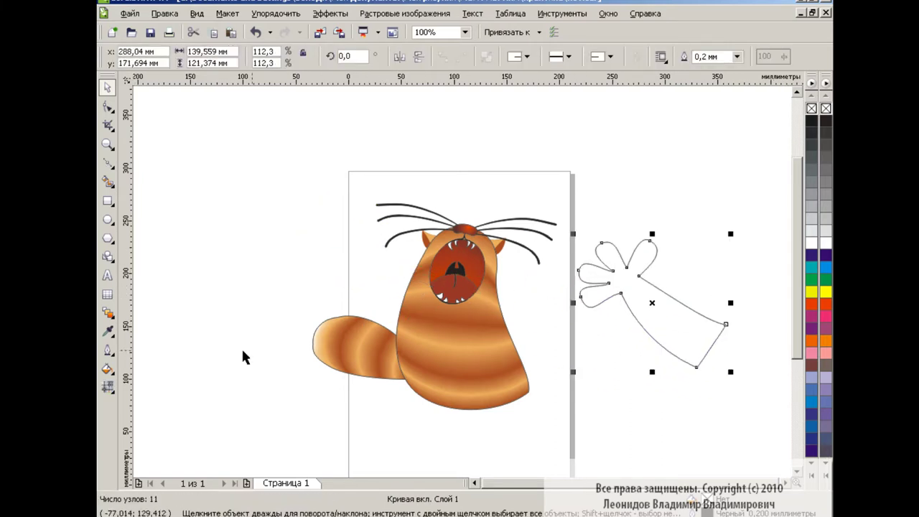
# Give the hand a custom-blend fountain fill with a copper CMYK end colour
pyautogui.click(107, 369)
pyautogui.click(154, 389)
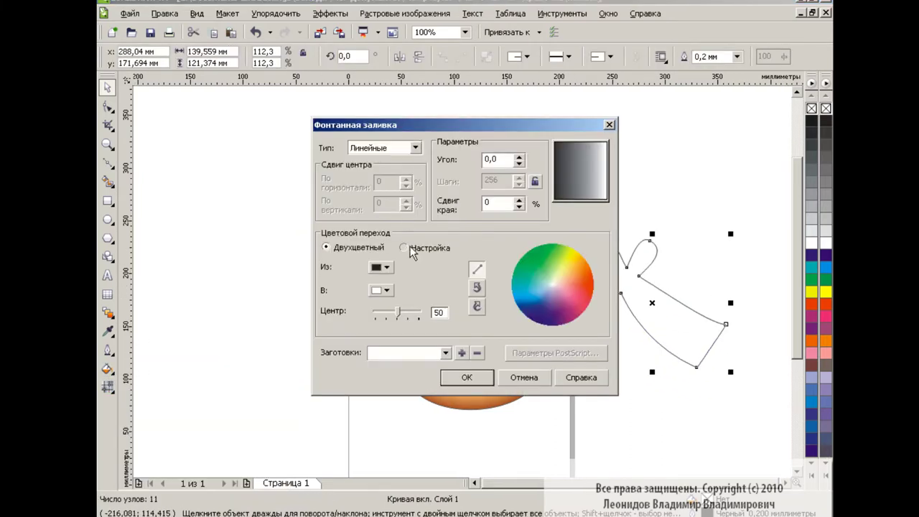
pyautogui.click(406, 247)
pyautogui.click(497, 292)
pyautogui.click(556, 328)
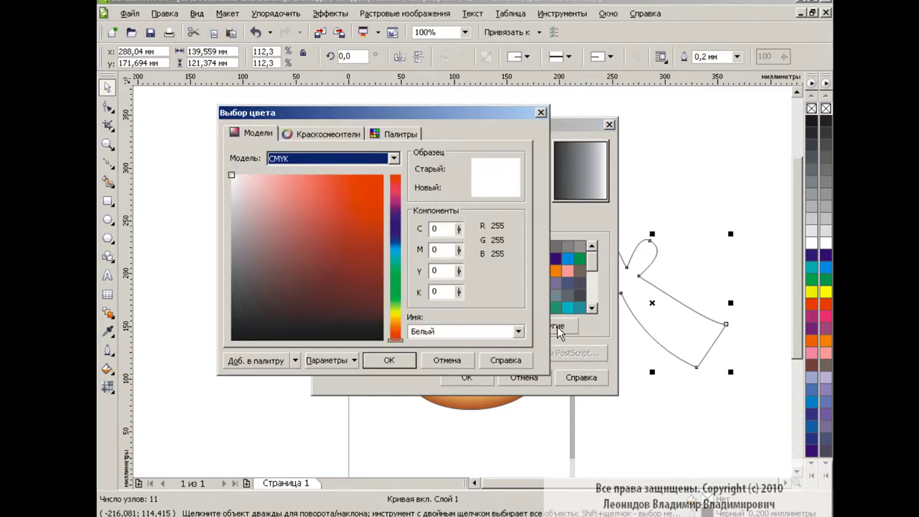
pyautogui.click(433, 228)
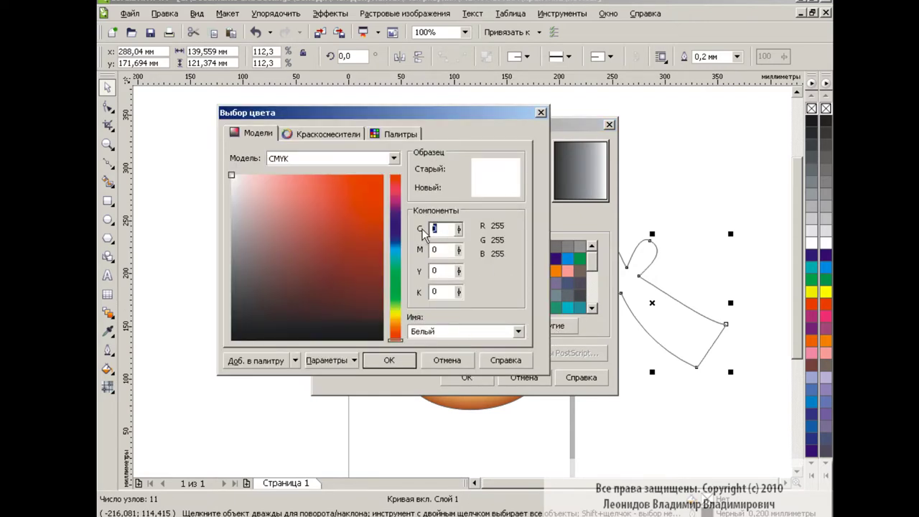
pyautogui.write('27')
pyautogui.click(447, 251)
pyautogui.write('85')
pyautogui.press('Tab')
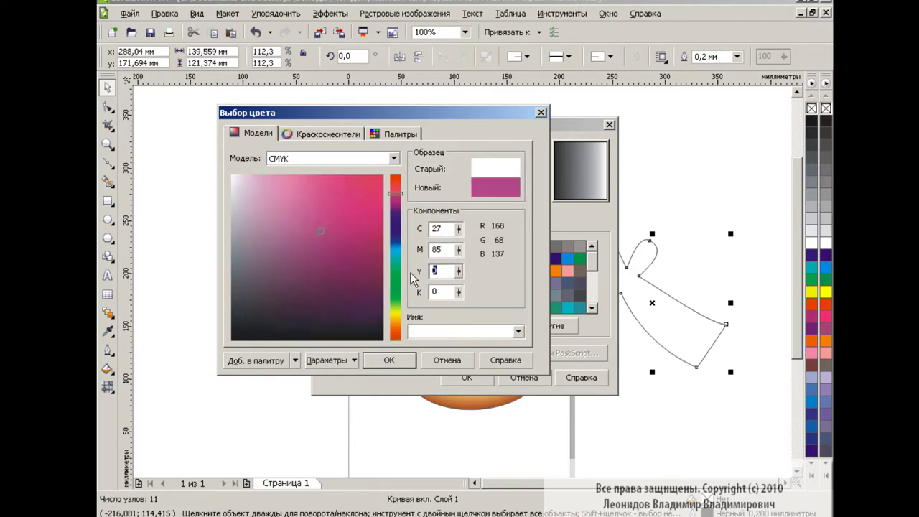
pyautogui.write('98')
pyautogui.click(442, 292)
pyautogui.click(392, 365)
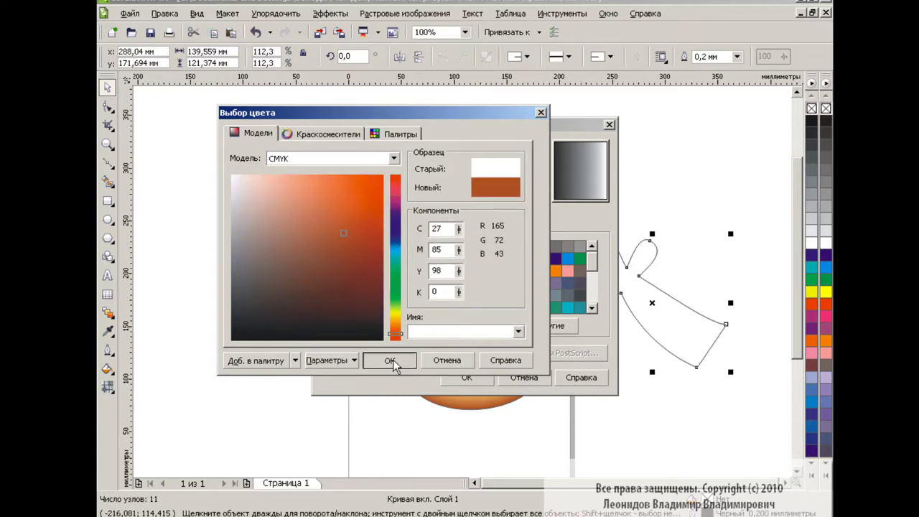
# Set the gradient's start colour to a copper CMYK value
pyautogui.click(329, 287)
pyautogui.click(558, 321)
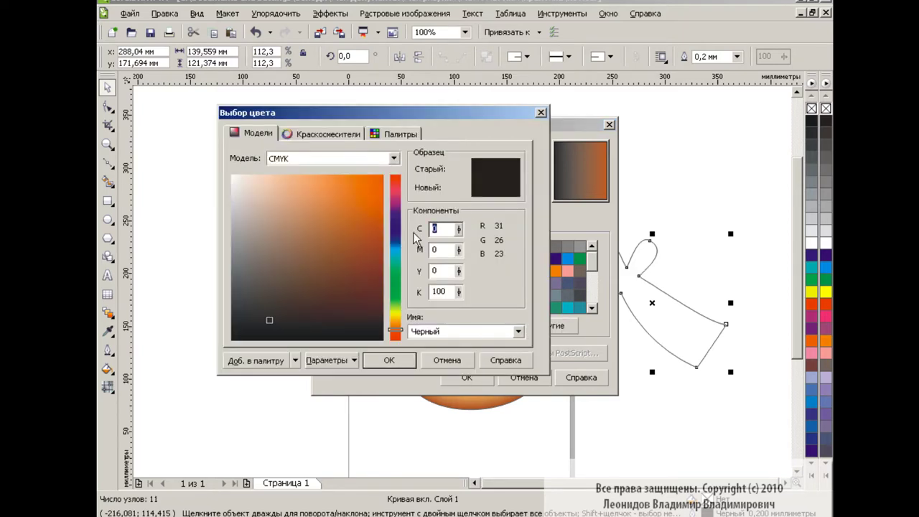
pyautogui.click(439, 249)
pyautogui.write('85')
pyautogui.press('Tab')
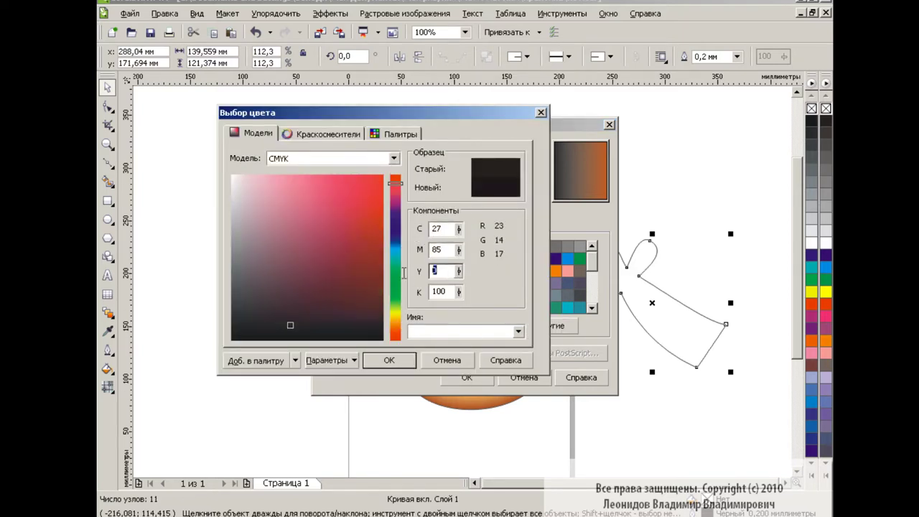
pyautogui.write('98')
pyautogui.click(440, 292)
pyautogui.click(389, 360)
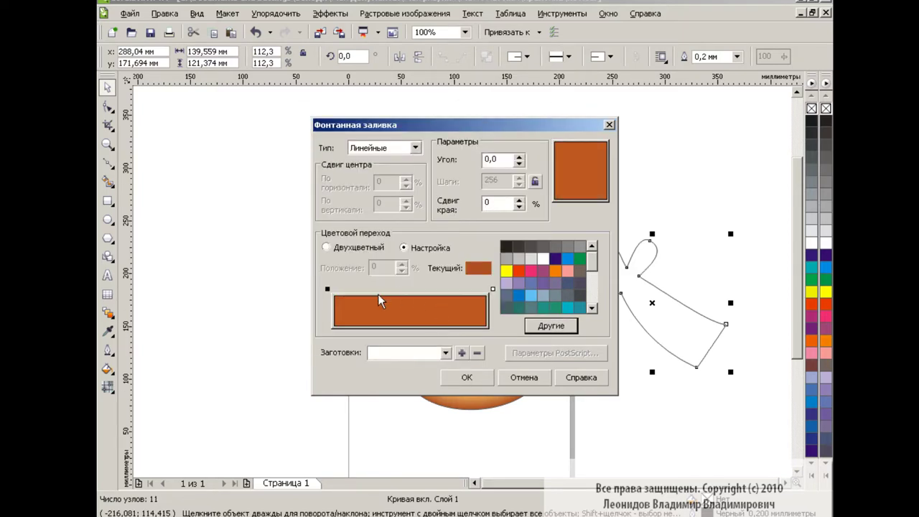
# Add a light orange highlight stop at the middle of the gradient
pyautogui.moveTo(373, 294); pyautogui.dragTo(410, 292)
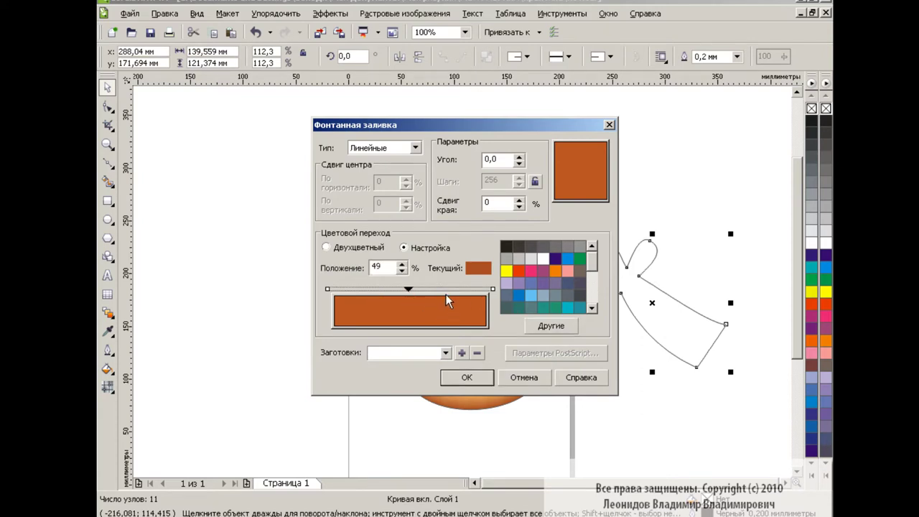
pyautogui.click(550, 325)
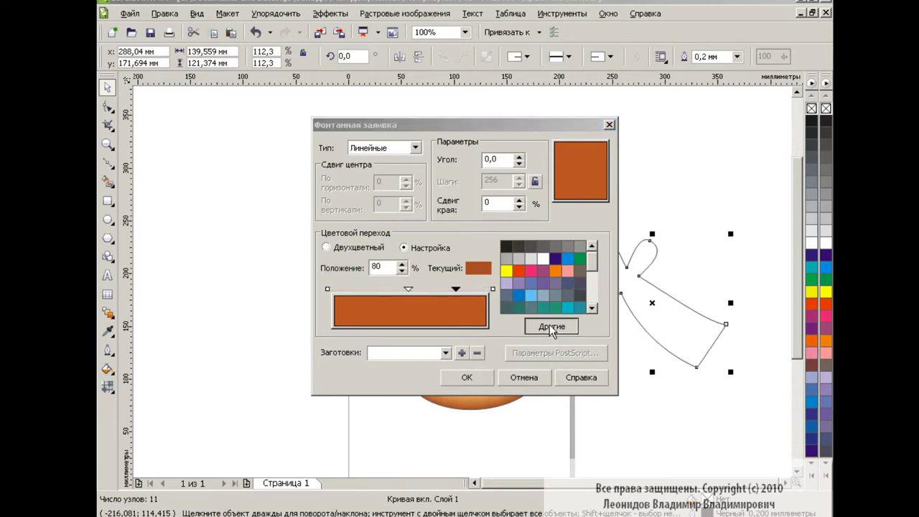
pyautogui.moveTo(445, 229); pyautogui.dragTo(419, 233)
pyautogui.press('Tab')
pyautogui.write('3')
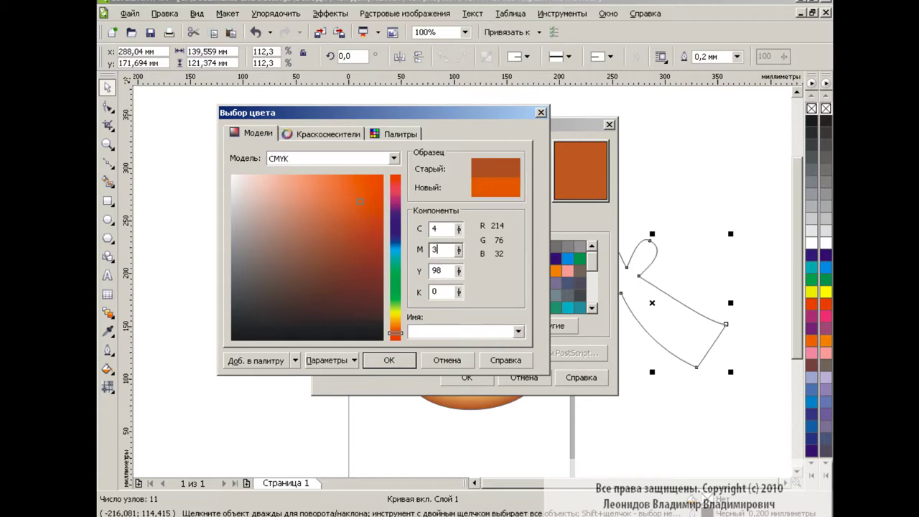
pyautogui.press('Tab')
pyautogui.write('0')
pyautogui.press('Tab')
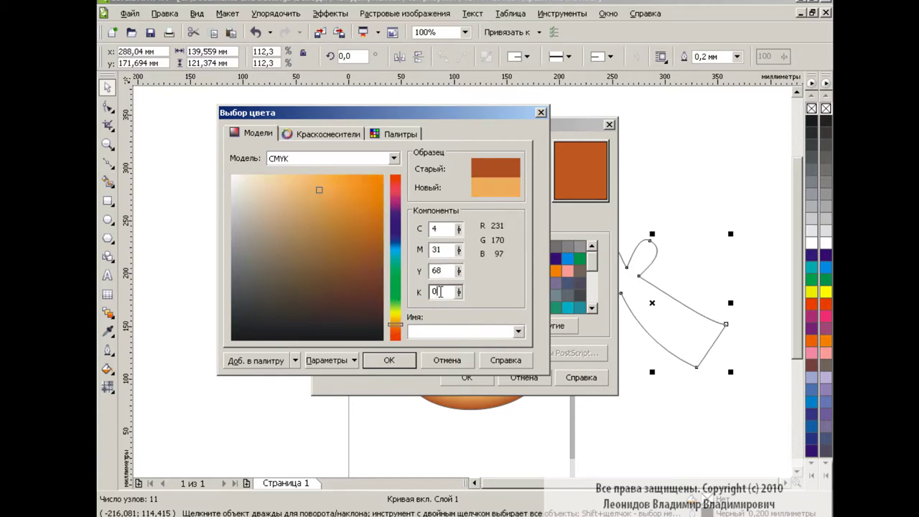
pyautogui.click(389, 360)
# Add a yellow-orange stop, apply the copper gradient, and place a mesh grid on the hand
pyautogui.click(550, 326)
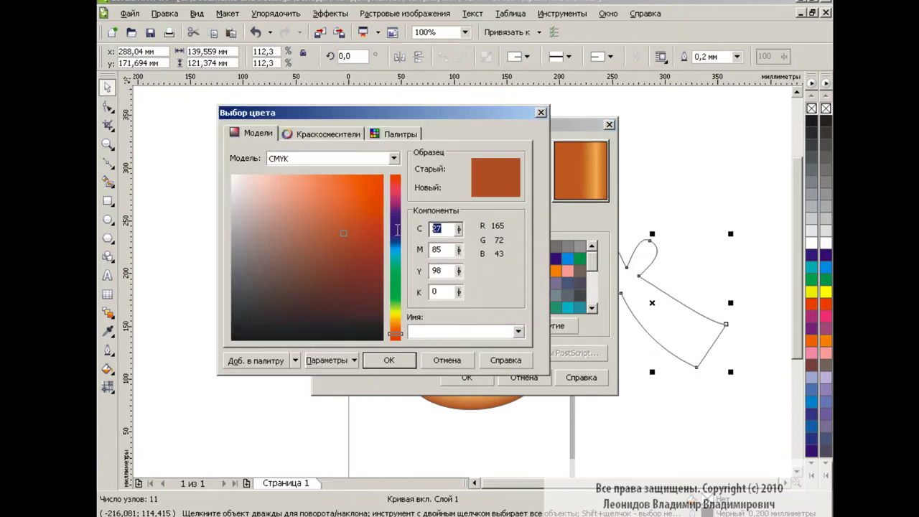
pyautogui.write('4')
pyautogui.click(445, 249)
pyautogui.press('Tab')
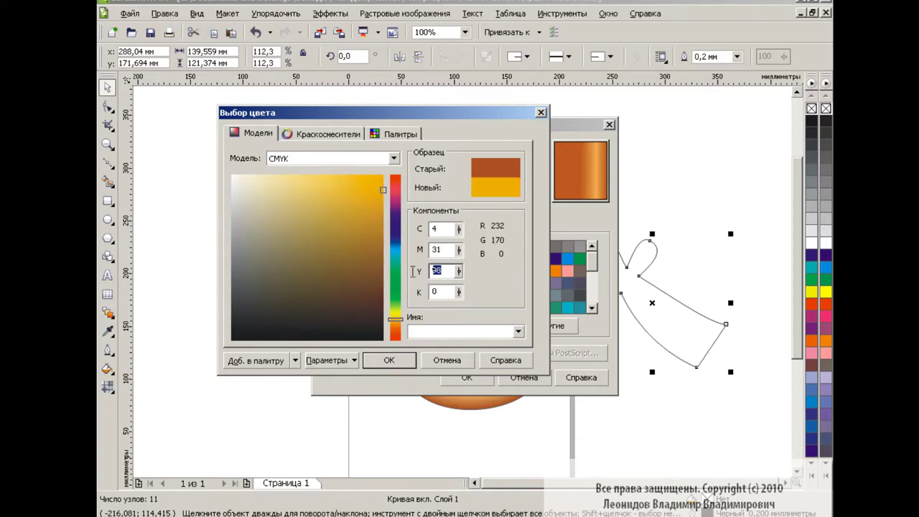
pyautogui.write('68')
pyautogui.click(409, 359)
pyautogui.click(467, 376)
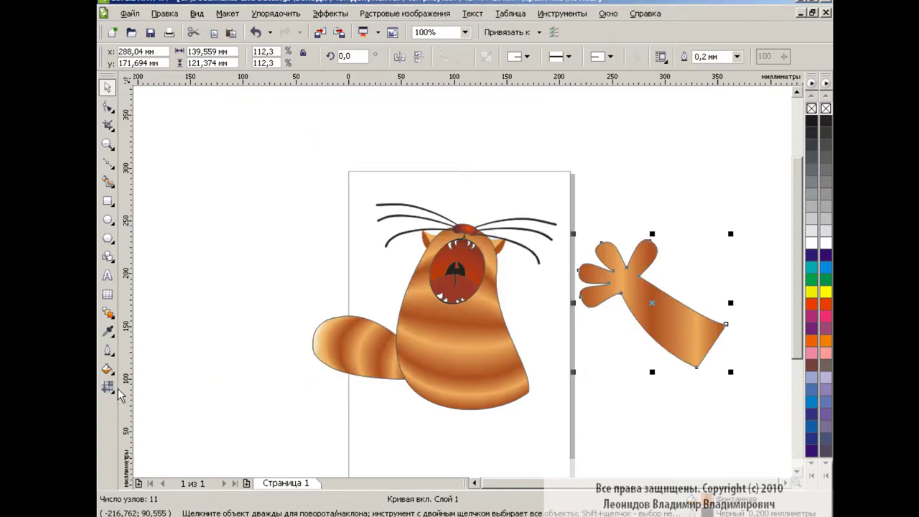
pyautogui.click(107, 387)
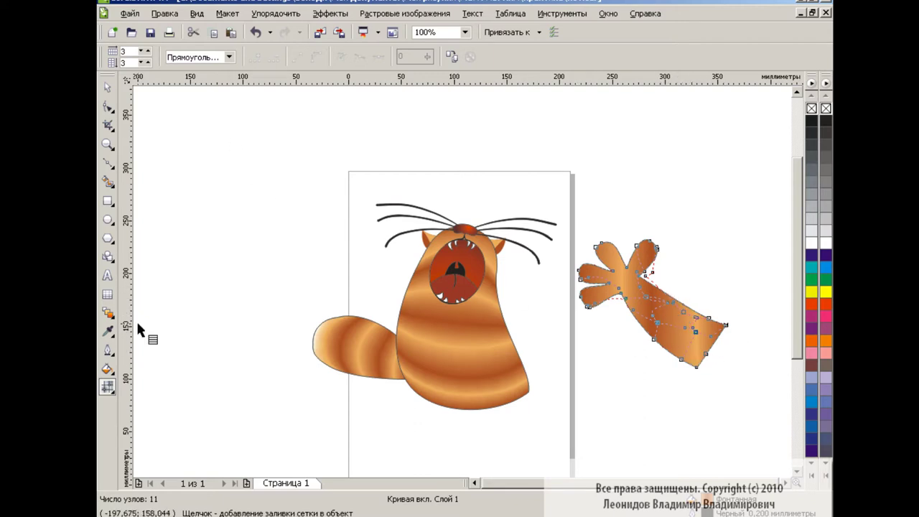
# Angle the arm's linear gradient diagonally from the paw down to the arm's lower edge
pyautogui.click(107, 386)
pyautogui.click(172, 387)
pyautogui.moveTo(586, 304); pyautogui.dragTo(621, 275)
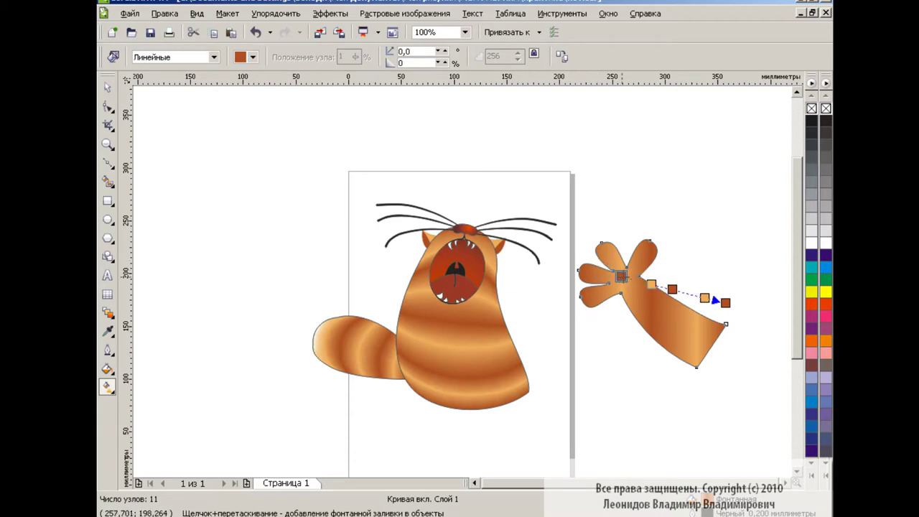
pyautogui.moveTo(725, 302); pyautogui.dragTo(718, 355)
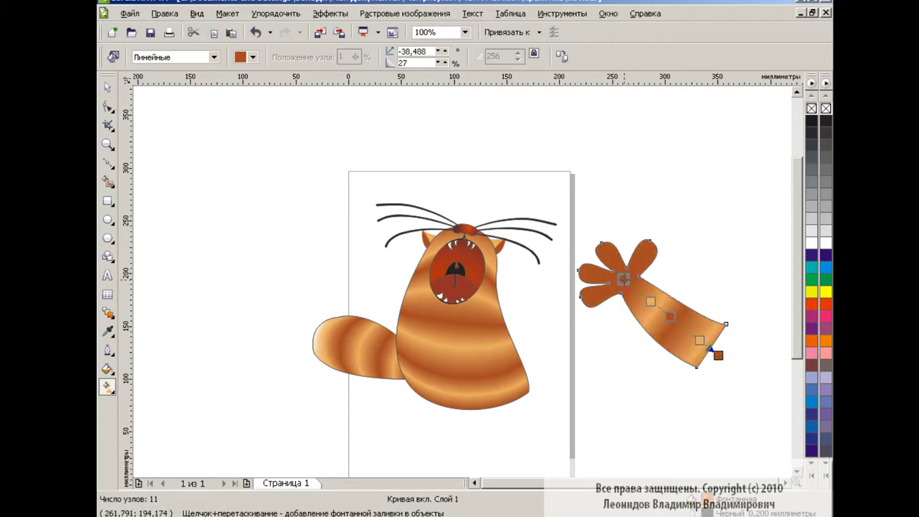
pyautogui.click(108, 87)
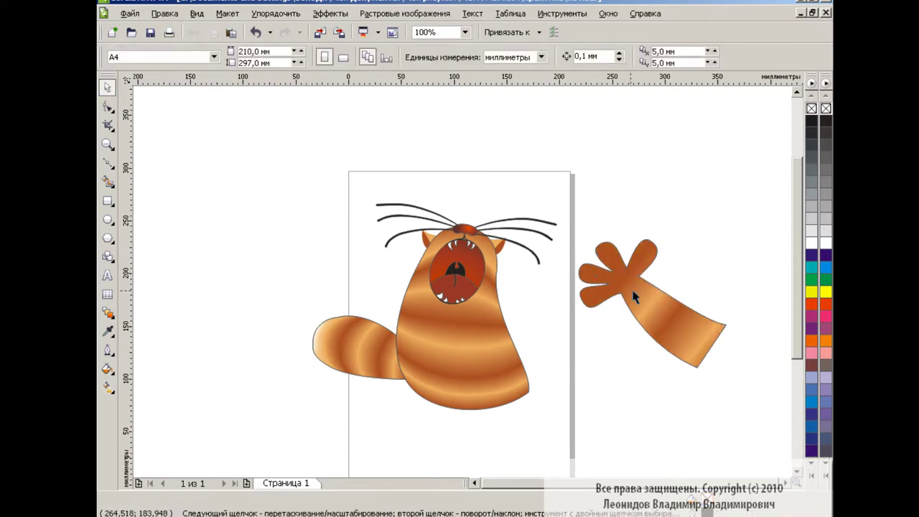
# Draw a small curved claw above the paw's top finger with the Bezier tool
pyautogui.click(108, 163)
pyautogui.click(648, 247)
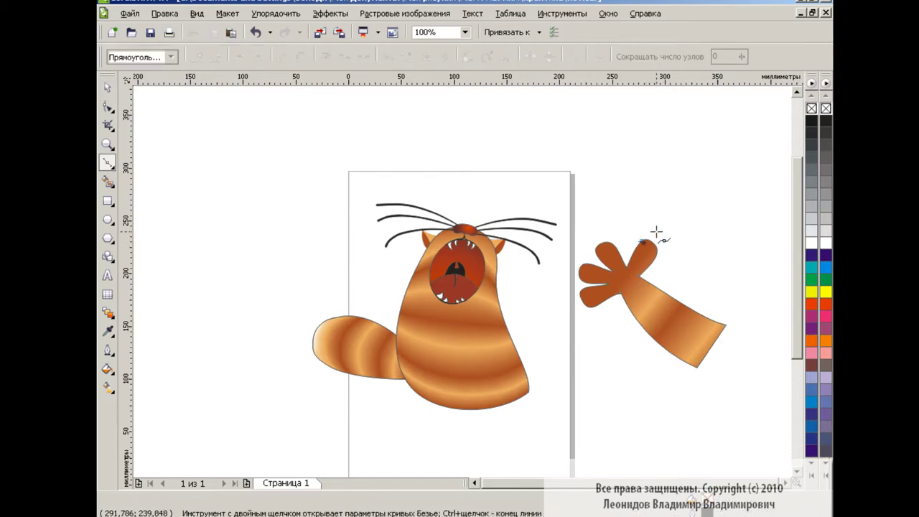
pyautogui.moveTo(651, 236); pyautogui.dragTo(652, 208)
pyautogui.moveTo(646, 248)
pyautogui.mouseDown()
pyautogui.moveTo(661, 246)
pyautogui.moveTo(638, 235)
pyautogui.mouseUp()
pyautogui.press('space')
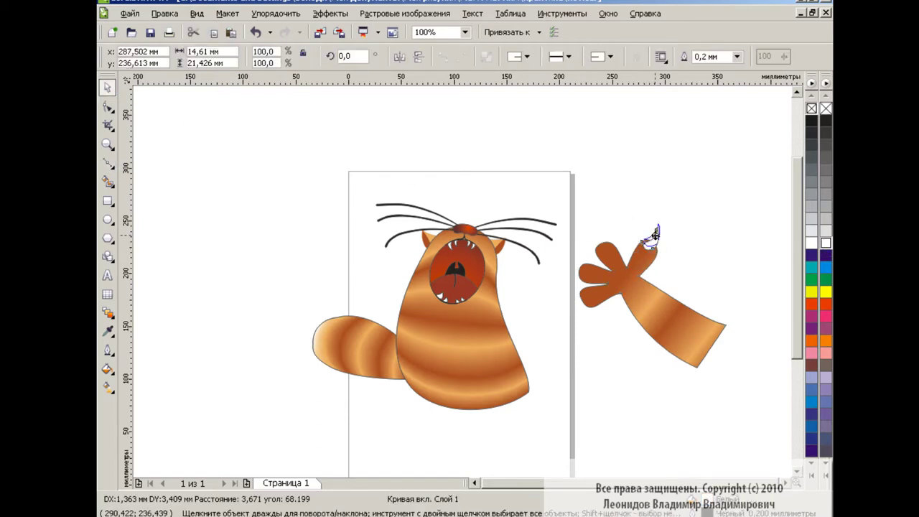
# Rotate the claw onto the fingertip and place a slightly smaller copy on the left finger
pyautogui.click(668, 218)
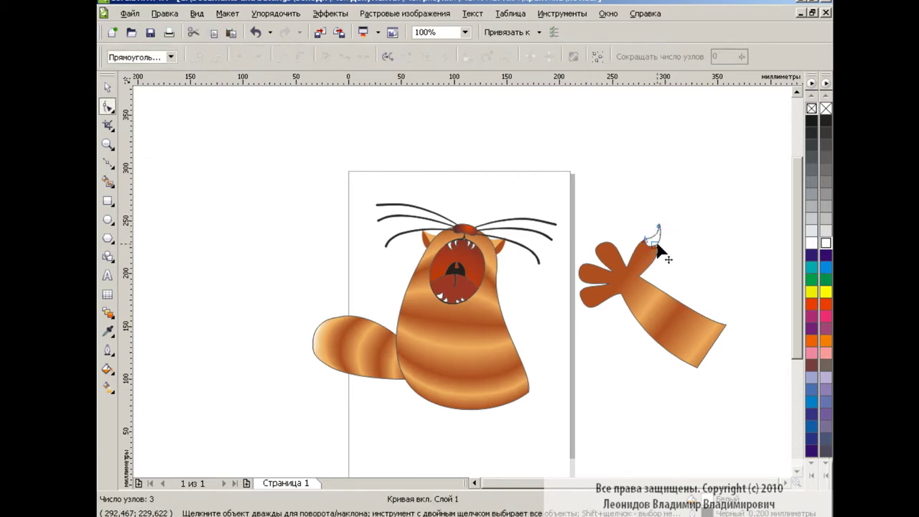
pyautogui.click(658, 238)
pyautogui.click(658, 238)
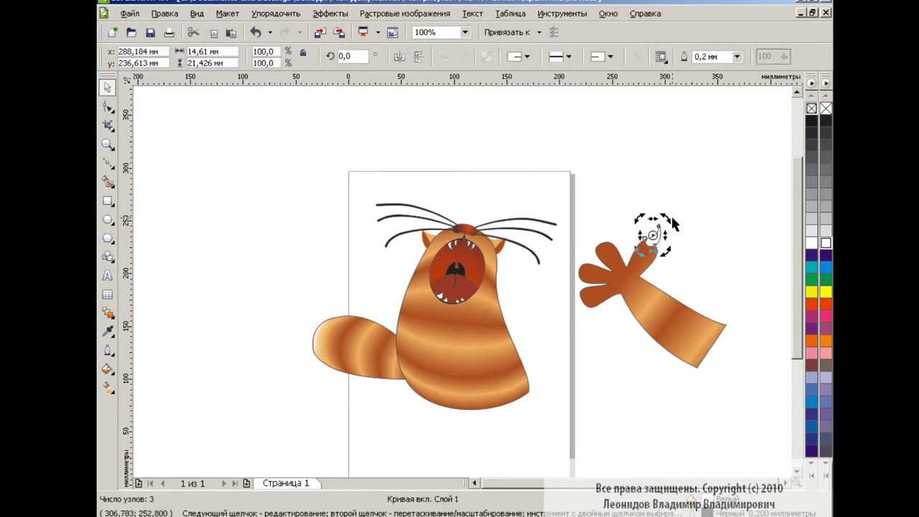
pyautogui.moveTo(660, 208)
pyautogui.mouseDown()
pyautogui.moveTo(666, 232)
pyautogui.moveTo(610, 217)
pyautogui.mouseUp()
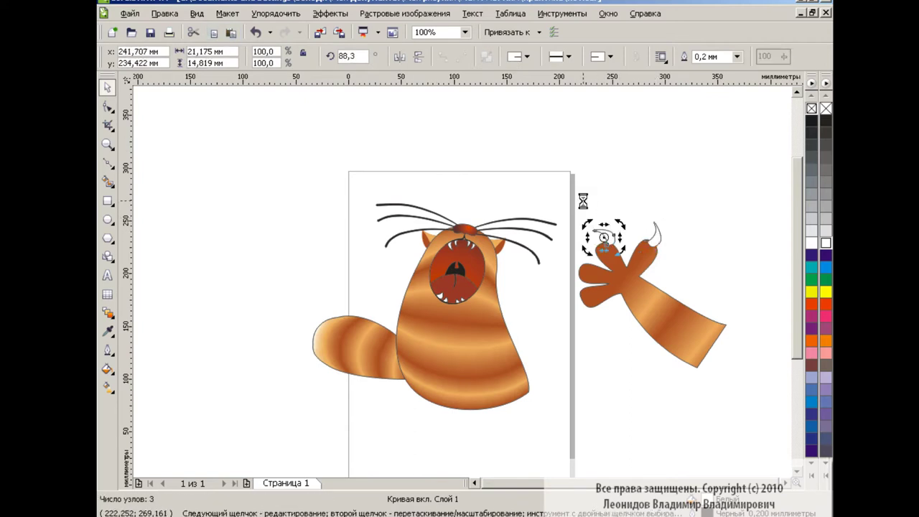
pyautogui.click(621, 228)
pyautogui.click(604, 239)
pyautogui.click(622, 229)
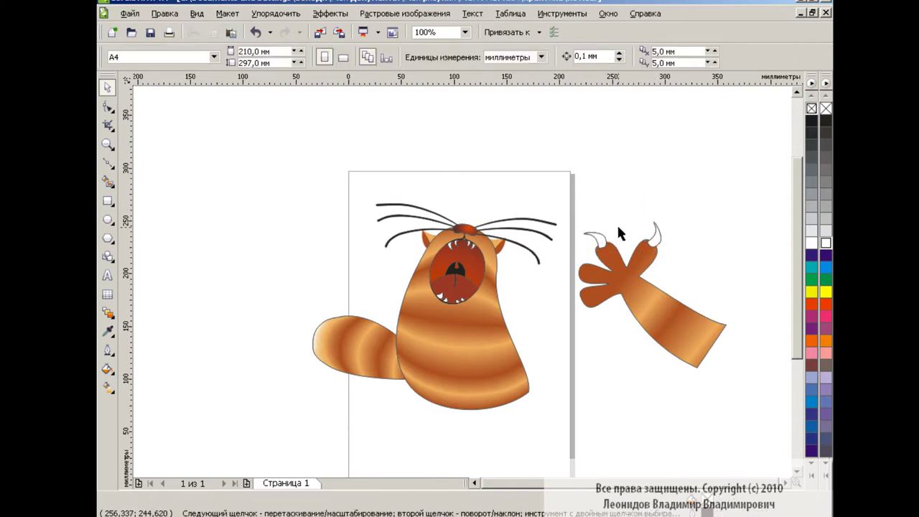
pyautogui.click(602, 237)
pyautogui.moveTo(607, 224)
pyautogui.mouseDown()
pyautogui.moveTo(611, 231)
pyautogui.moveTo(576, 269)
pyautogui.moveTo(550, 259)
pyautogui.mouseUp()
pyautogui.click(625, 221)
# Add a rotated claw copy to the lower finger and marquee-select the whole clawed paw
pyautogui.click(592, 238)
pyautogui.click(574, 270)
pyautogui.click(566, 312)
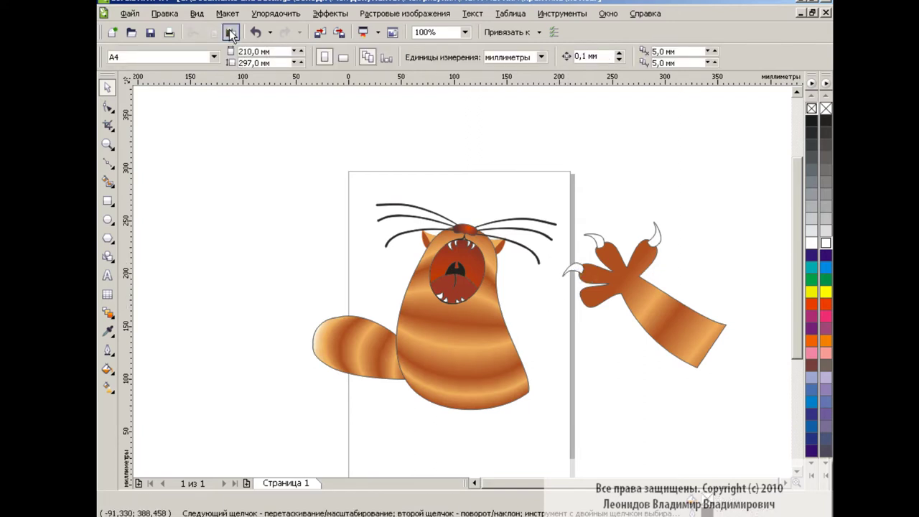
pyautogui.click(594, 242)
pyautogui.click(594, 241)
pyautogui.moveTo(562, 294); pyautogui.dragTo(585, 315)
pyautogui.click(575, 303)
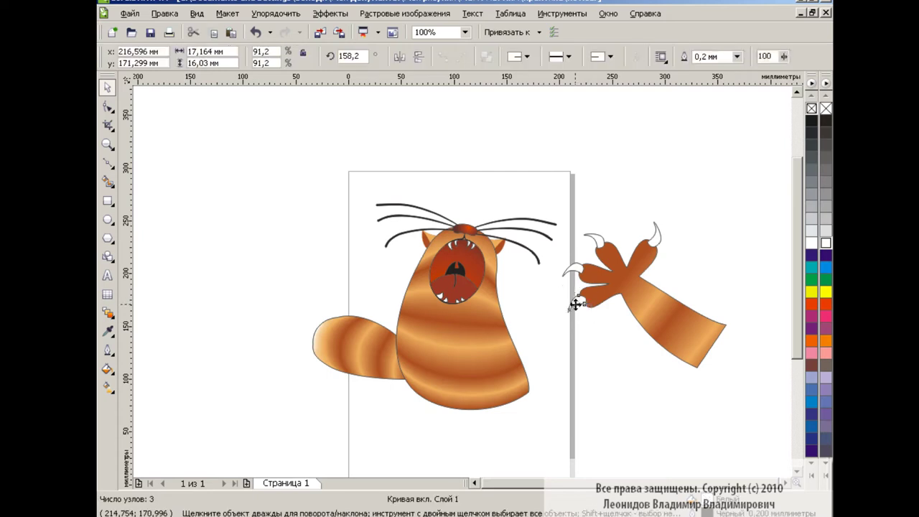
pyautogui.moveTo(575, 300); pyautogui.dragTo(578, 303)
pyautogui.click(732, 229)
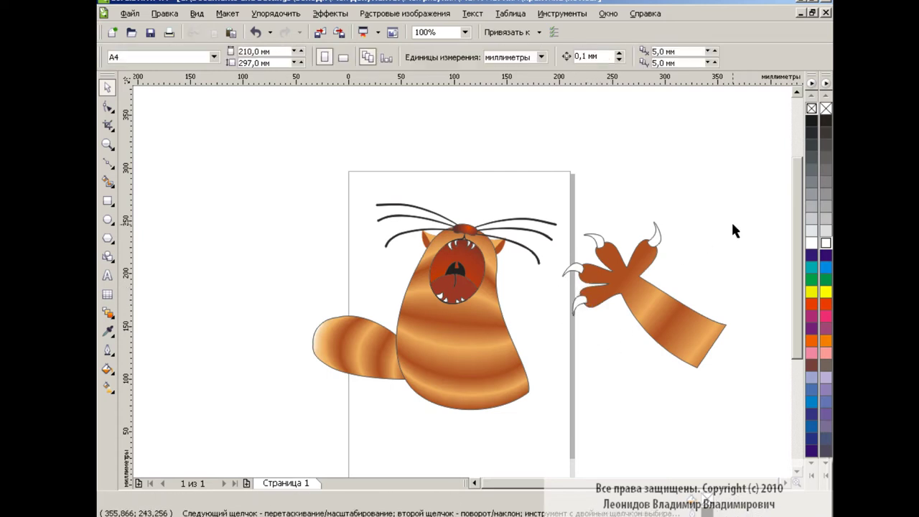
pyautogui.moveTo(765, 183); pyautogui.dragTo(628, 301)
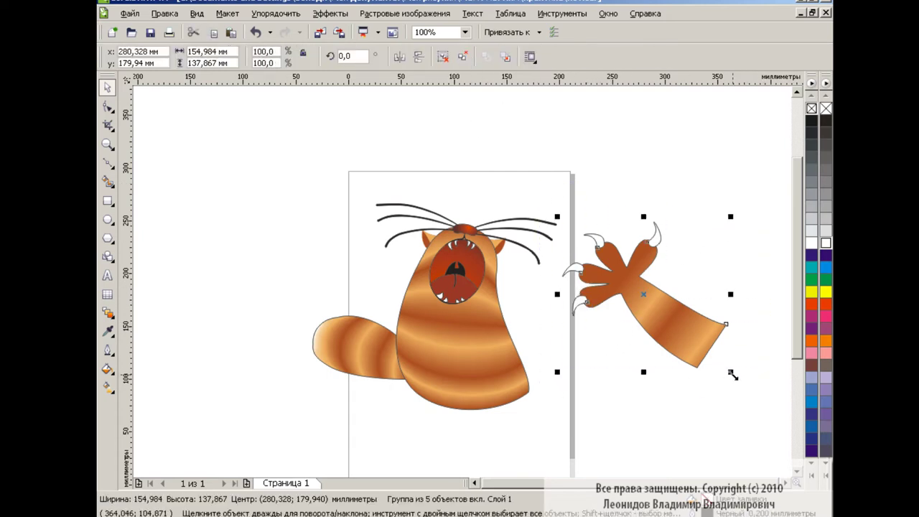
# Shrink the paw group to about 44.6%, place it on the cat's left, and add a mirrored copy on the right
pyautogui.moveTo(728, 369); pyautogui.dragTo(650, 294)
pyautogui.moveTo(607, 261); pyautogui.dragTo(382, 279)
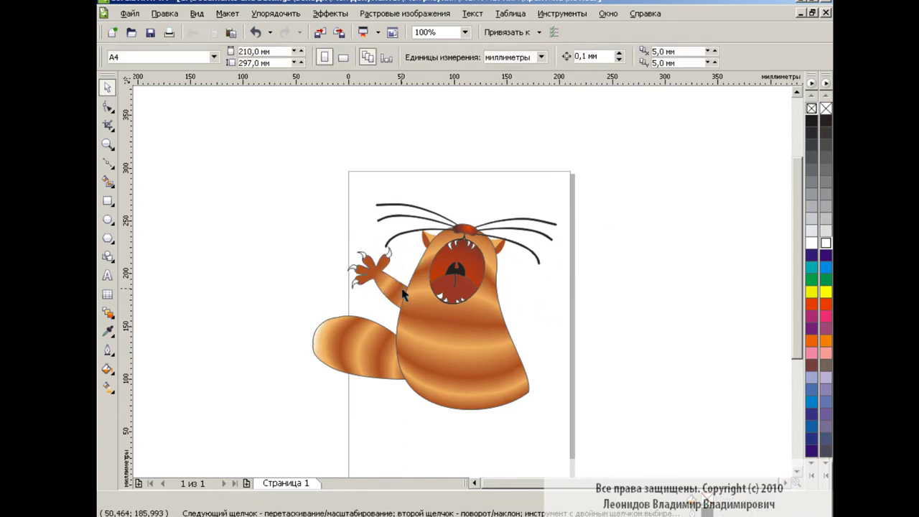
pyautogui.click(230, 33)
pyautogui.click(399, 56)
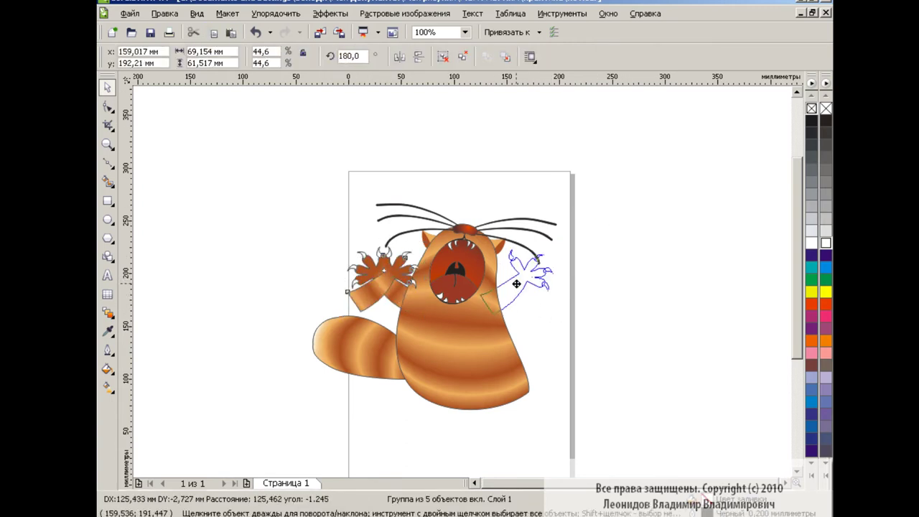
pyautogui.moveTo(374, 278); pyautogui.dragTo(508, 283)
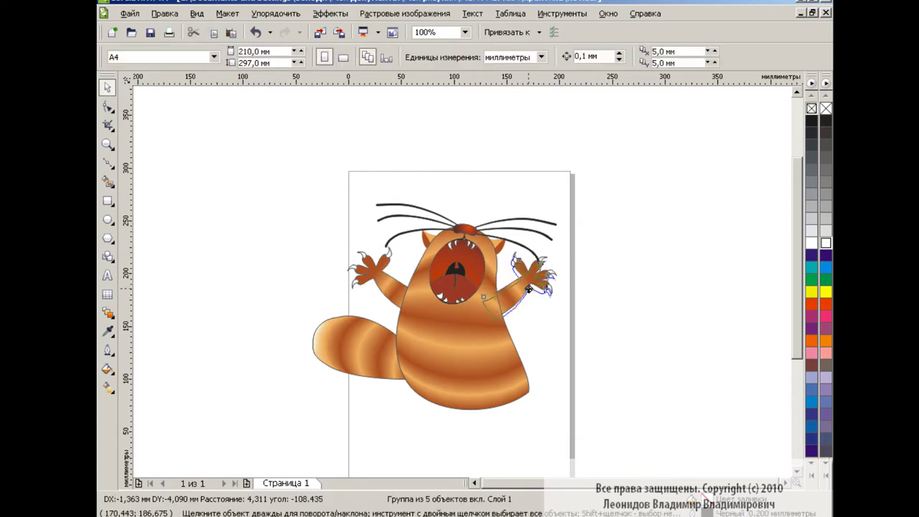
pyautogui.click(395, 296)
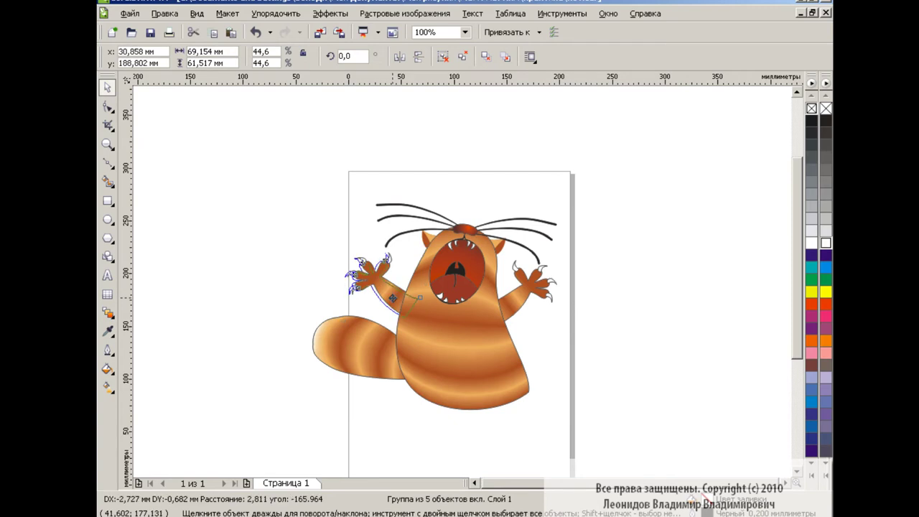
pyautogui.click(631, 322)
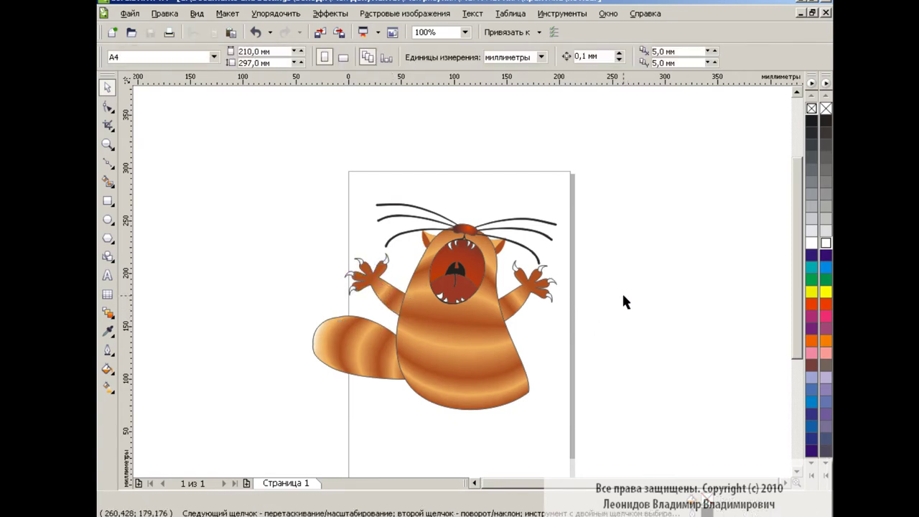
pyautogui.moveTo(798, 216); pyautogui.dragTo(789, 264)
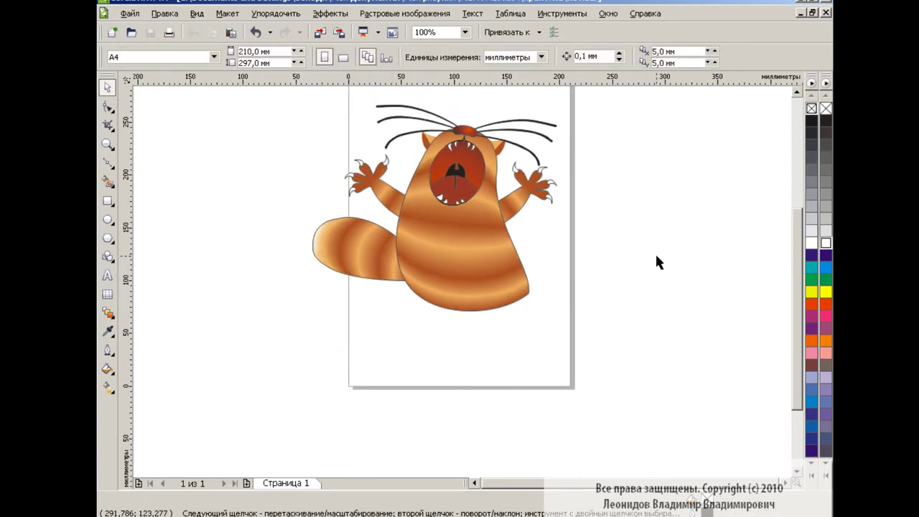
# Draw a closed polyline foot outline with toe points below the cat
pyautogui.click(108, 163)
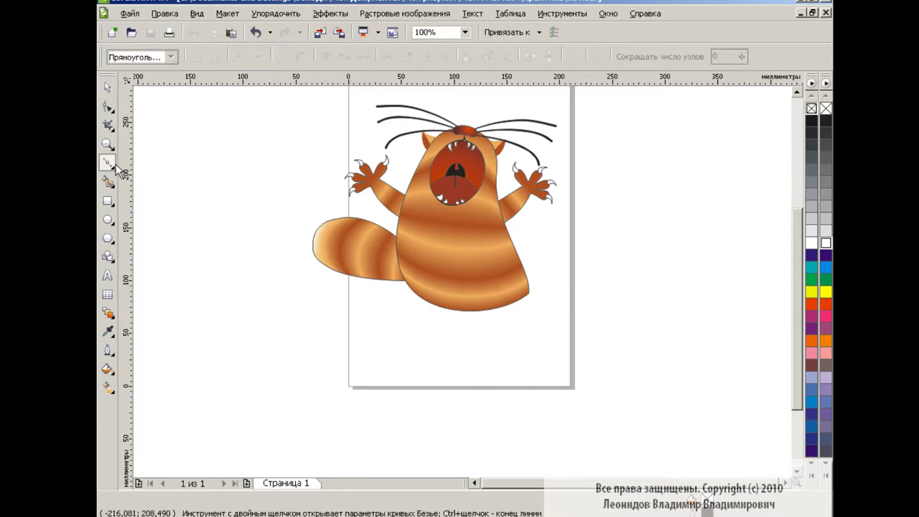
pyautogui.click(164, 234)
pyautogui.moveTo(409, 316)
pyautogui.mouseDown()
pyautogui.moveTo(403, 362)
pyautogui.moveTo(388, 377)
pyautogui.mouseUp()
pyautogui.click(385, 377)
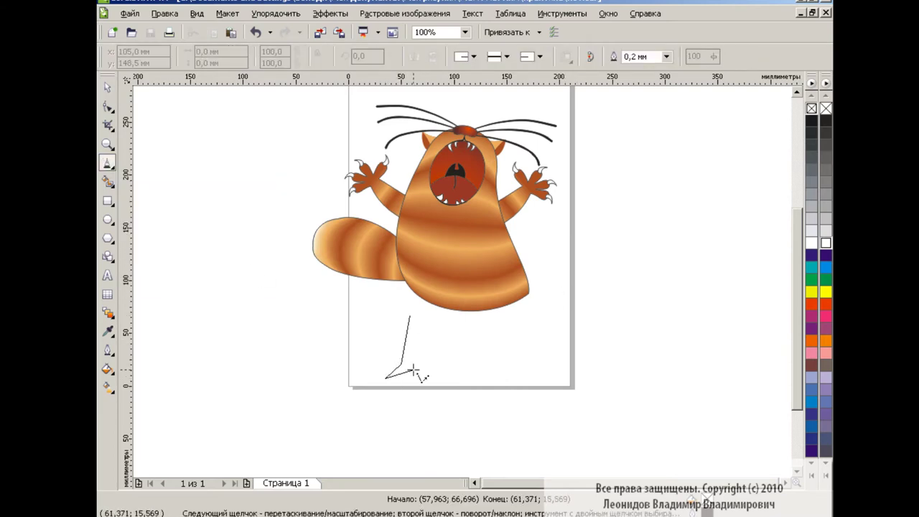
pyautogui.click(417, 384)
pyautogui.click(424, 366)
pyautogui.click(439, 379)
pyautogui.click(450, 382)
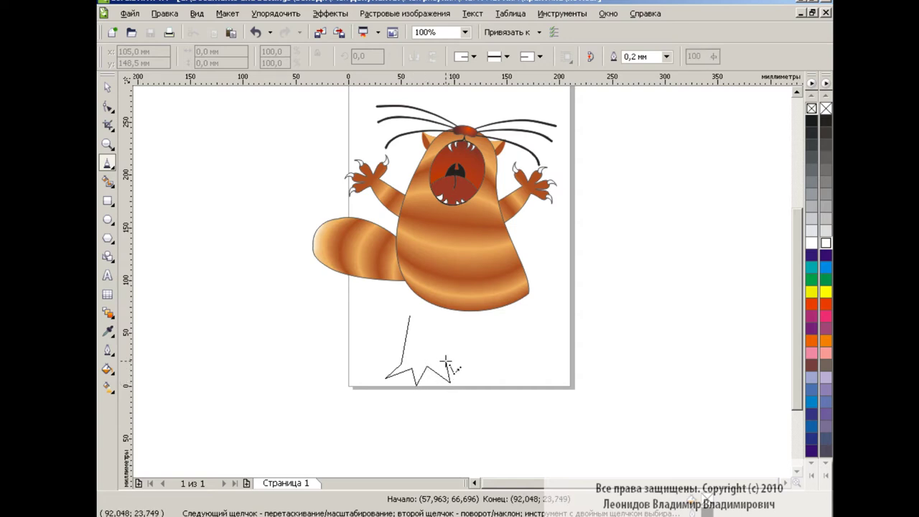
pyautogui.click(410, 316)
# Reshape the outline's nodes, add a ninth node, and enlarge it beside the page
pyautogui.press('F10')
pyautogui.moveTo(409, 318)
pyautogui.mouseDown()
pyautogui.moveTo(393, 314)
pyautogui.moveTo(456, 325)
pyautogui.mouseUp()
pyautogui.moveTo(416, 384); pyautogui.dragTo(413, 369)
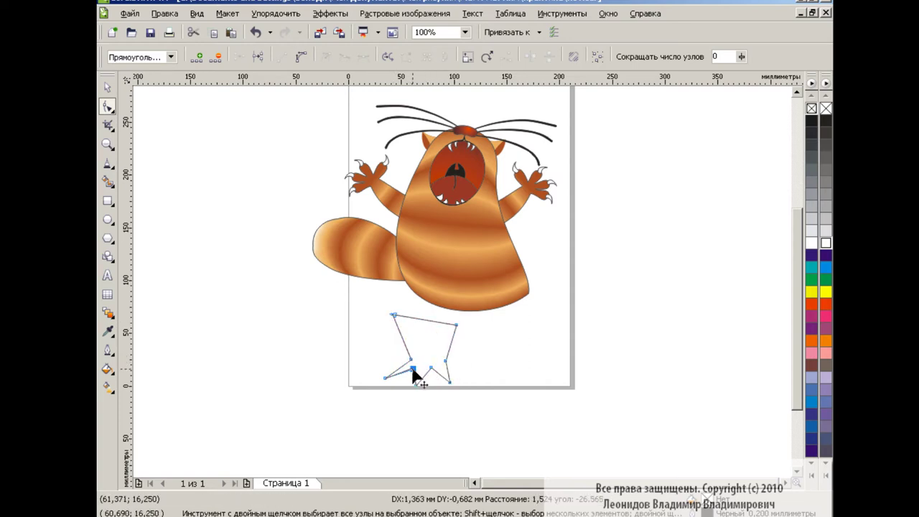
pyautogui.doubleClick(441, 361)
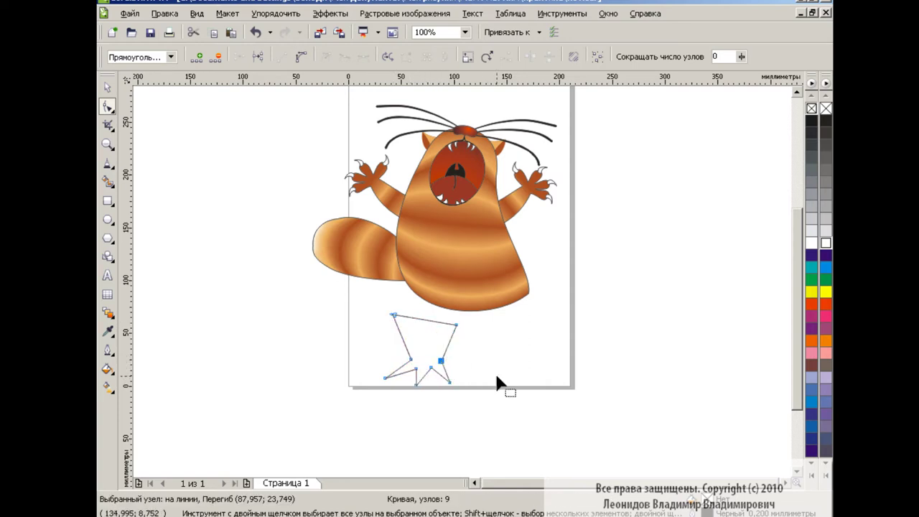
pyautogui.click(108, 88)
pyautogui.moveTo(460, 309)
pyautogui.mouseDown()
pyautogui.moveTo(564, 207)
pyautogui.moveTo(661, 330)
pyautogui.mouseUp()
# Convert the outline's edges to curves and bow the left, top, right and lower-left edges
pyautogui.press('F10')
pyautogui.hotkey('ctrl', 'a')
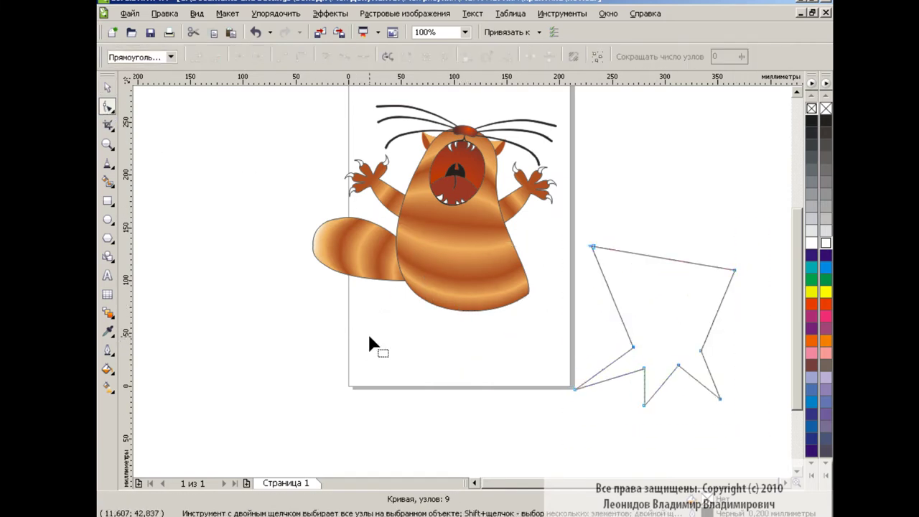
pyautogui.click(603, 276)
pyautogui.moveTo(603, 277); pyautogui.dragTo(615, 330)
pyautogui.moveTo(660, 258)
pyautogui.mouseDown()
pyautogui.moveTo(712, 319)
pyautogui.moveTo(715, 311)
pyautogui.mouseUp()
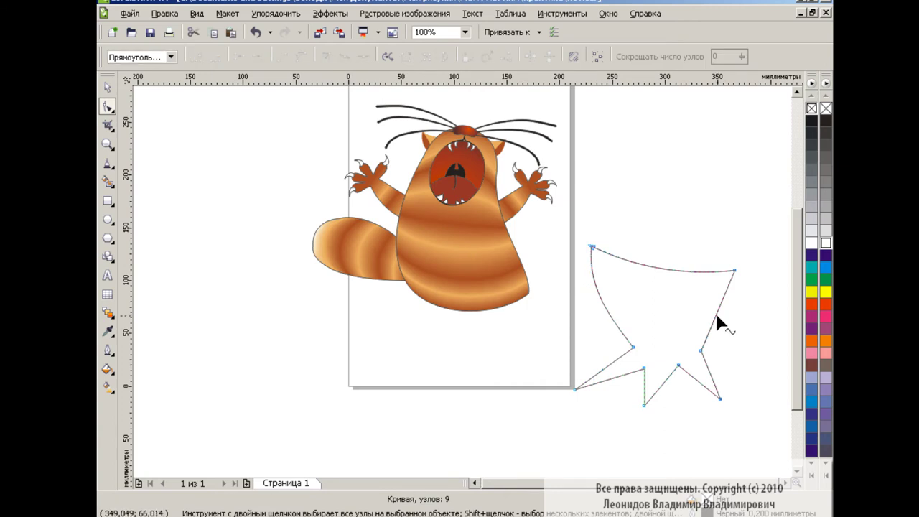
pyautogui.click(609, 370)
pyautogui.moveTo(609, 370); pyautogui.dragTo(584, 378)
# Make the bottom and right-toe nodes symmetric and round out the middle and right toes
pyautogui.click(644, 405)
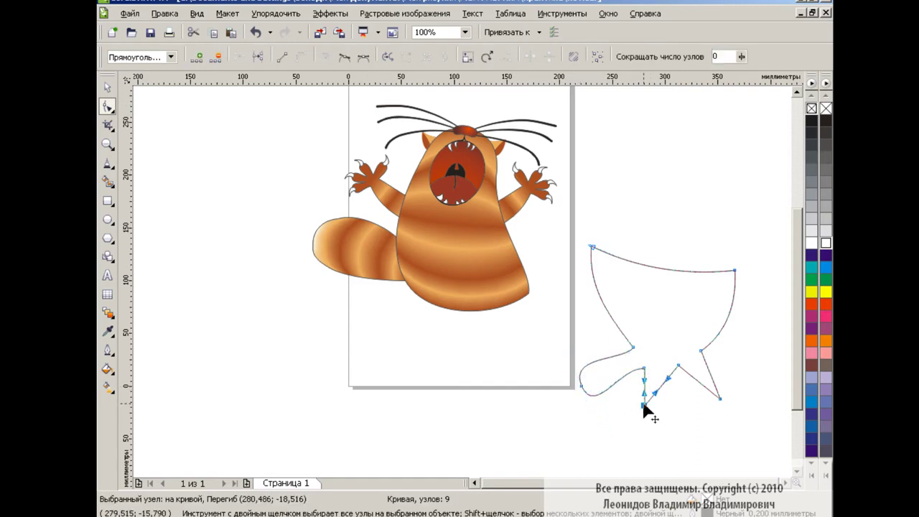
pyautogui.click(363, 58)
pyautogui.moveTo(659, 404); pyautogui.dragTo(673, 415)
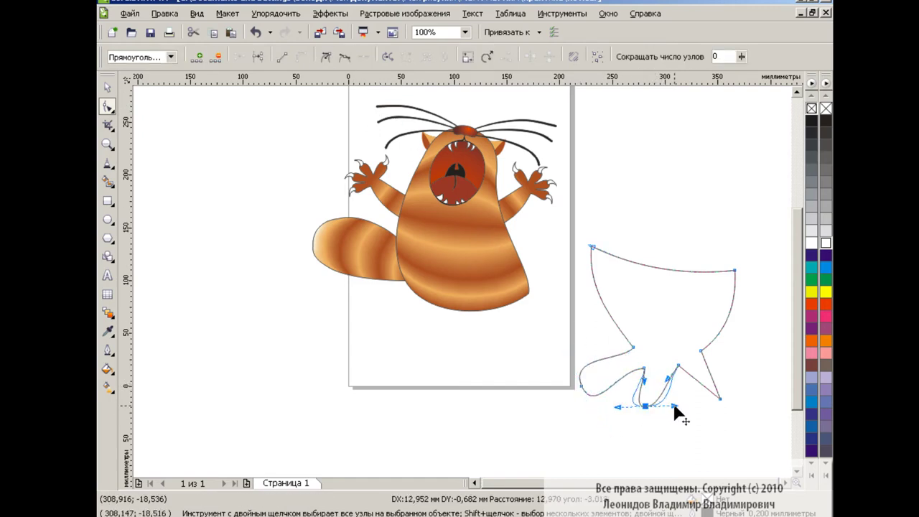
pyautogui.moveTo(667, 378)
pyautogui.mouseDown()
pyautogui.moveTo(652, 375)
pyautogui.moveTo(655, 417)
pyautogui.mouseUp()
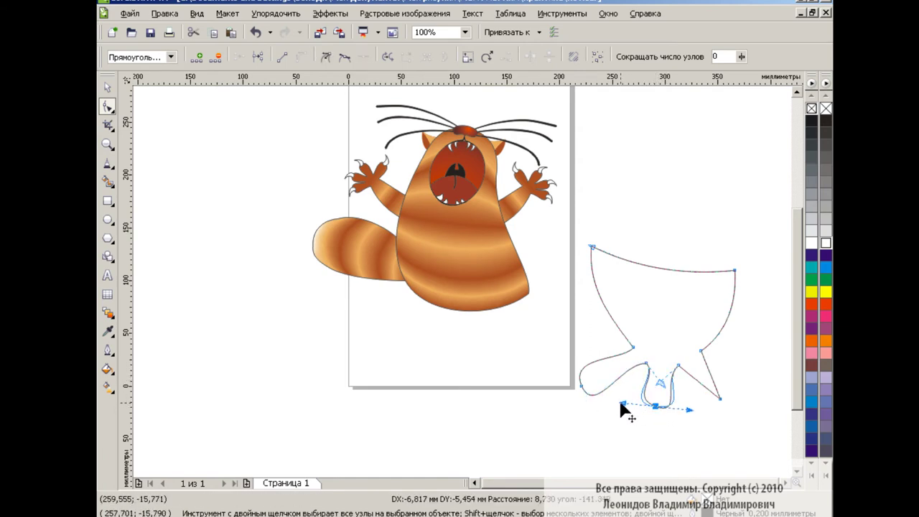
pyautogui.click(702, 364)
pyautogui.click(719, 398)
pyautogui.press('s')
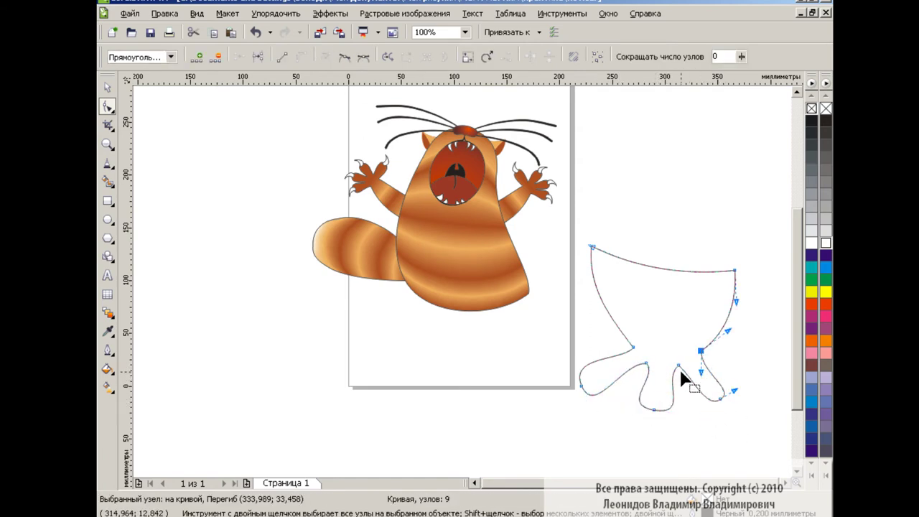
pyautogui.moveTo(694, 384); pyautogui.dragTo(693, 424)
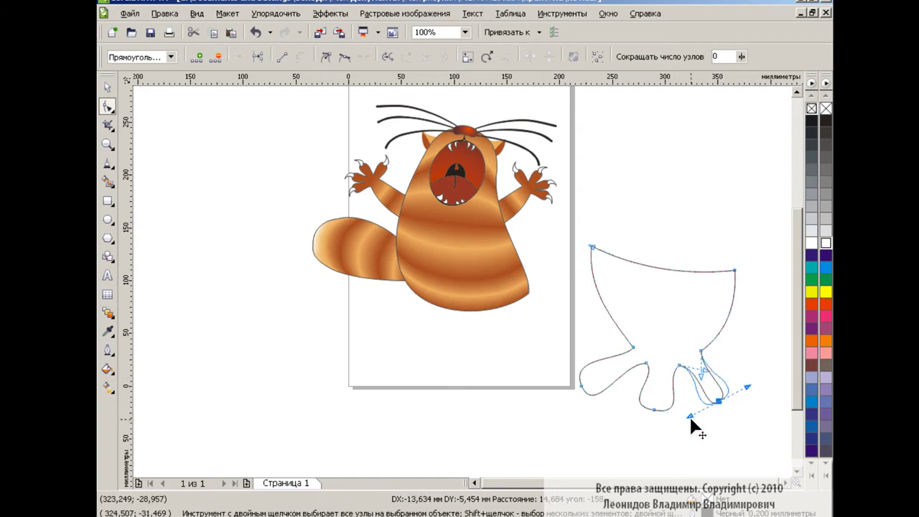
# Scale and tilt the foot outline under the cat, then paste a clawed-arm copy below-left
pyautogui.click(109, 89)
pyautogui.moveTo(739, 249); pyautogui.dragTo(657, 330)
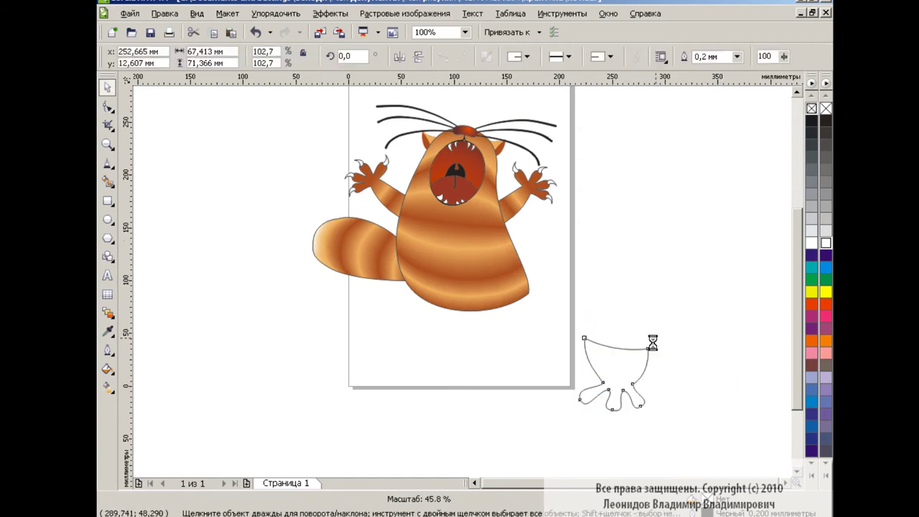
pyautogui.moveTo(622, 367); pyautogui.dragTo(426, 328)
pyautogui.click(426, 328)
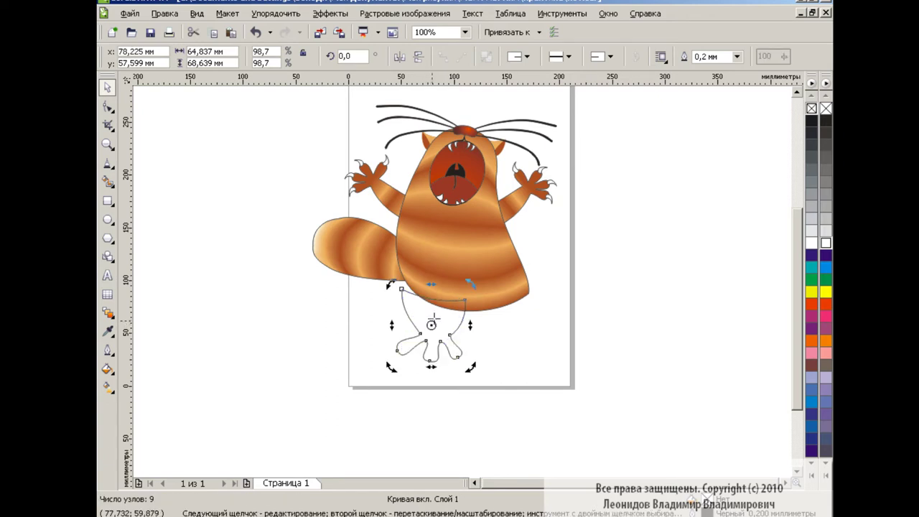
pyautogui.moveTo(474, 280); pyautogui.dragTo(478, 291)
pyautogui.click(434, 350)
pyautogui.moveTo(472, 369)
pyautogui.mouseDown()
pyautogui.moveTo(448, 333)
pyautogui.moveTo(596, 254)
pyautogui.moveTo(728, 416)
pyautogui.mouseUp()
pyautogui.click(473, 361)
pyautogui.click(359, 174)
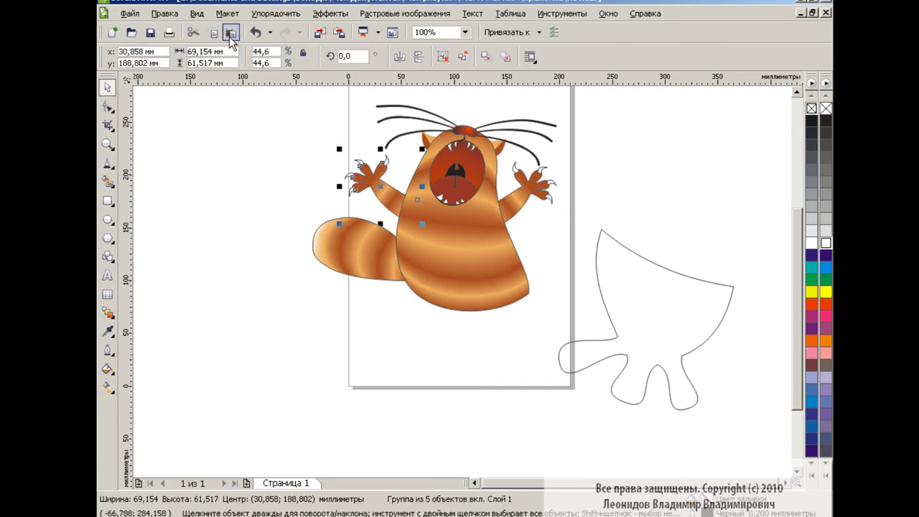
pyautogui.moveTo(377, 205)
pyautogui.mouseDown()
pyautogui.moveTo(279, 345)
pyautogui.moveTo(410, 446)
pyautogui.mouseUp()
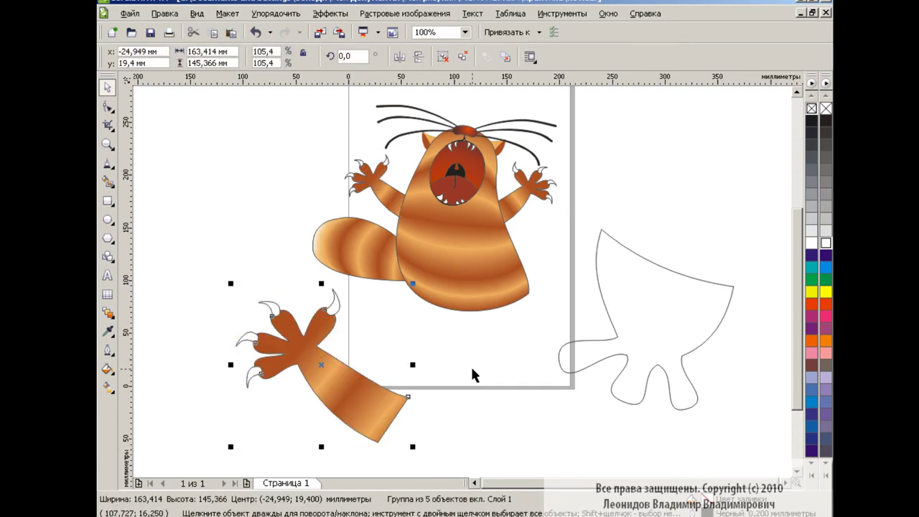
# Copy the arm's striped fill onto the foot outline via Edit > Copy Properties From
pyautogui.keyDown('ctrl'); pyautogui.click(323, 364); pyautogui.keyUp('ctrl')
pyautogui.click(623, 305)
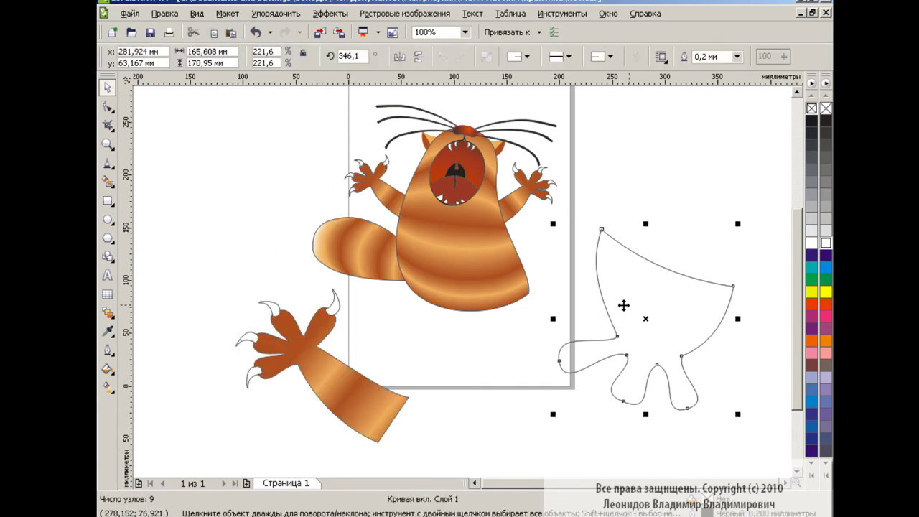
pyautogui.click(165, 12)
pyautogui.click(237, 222)
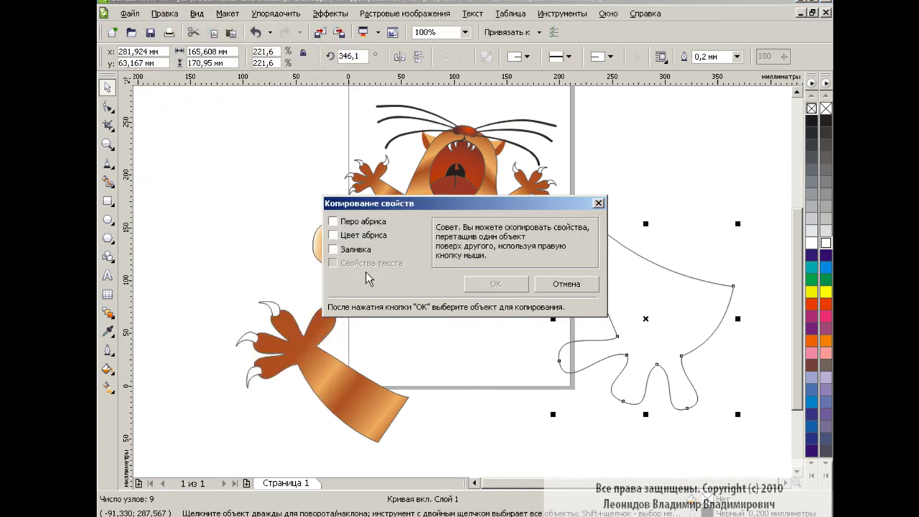
pyautogui.click(496, 283)
pyautogui.click(322, 382)
pyautogui.click(108, 385)
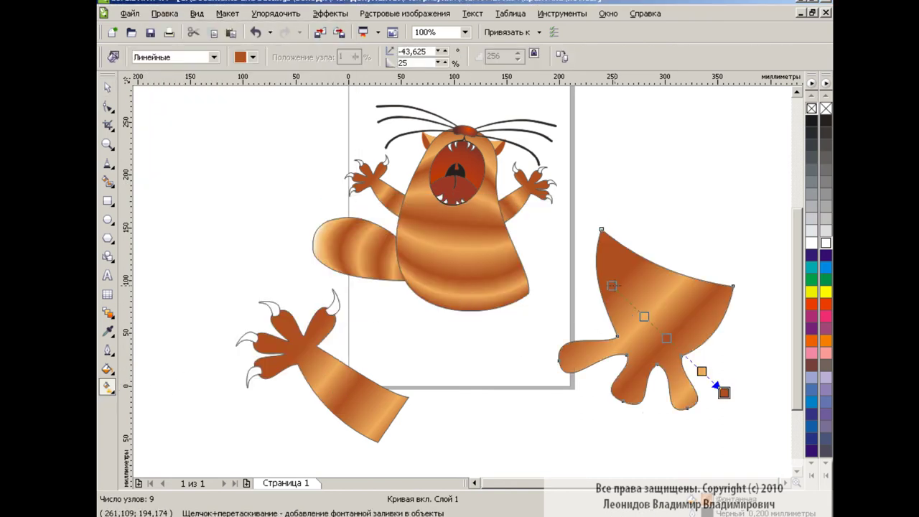
# Turn the foot's gradient so it runs downward, darkening toward the toes
pyautogui.moveTo(723, 392); pyautogui.dragTo(633, 361)
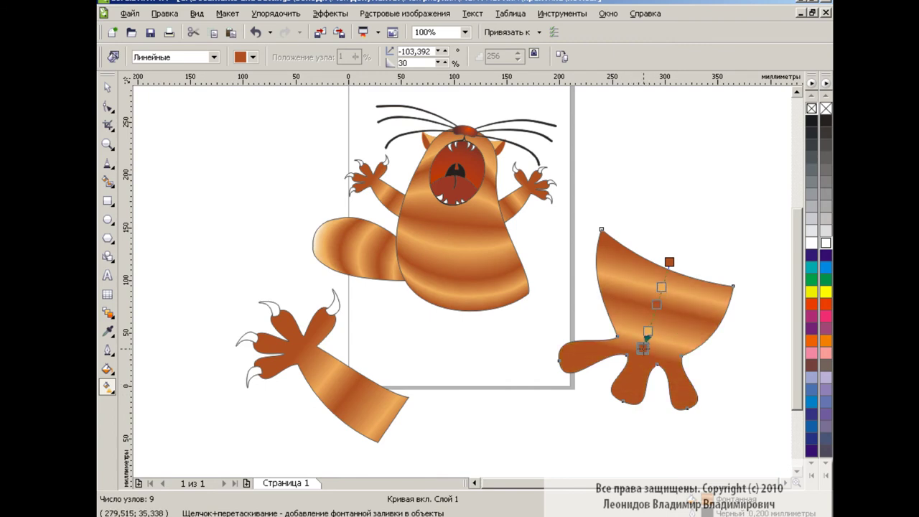
pyautogui.press('space')
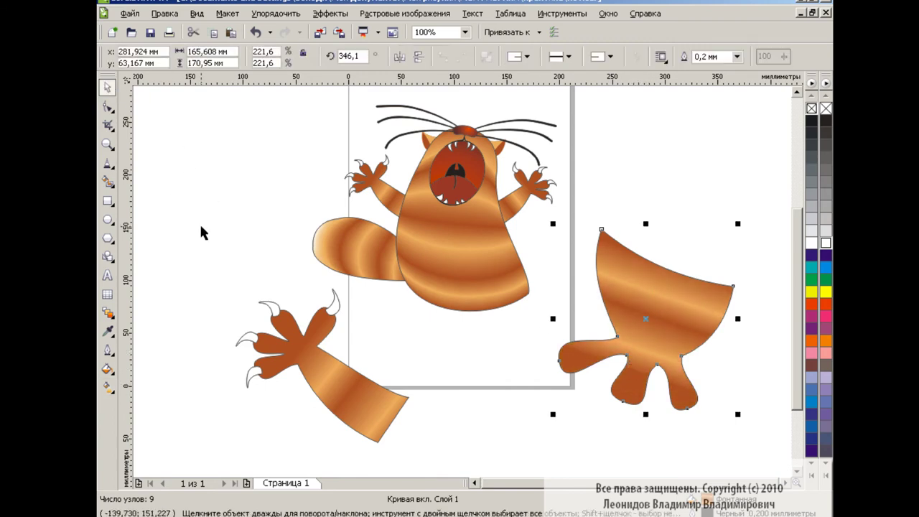
pyautogui.click(201, 230)
pyautogui.click(332, 304)
# Place white claws on the foot's three toes by moving and duplicating one claw
pyautogui.moveTo(345, 319)
pyautogui.mouseDown()
pyautogui.moveTo(550, 359)
pyautogui.moveTo(507, 369)
pyautogui.mouseUp()
pyautogui.click(550, 359)
pyautogui.click(550, 363)
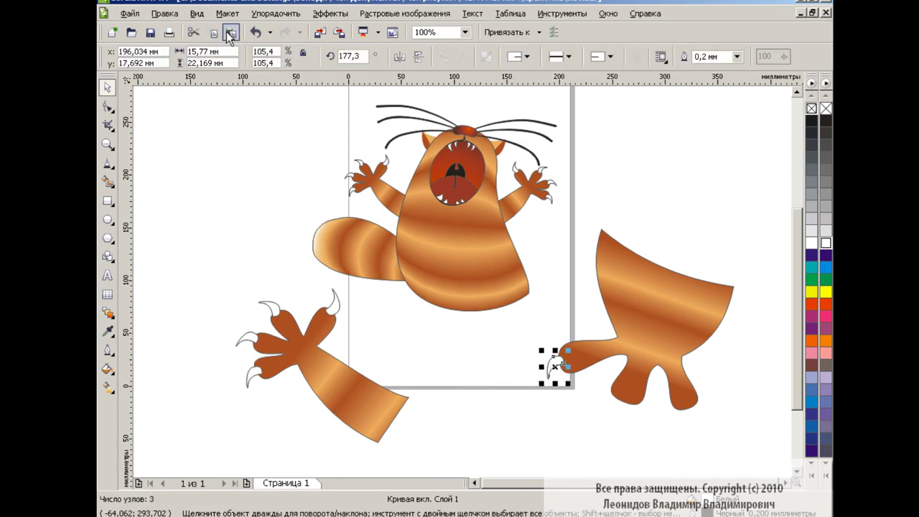
pyautogui.moveTo(556, 371); pyautogui.dragTo(609, 401)
pyautogui.click(617, 406)
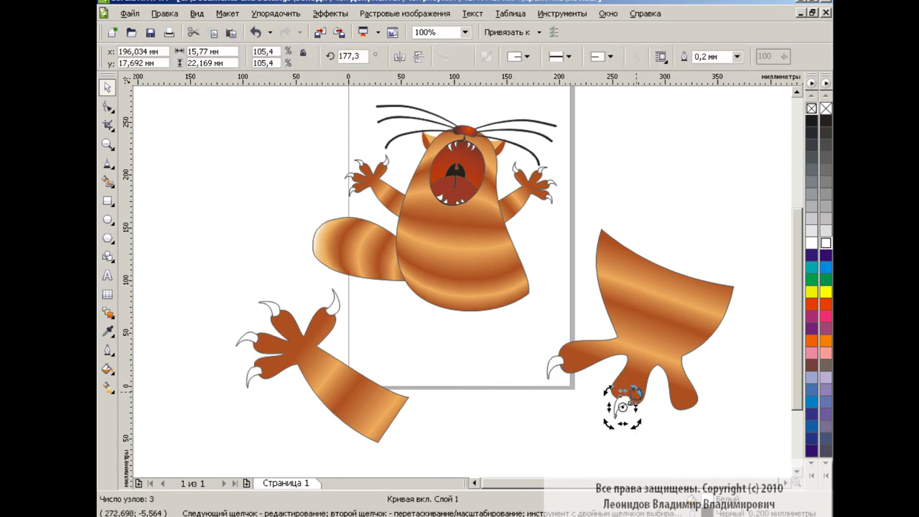
pyautogui.press('Tab')
pyautogui.click(611, 413)
pyautogui.press('Tab')
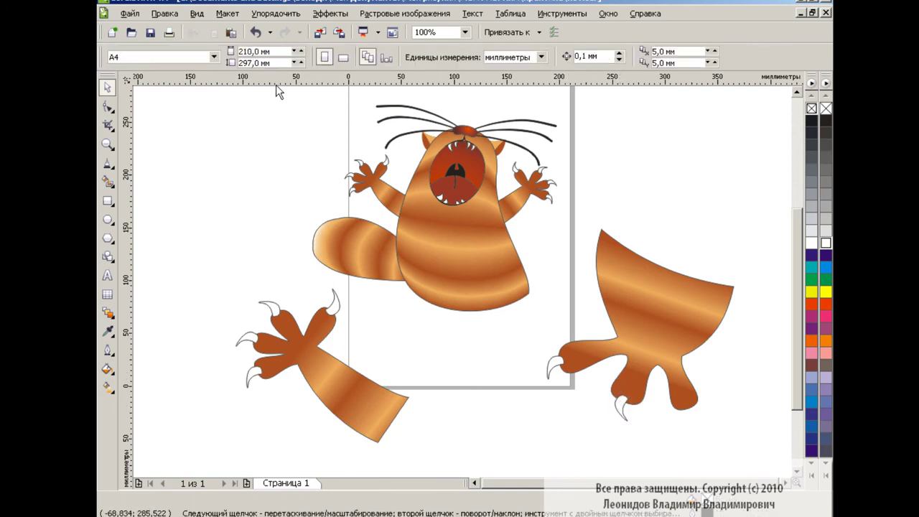
pyautogui.click(665, 421)
pyautogui.click(666, 421)
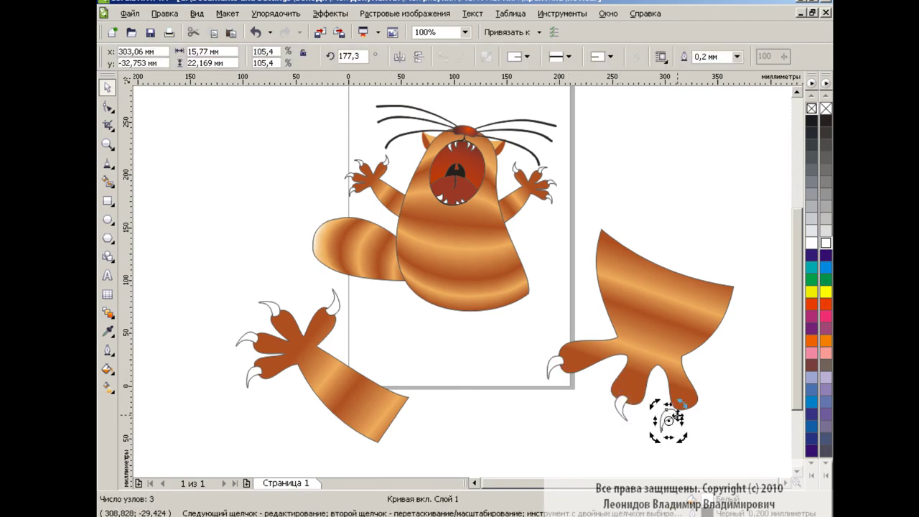
pyautogui.moveTo(666, 421); pyautogui.dragTo(691, 417)
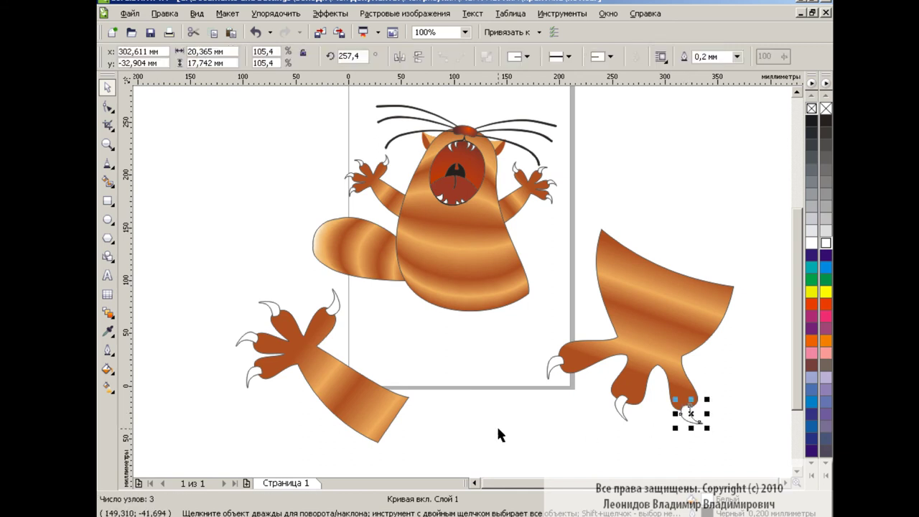
pyautogui.click(365, 394)
# Delete the cat's old left leg and leftover claws, then group the foot with its claws
pyautogui.press('Delete')
pyautogui.moveTo(359, 287); pyautogui.dragTo(213, 409)
pyautogui.press('Delete')
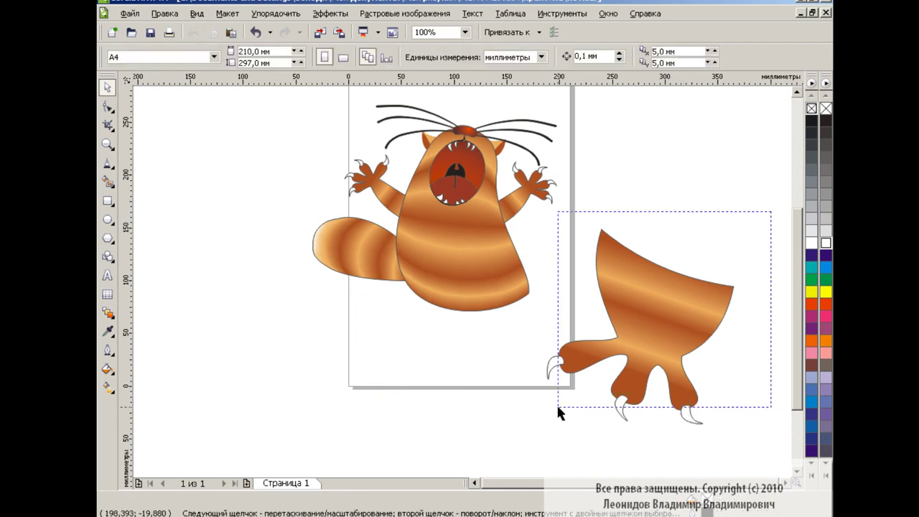
pyautogui.moveTo(557, 407); pyautogui.dragTo(521, 448)
pyautogui.click(467, 57)
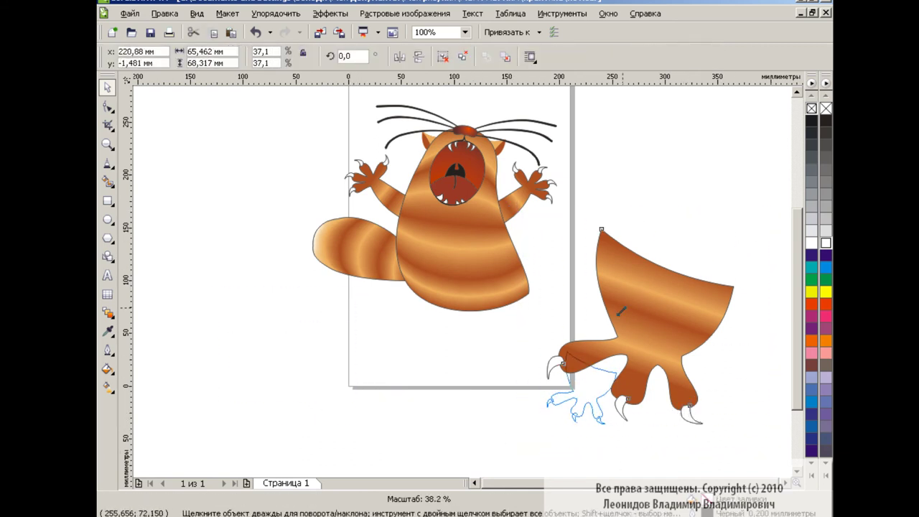
# Shrink the foot group to about 25% and tuck it behind the body's lower left
pyautogui.moveTo(738, 223); pyautogui.dragTo(605, 363)
pyautogui.moveTo(577, 396)
pyautogui.mouseDown()
pyautogui.moveTo(415, 317)
pyautogui.moveTo(426, 312)
pyautogui.mouseUp()
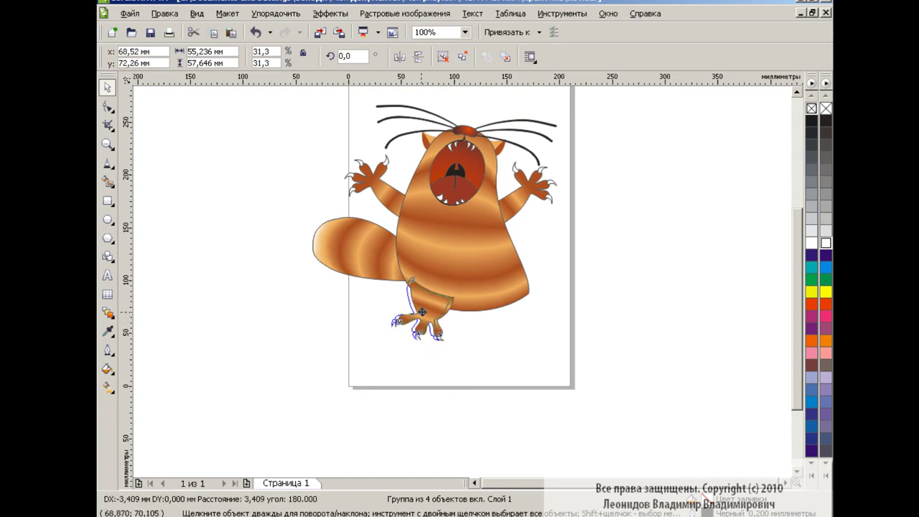
pyautogui.moveTo(451, 350); pyautogui.dragTo(428, 320)
pyautogui.hotkey('shift', 'pagedown')
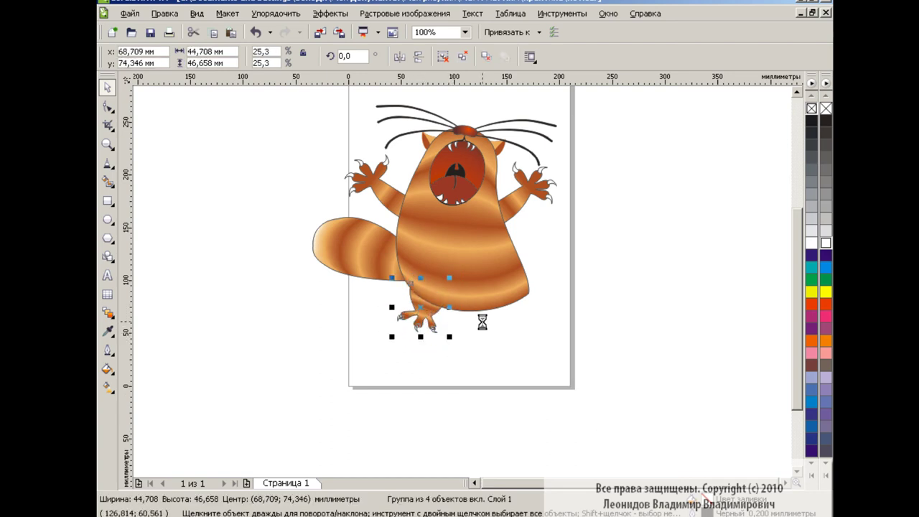
pyautogui.click(544, 341)
# Place a mirrored copy of the foot at the body's lower right and select both feet
pyautogui.click(420, 310)
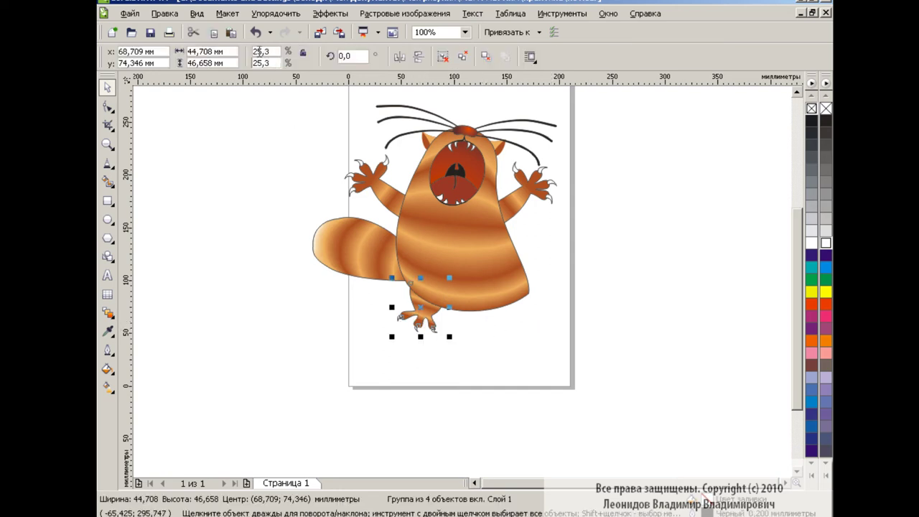
pyautogui.moveTo(420, 308); pyautogui.dragTo(517, 317)
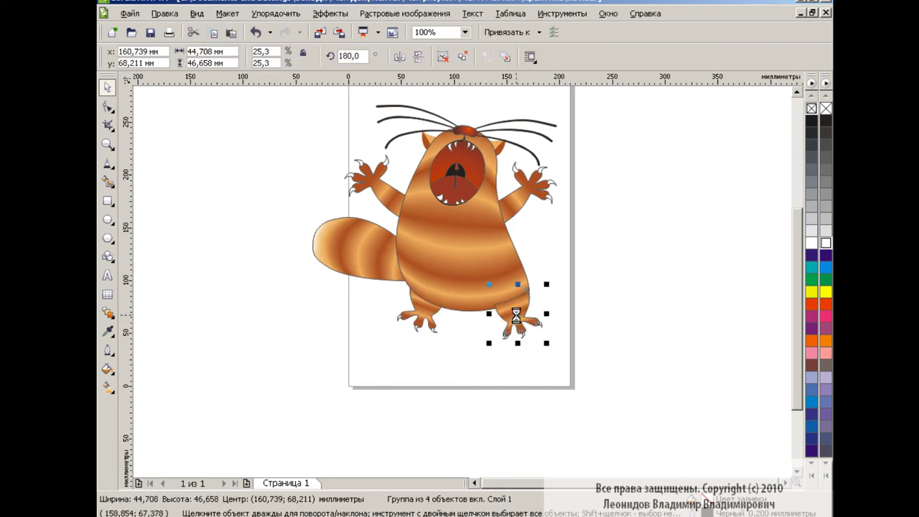
pyautogui.click(596, 290)
pyautogui.click(519, 321)
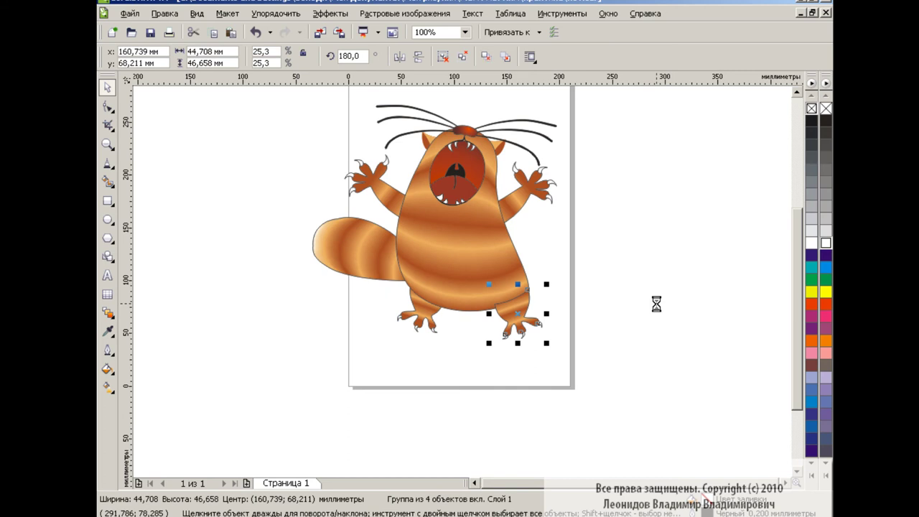
pyautogui.click(655, 304)
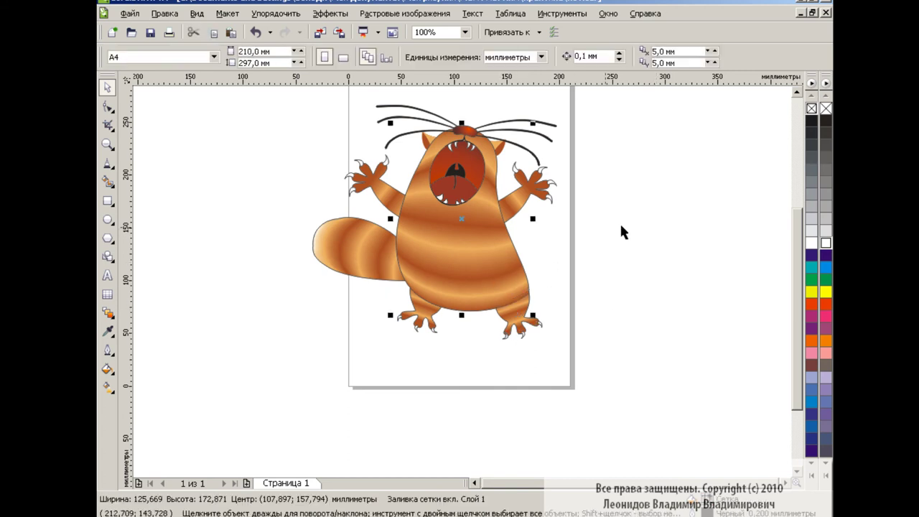
pyautogui.moveTo(579, 268); pyautogui.dragTo(460, 349)
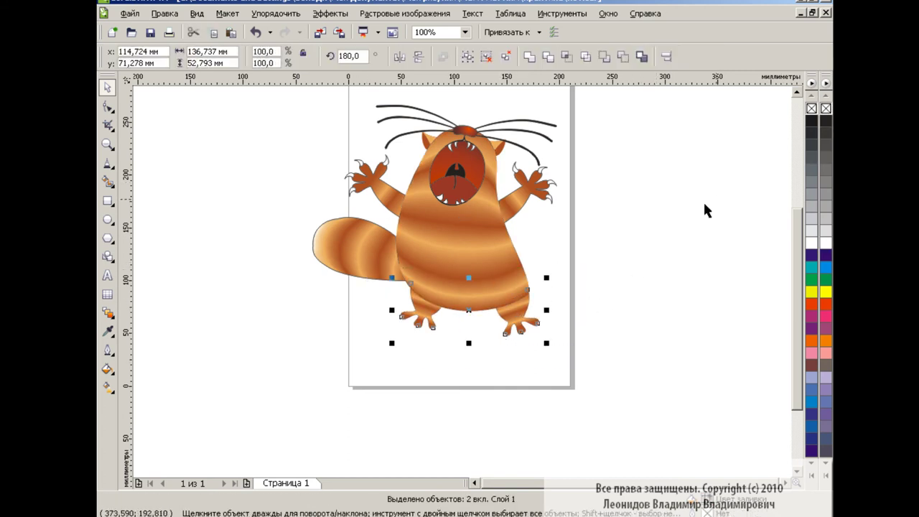
# Inspect the foot groups and left hand group by selecting and tabbing through them
pyautogui.click(615, 302)
pyautogui.click(231, 33)
pyautogui.click(582, 283)
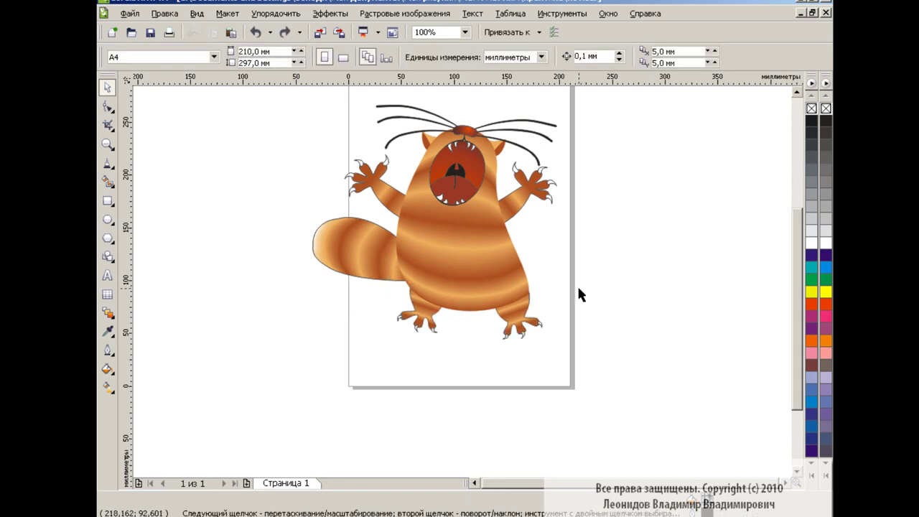
pyautogui.click(530, 316)
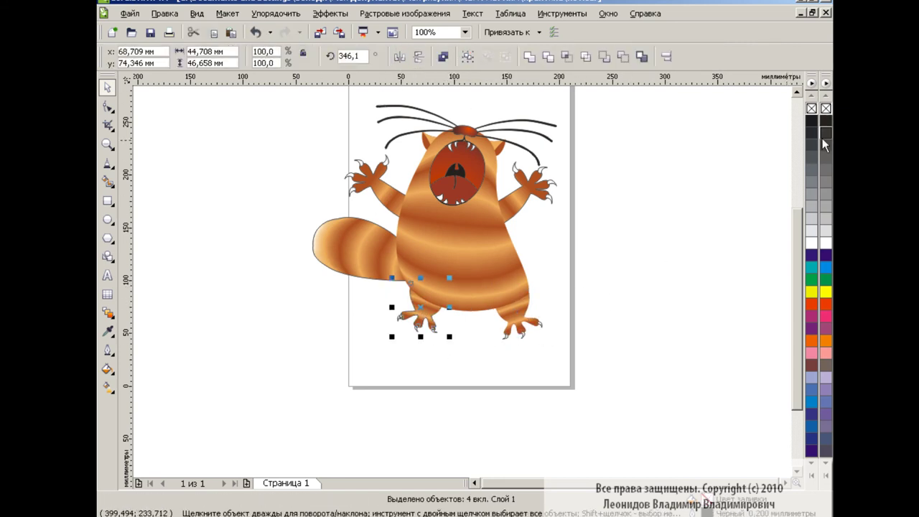
pyautogui.press('Tab')
pyautogui.press('Tab')
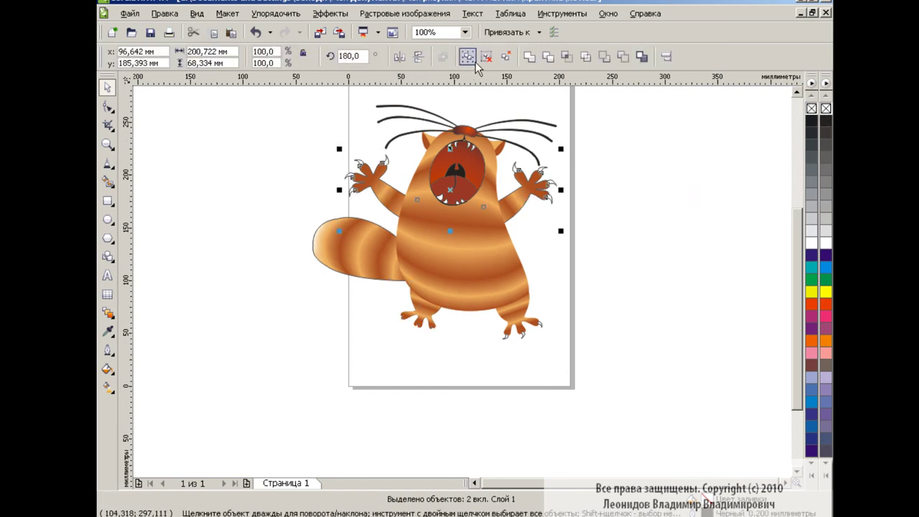
pyautogui.press('Tab')
pyautogui.press('Tab')
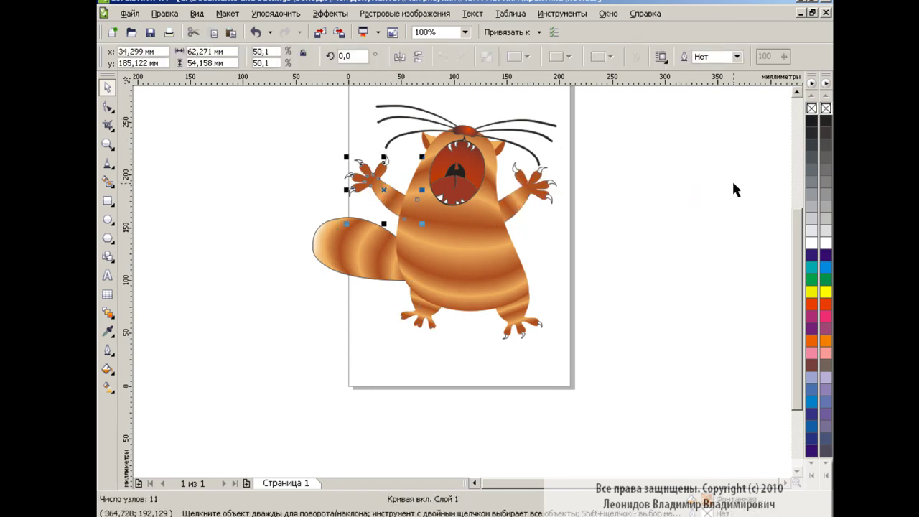
pyautogui.click(734, 189)
# Undo a stray change, redo it, and marquee-select every part of the cat
pyautogui.hotkey('ctrl', 'z')
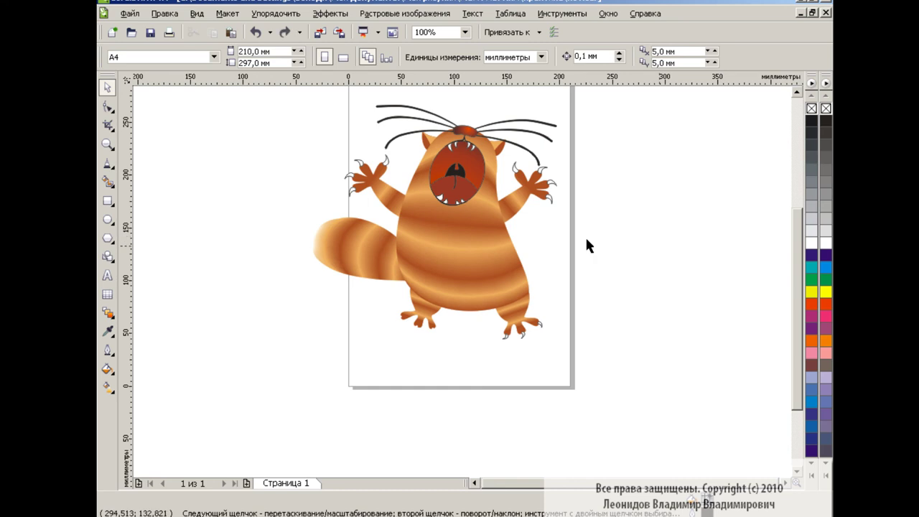
pyautogui.click(494, 234)
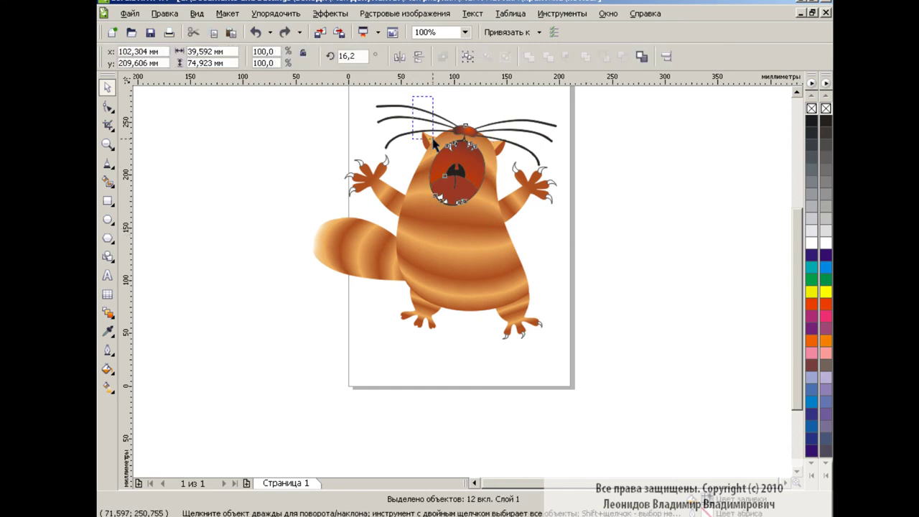
pyautogui.hotkey('ctrl', 'shift', 'z')
pyautogui.click(668, 213)
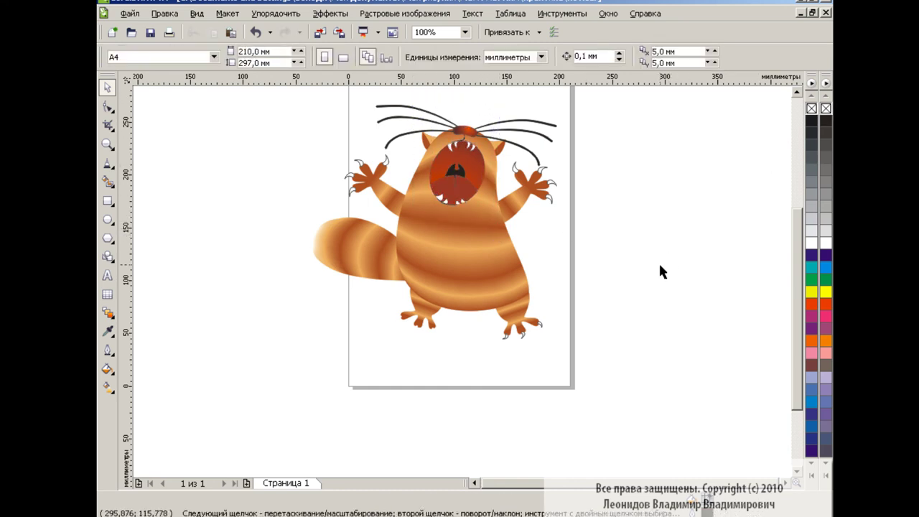
pyautogui.moveTo(380, 314); pyautogui.dragTo(451, 344)
pyautogui.click(637, 263)
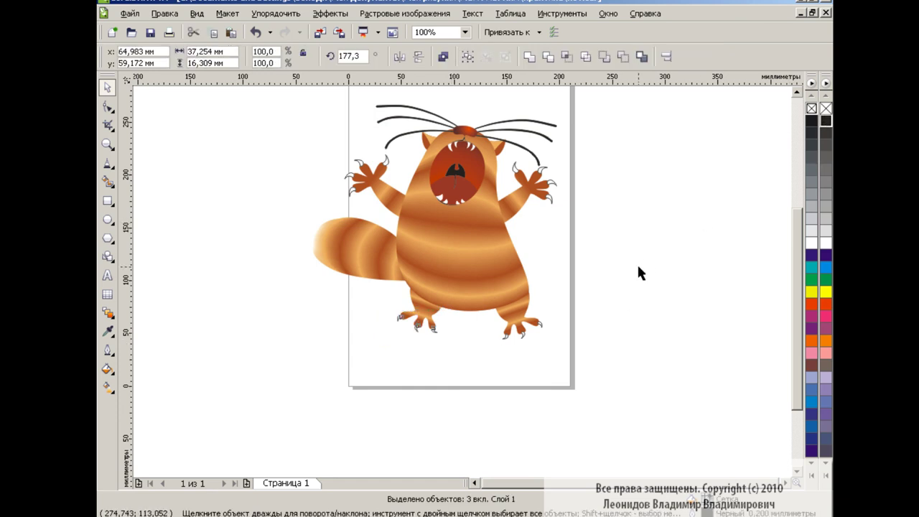
pyautogui.moveTo(295, 95); pyautogui.dragTo(627, 387)
# Group all 50 cat parts, scale the group to 104.9%, and position it on the A4 page
pyautogui.hotkey('ctrl', 'g')
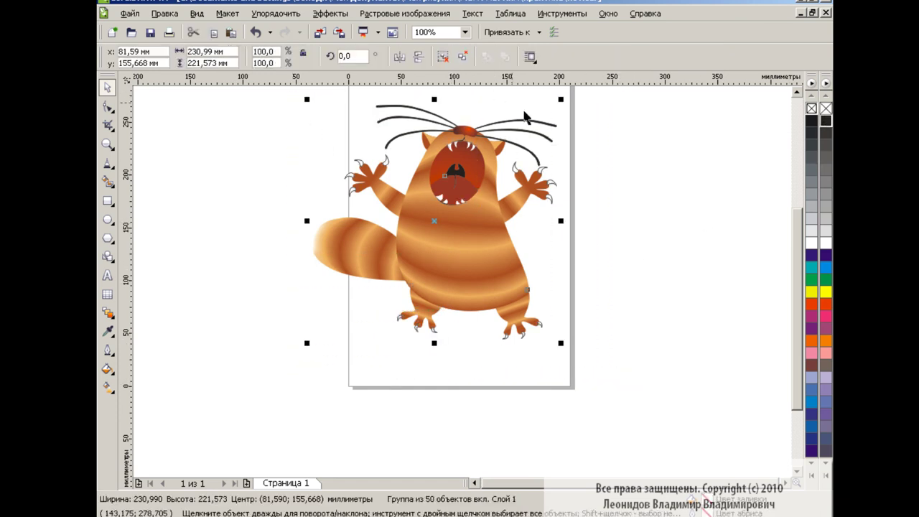
pyautogui.scroll(2, 796, 316)
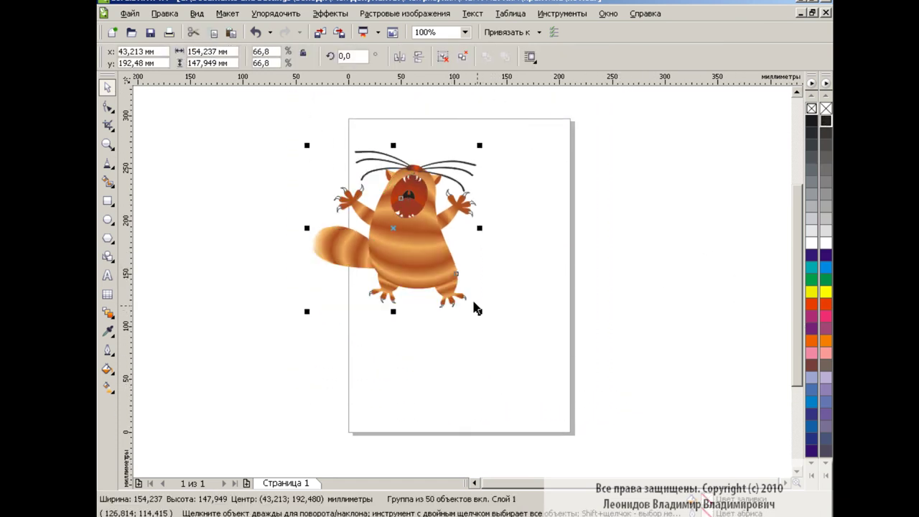
pyautogui.moveTo(561, 389); pyautogui.dragTo(539, 359)
pyautogui.moveTo(484, 285); pyautogui.dragTo(459, 280)
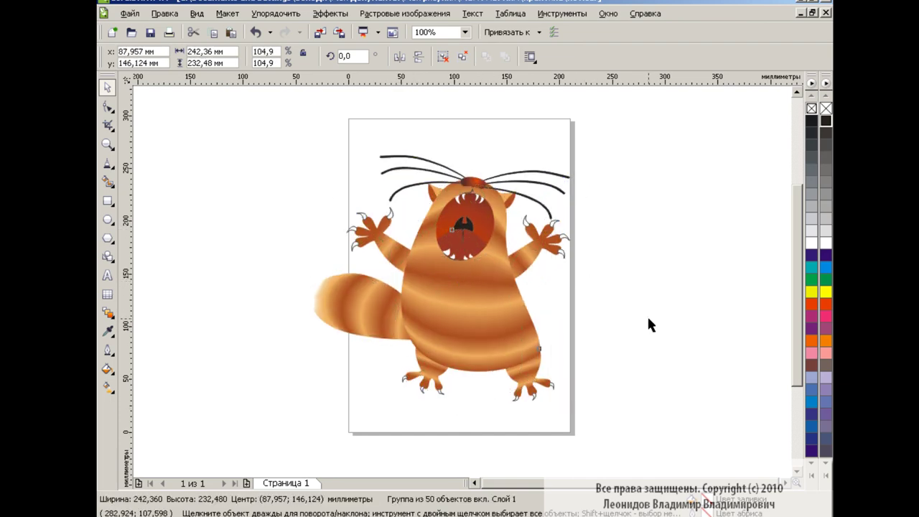
pyautogui.click(648, 325)
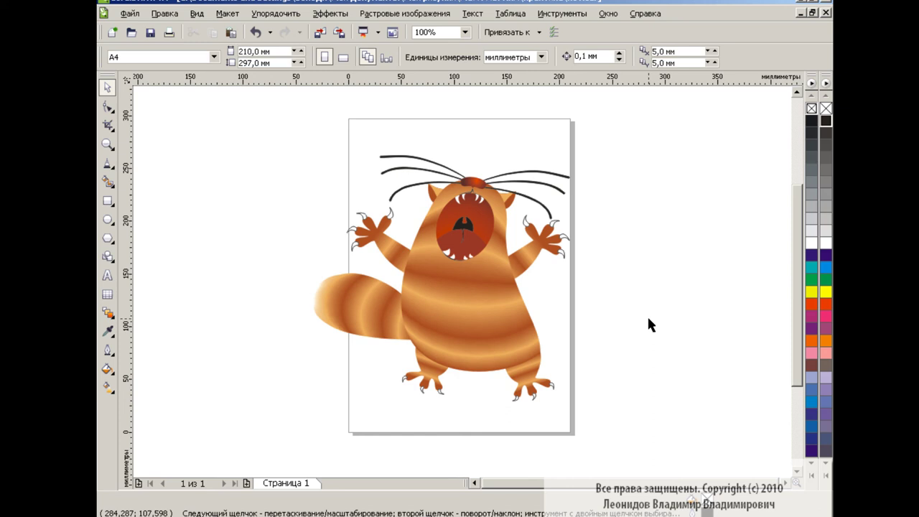
pyautogui.click(494, 318)
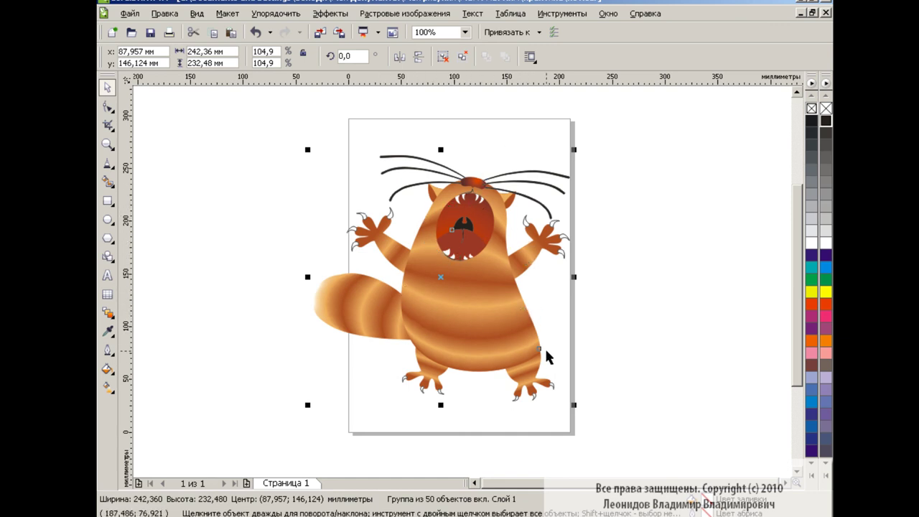
pyautogui.click(604, 320)
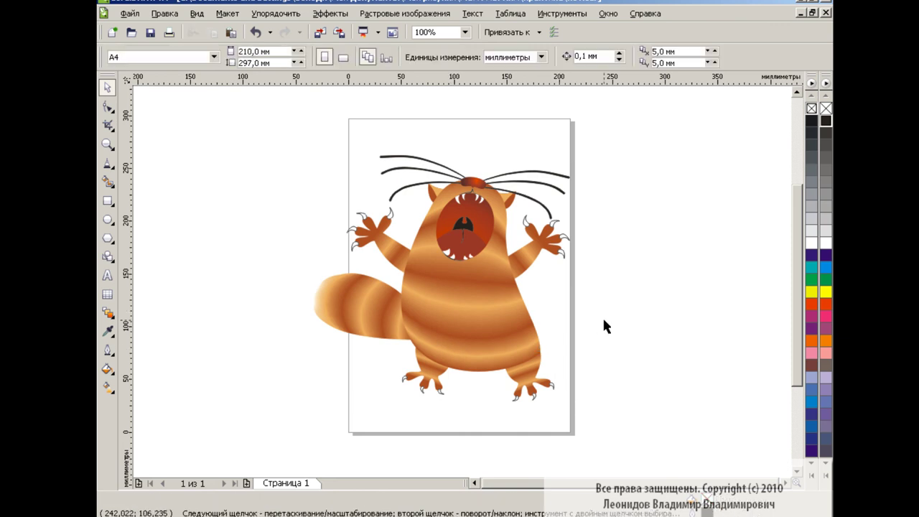